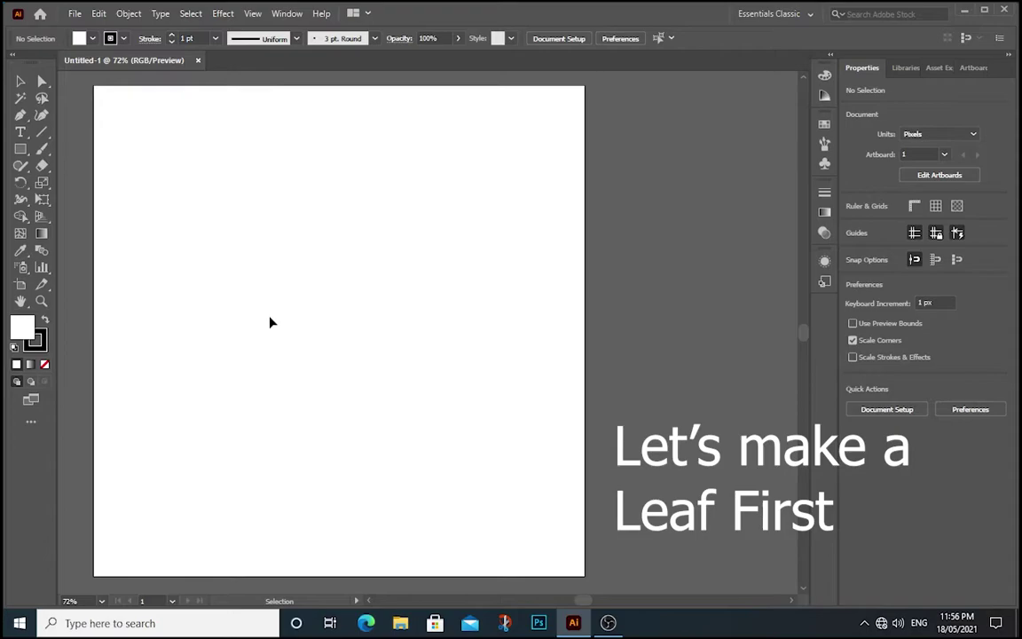
Set the fill to black and the stroke to none.
click(91, 39)
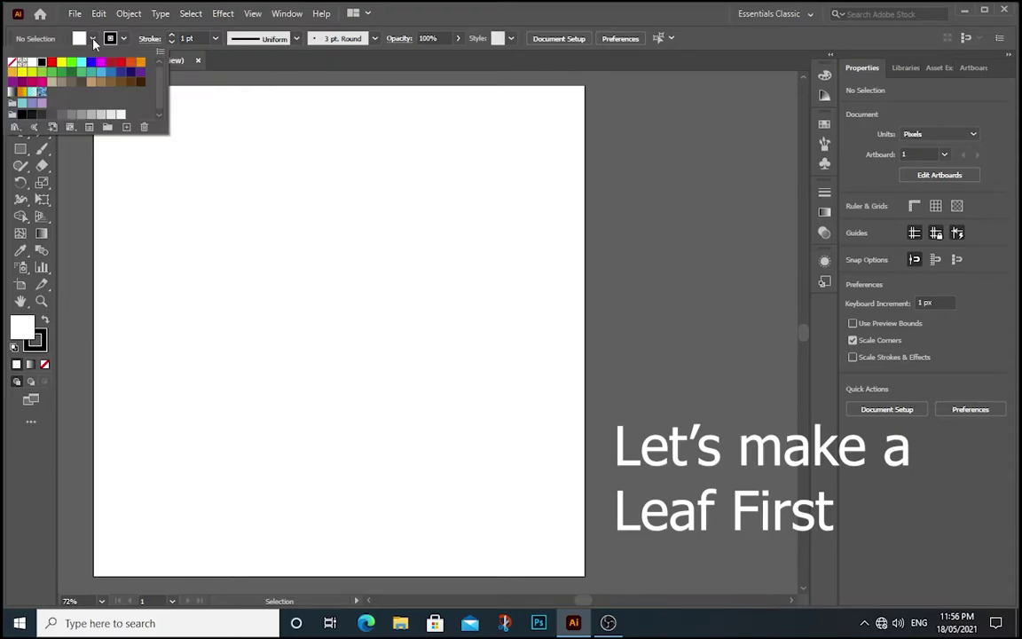
click(15, 64)
click(84, 37)
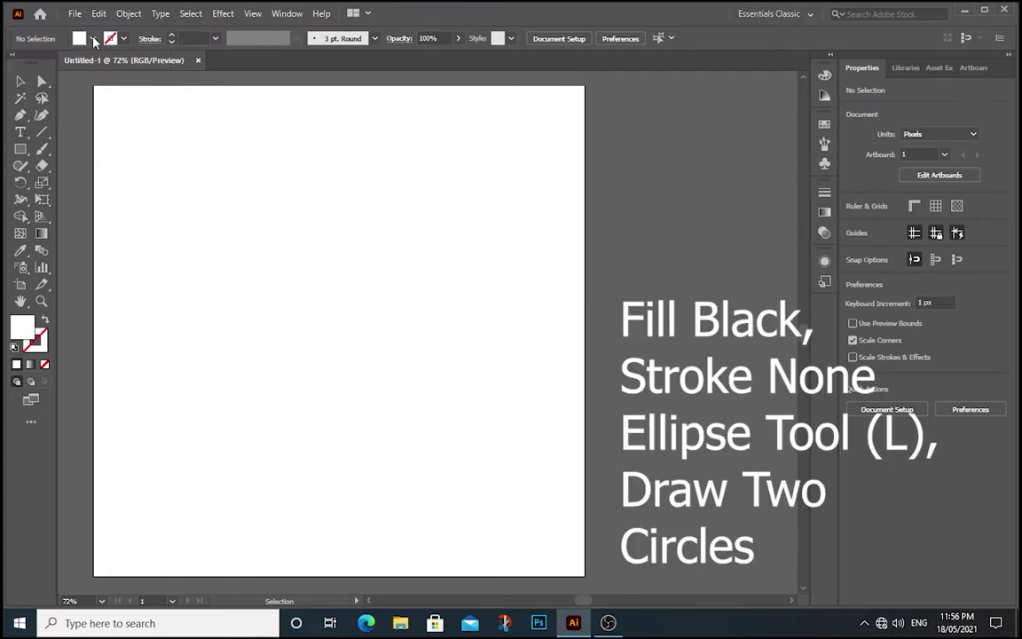
click(41, 62)
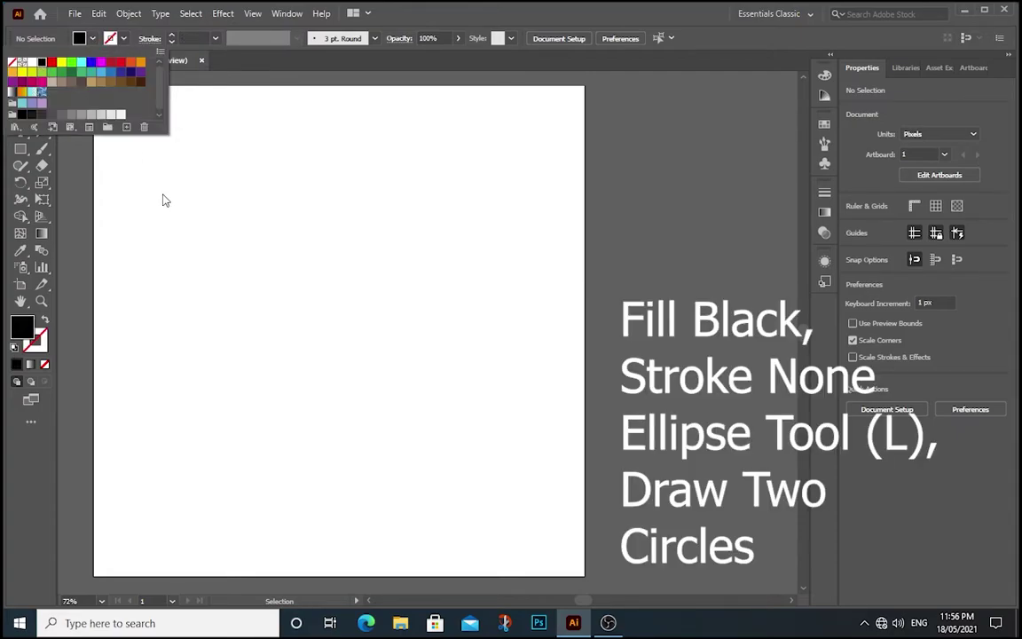
click(155, 188)
Draw a black circle with the Ellipse Tool near the artboard's top-left.
drag(21, 148, 76, 153)
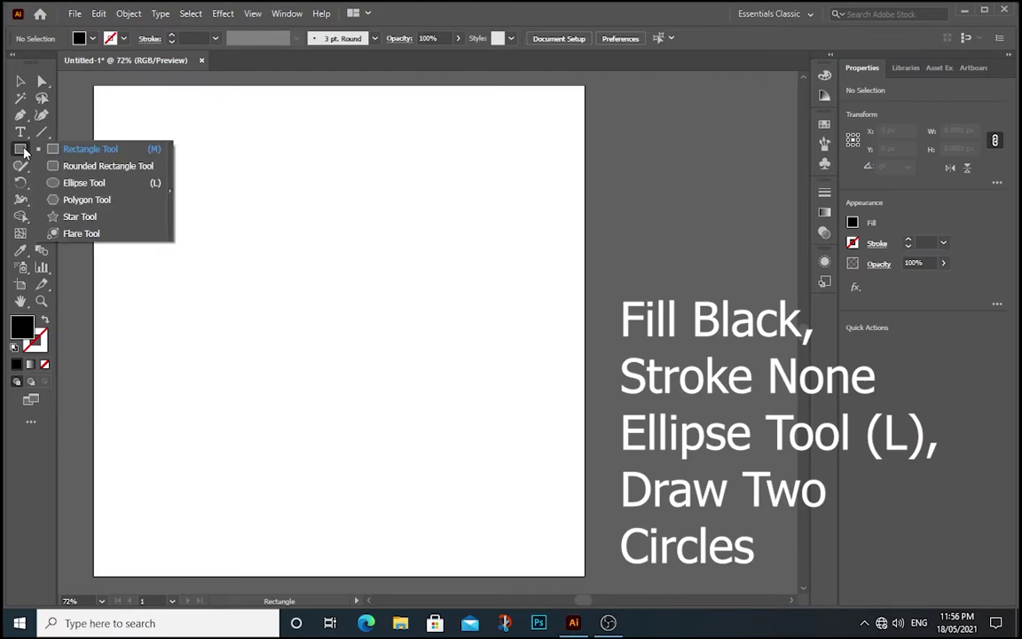
click(80, 183)
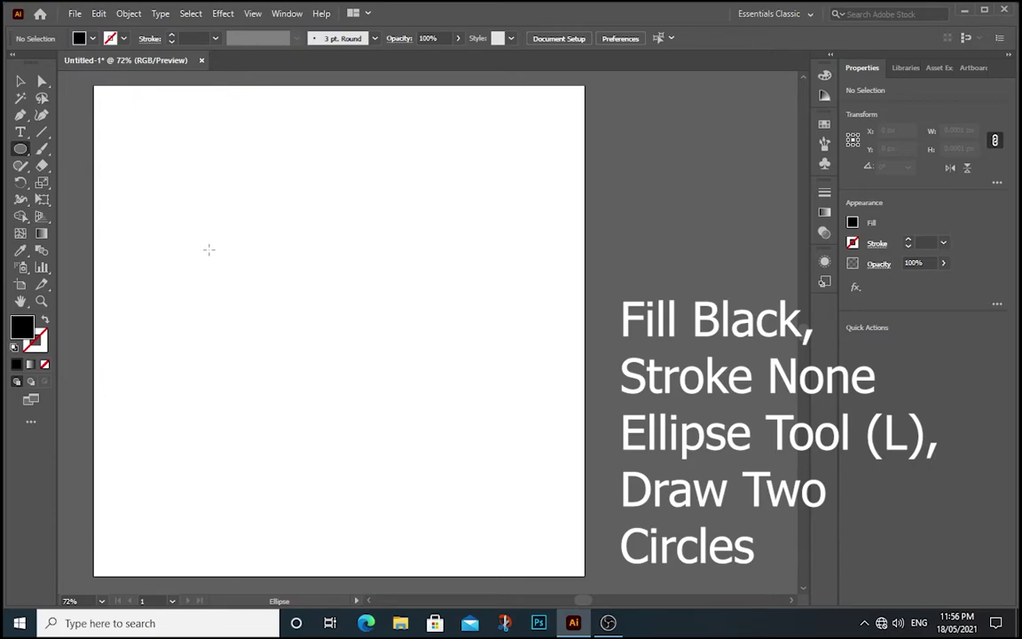
drag(207, 236, 294, 330)
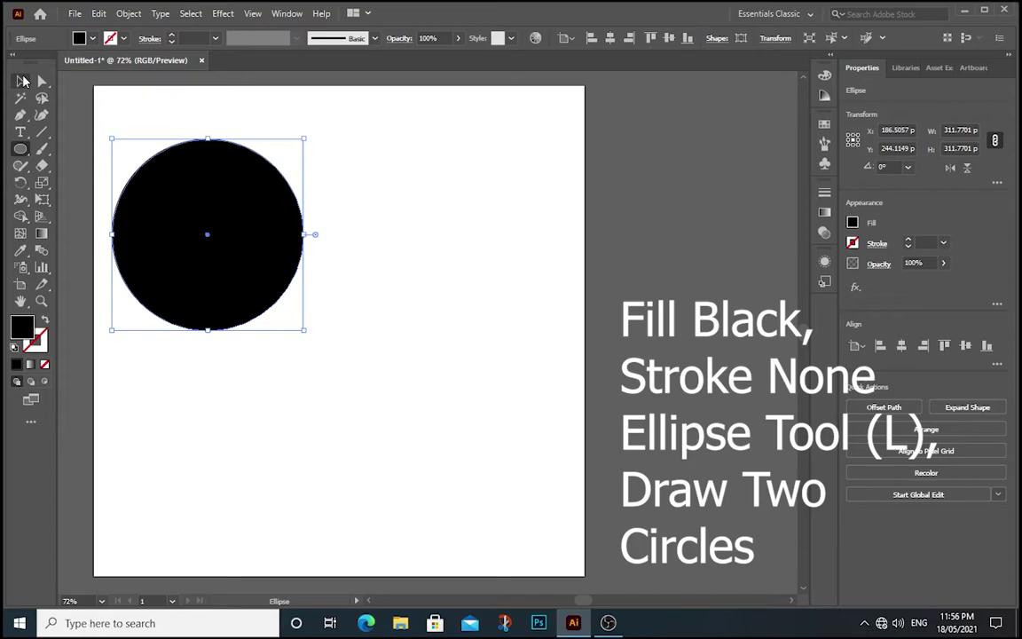
Alt-drag an overlapping copy of the circle to the right, then marquee-select both circles.
click(20, 81)
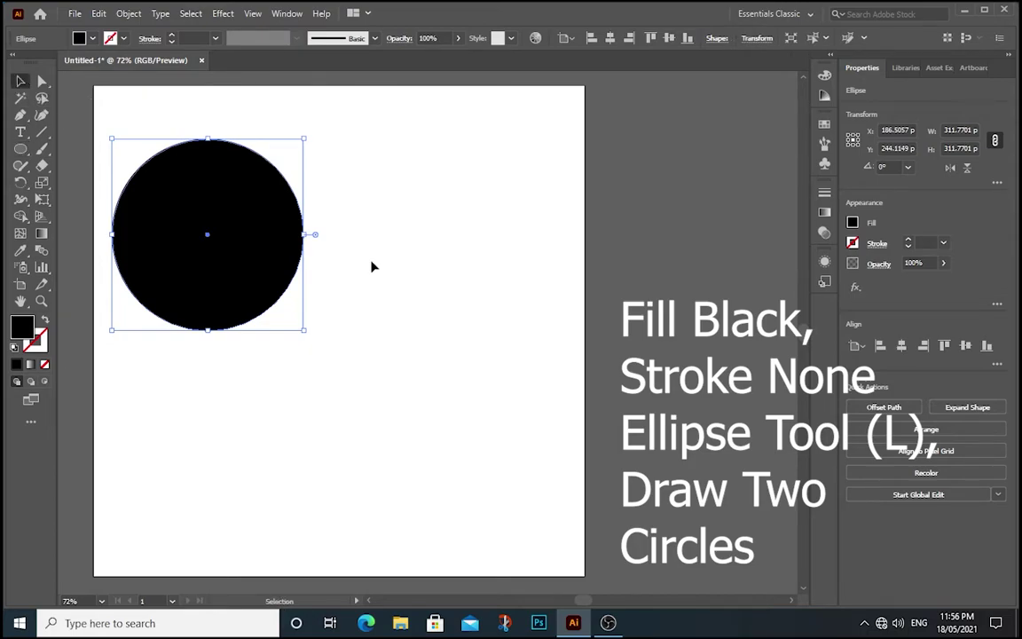
click(372, 267)
click(277, 224)
drag(277, 223, 422, 219)
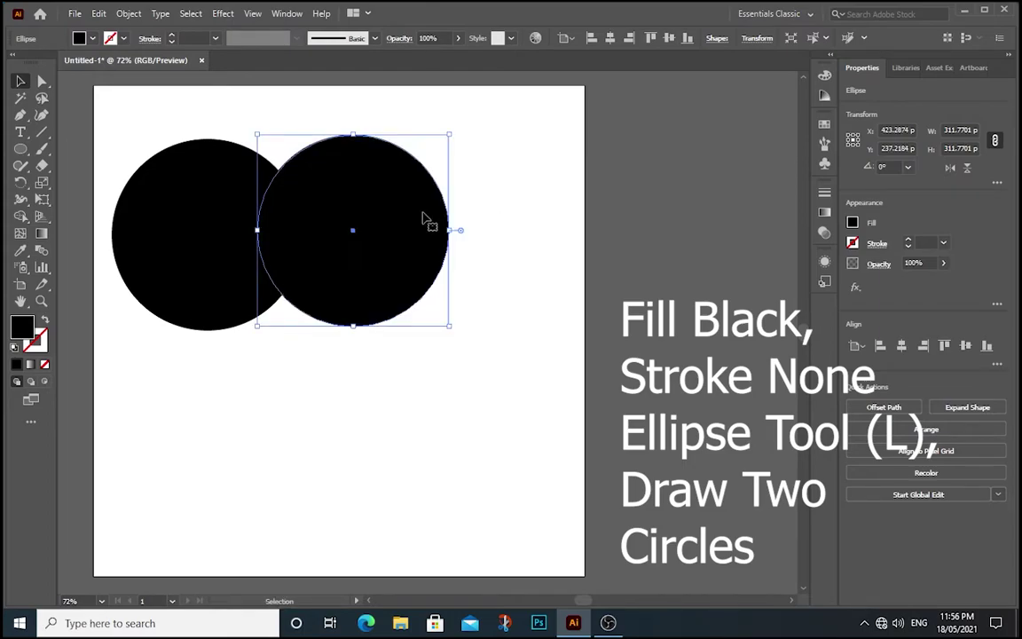
click(472, 219)
drag(121, 119, 468, 398)
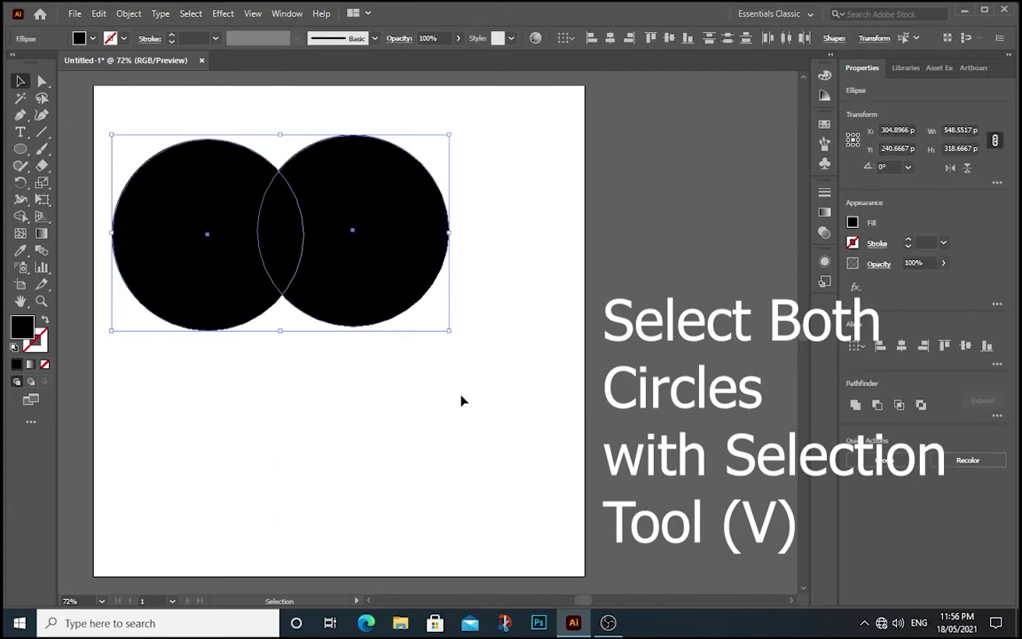
Turn on 'In Merge Mode, Clicking Stroke Splits the Path' in the Shape Builder Tool options.
click(20, 217)
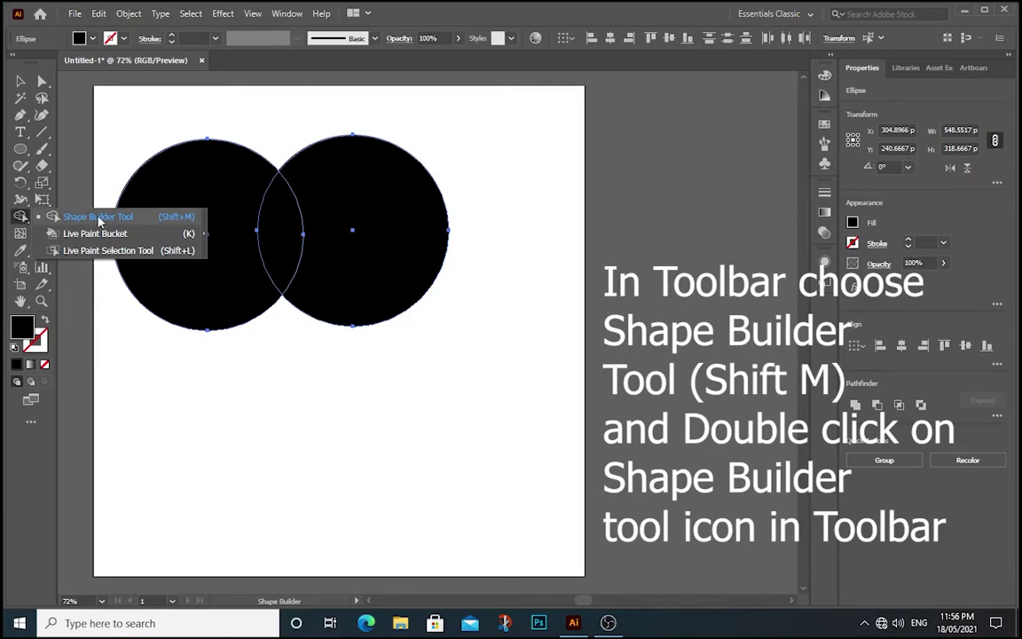
click(92, 222)
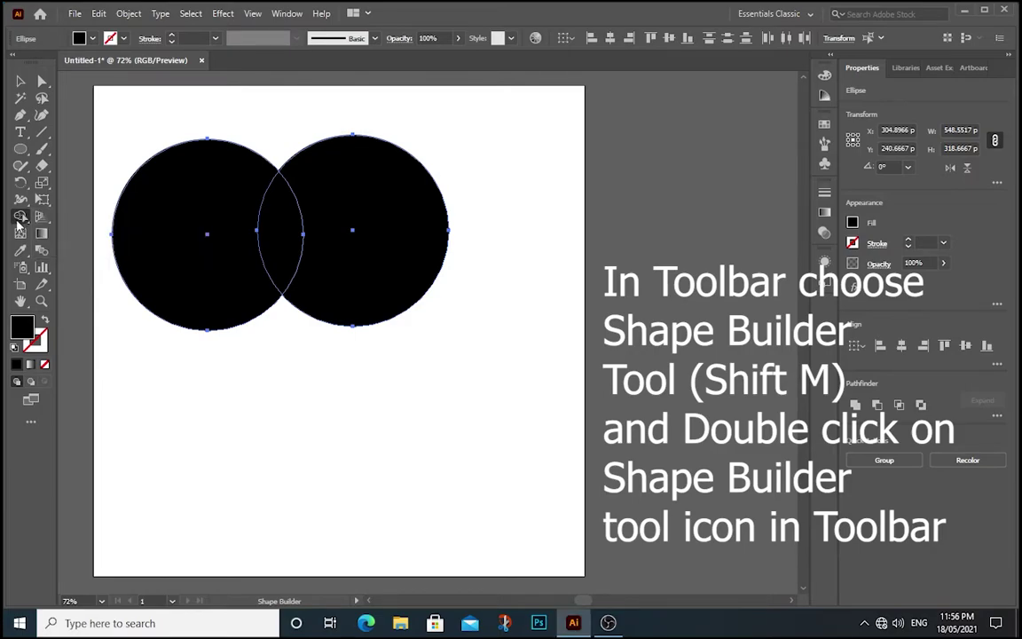
double_click(19, 218)
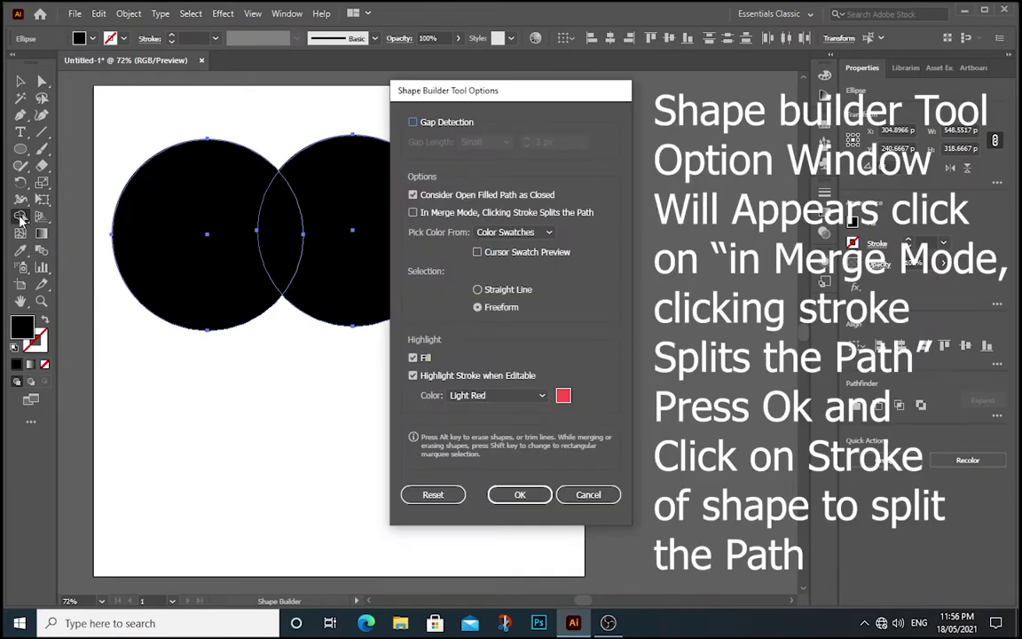
click(412, 212)
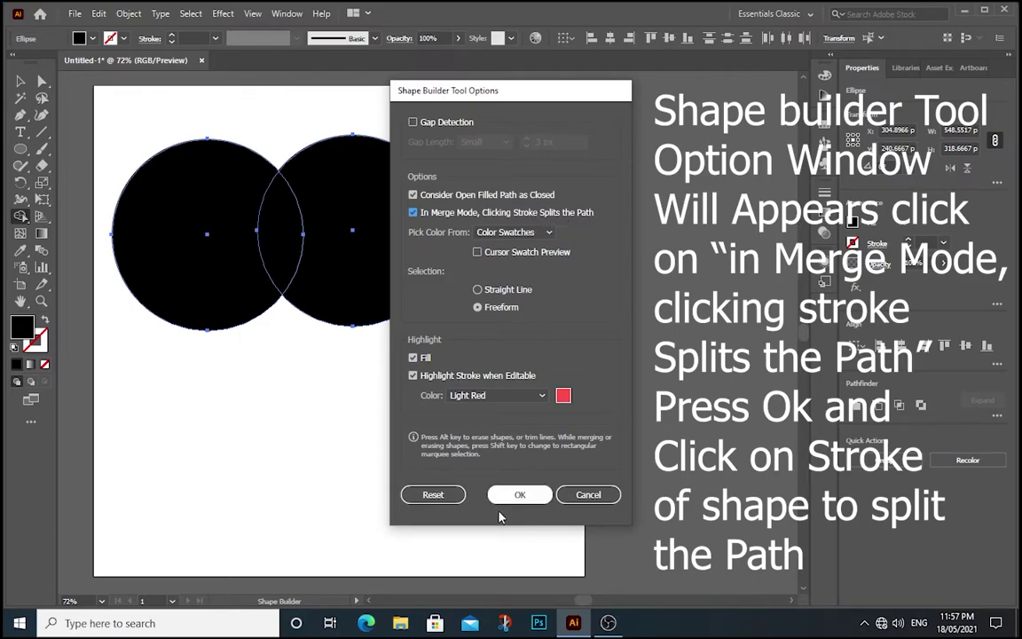
click(523, 495)
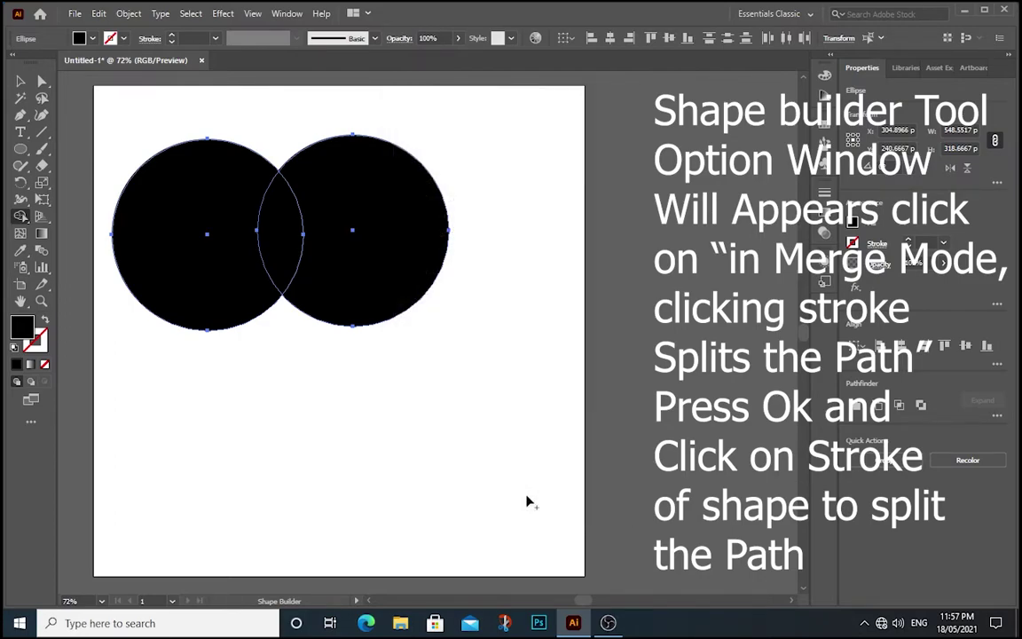
Split the overlap's stroke, fill both lens halves green, and Alt-click away the leftover circle parts.
click(303, 256)
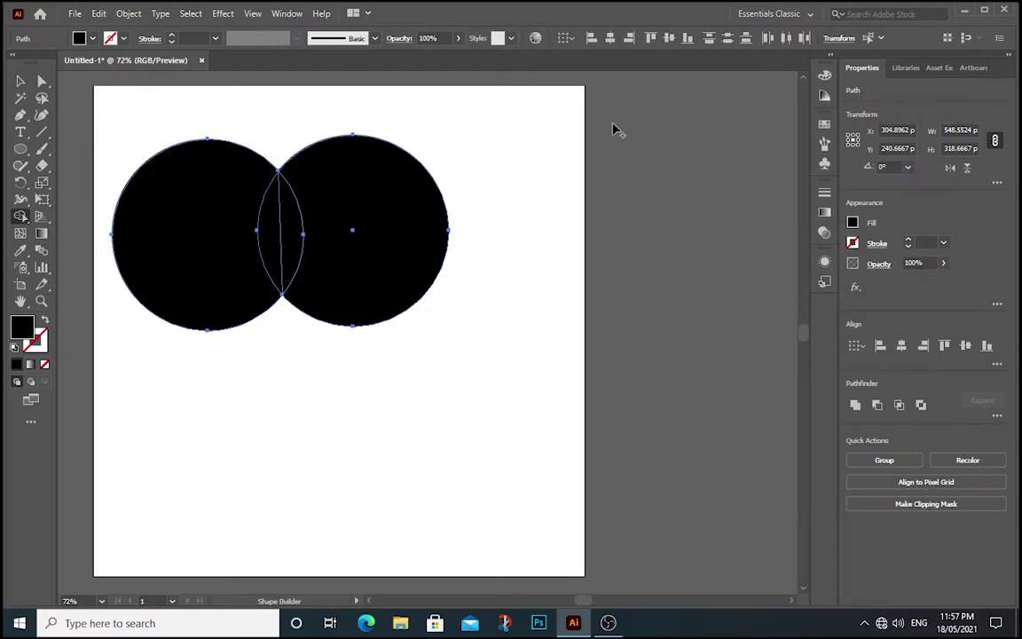
click(824, 126)
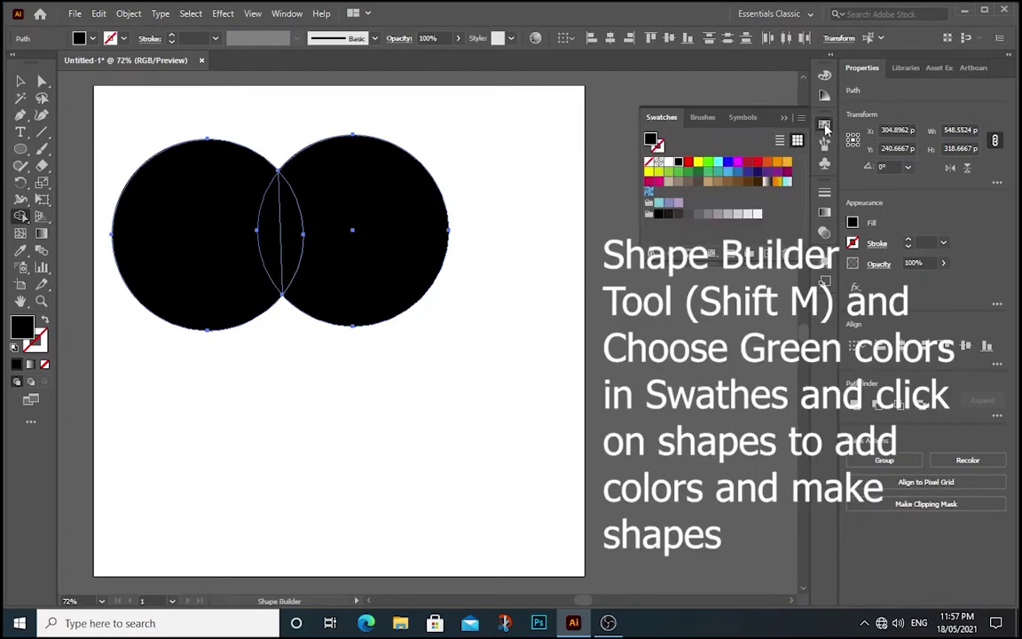
click(699, 172)
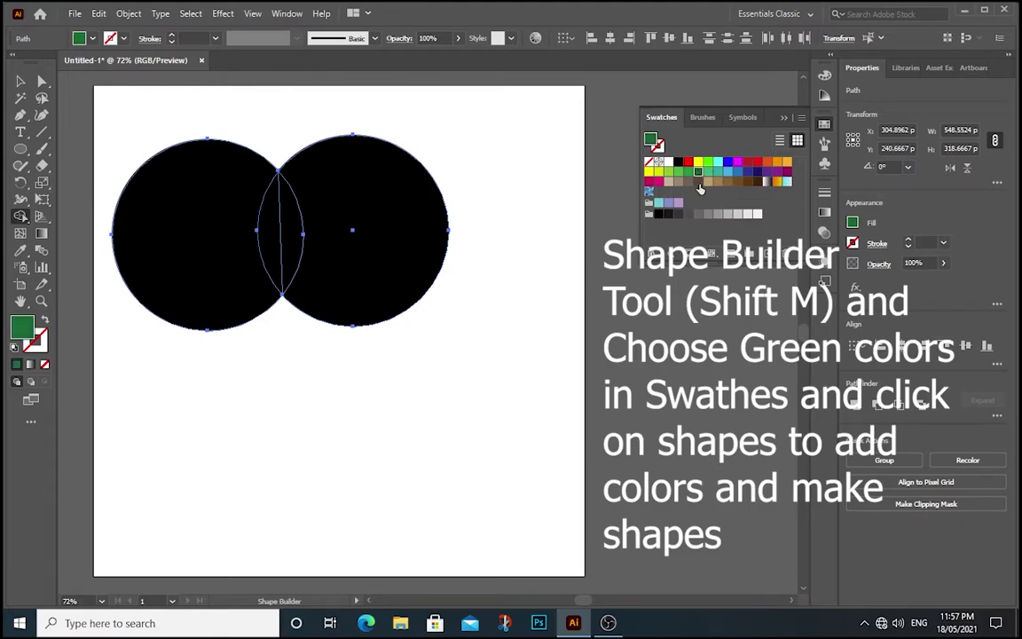
click(288, 231)
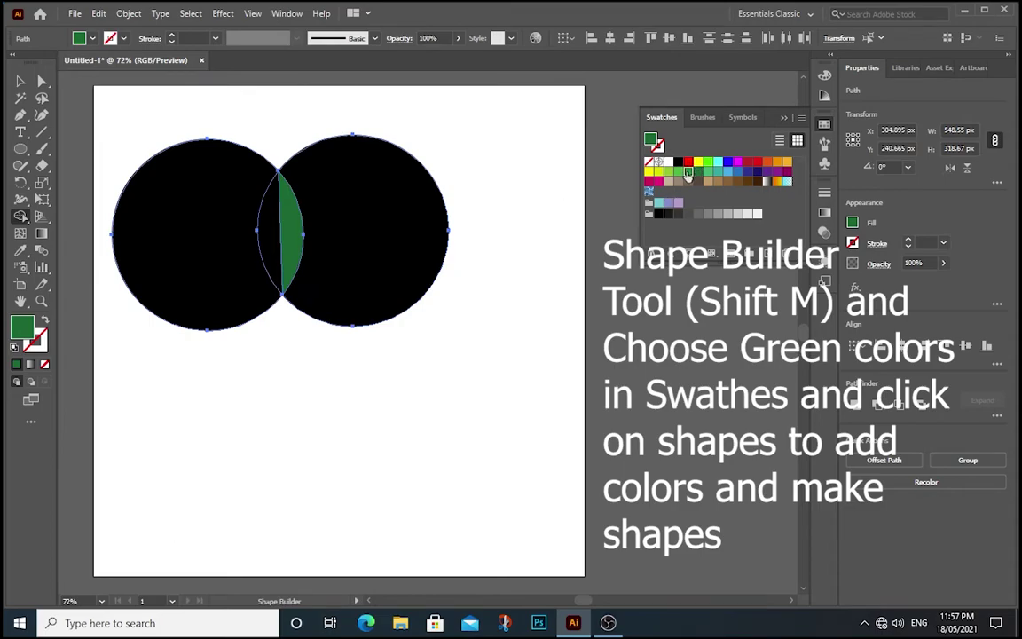
click(269, 248)
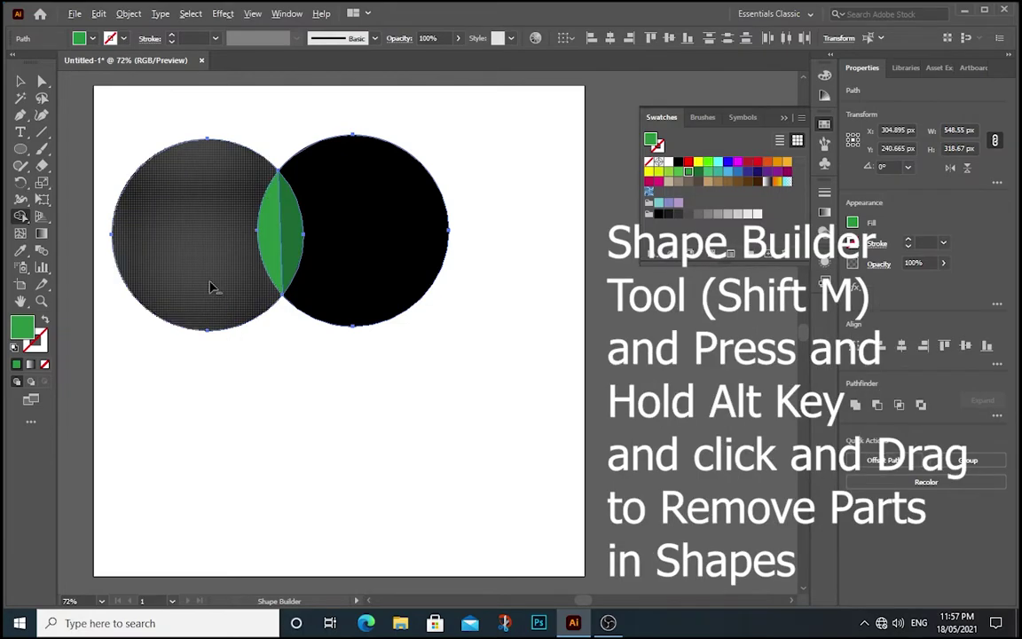
alt+click(216, 248)
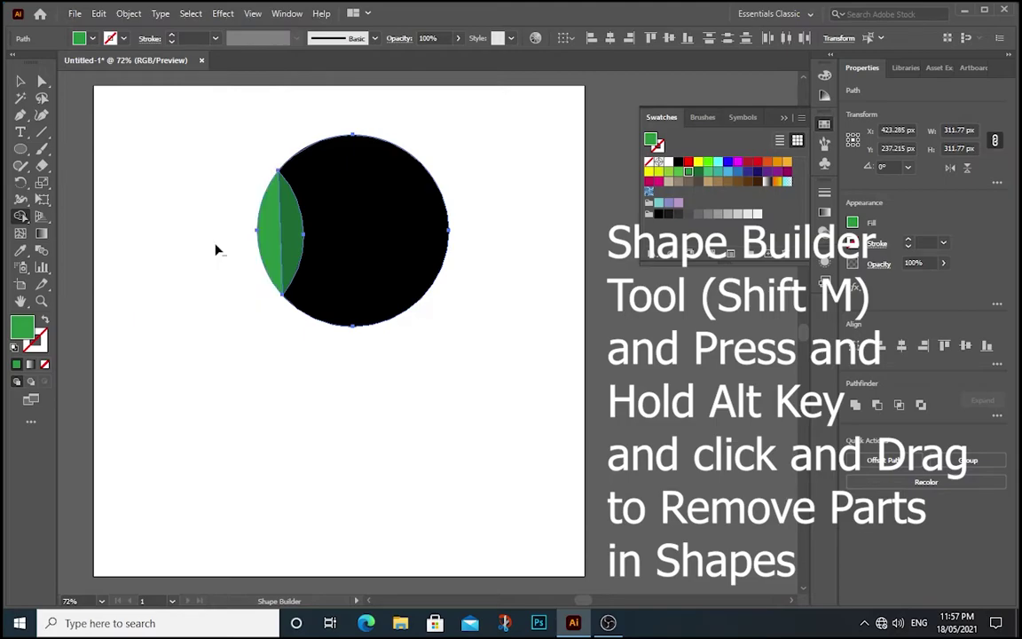
alt+click(379, 234)
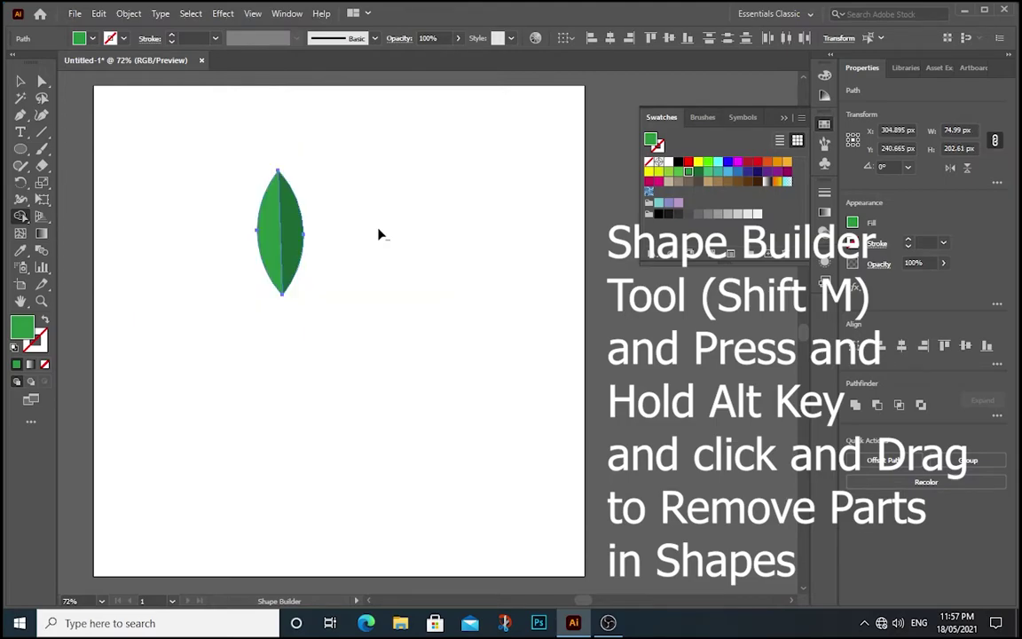
Marquee-select all the green leaf pieces and group them.
click(21, 80)
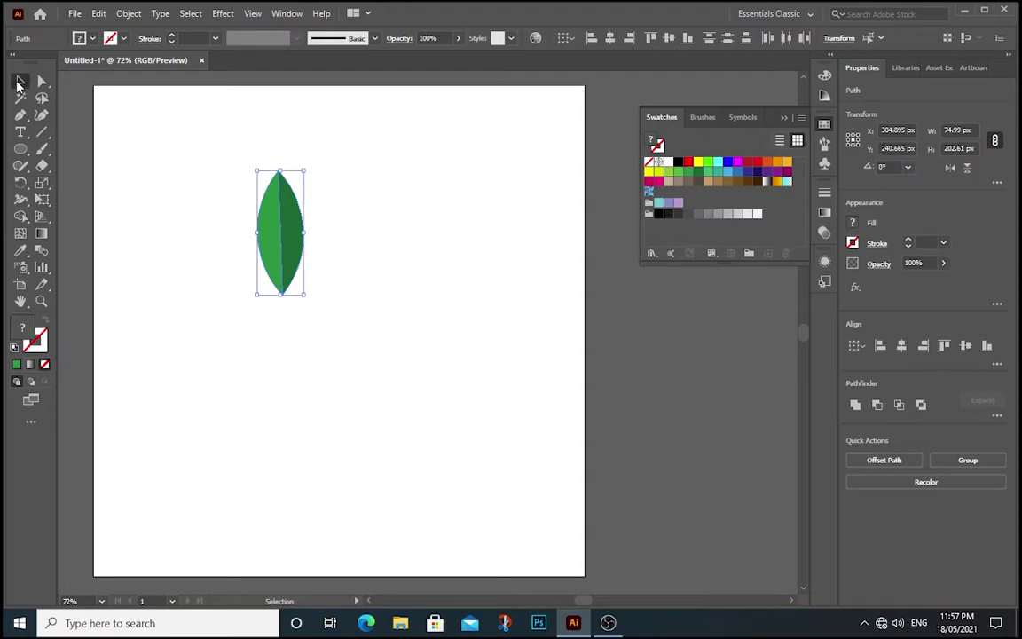
click(191, 173)
drag(211, 157, 344, 347)
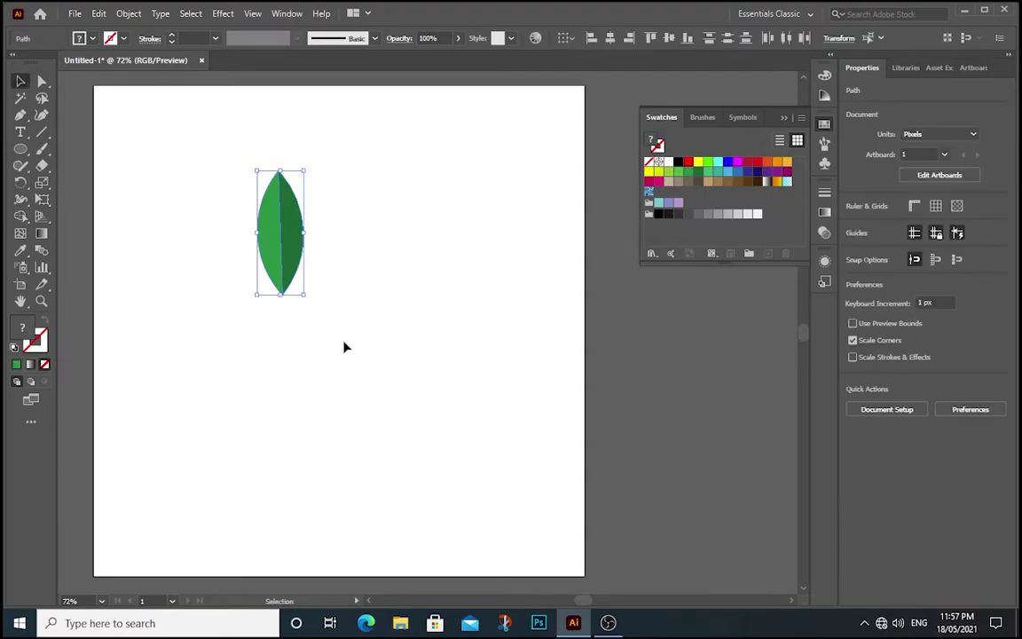
right_click(288, 216)
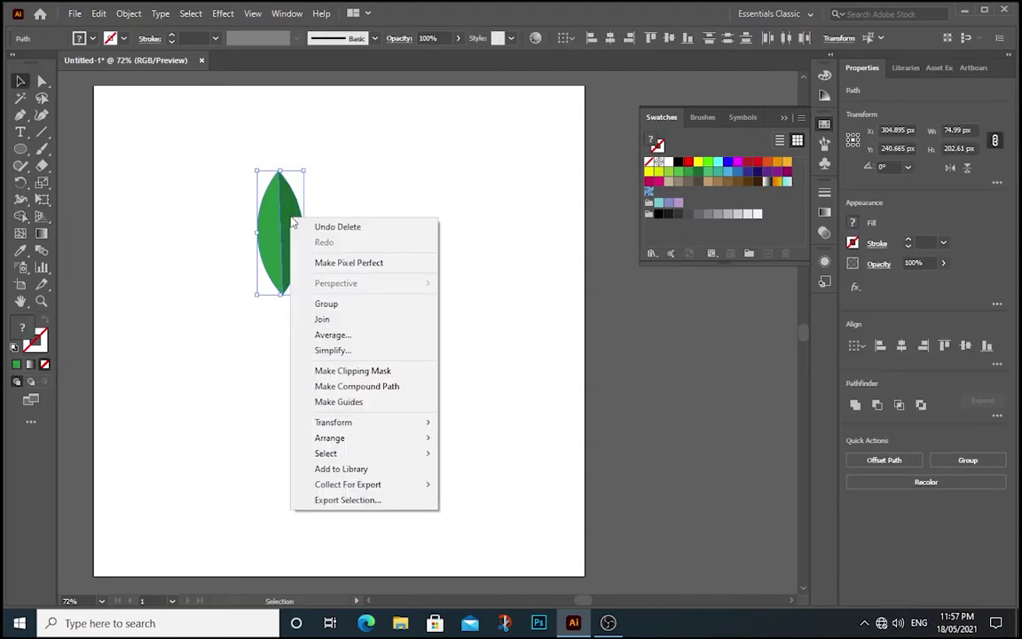
click(337, 305)
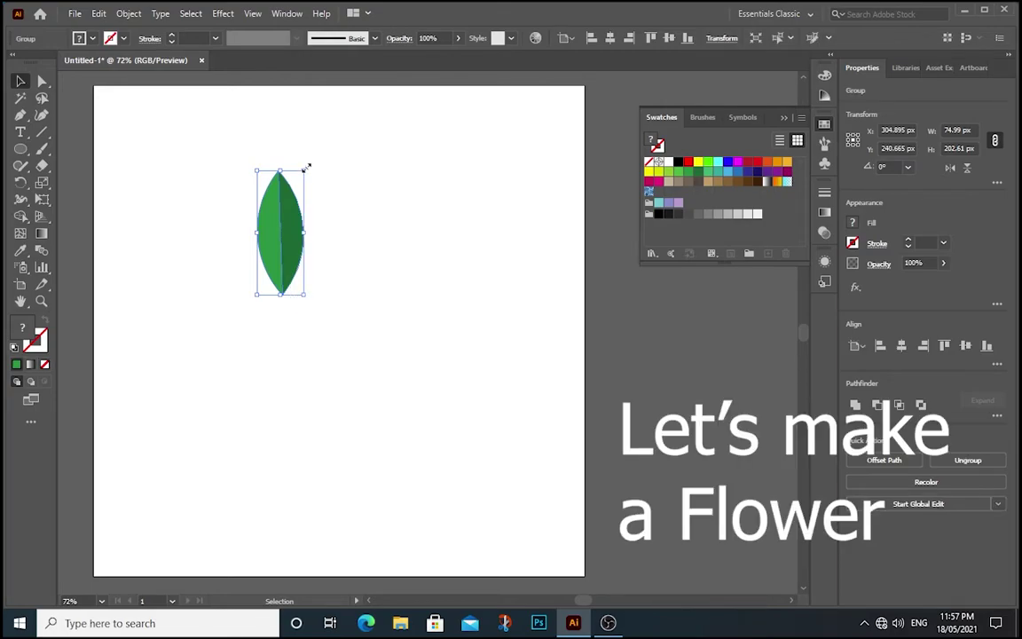
Shrink the leaf and place a small and a larger leaf beside the artboard's right edge.
drag(306, 167, 302, 177)
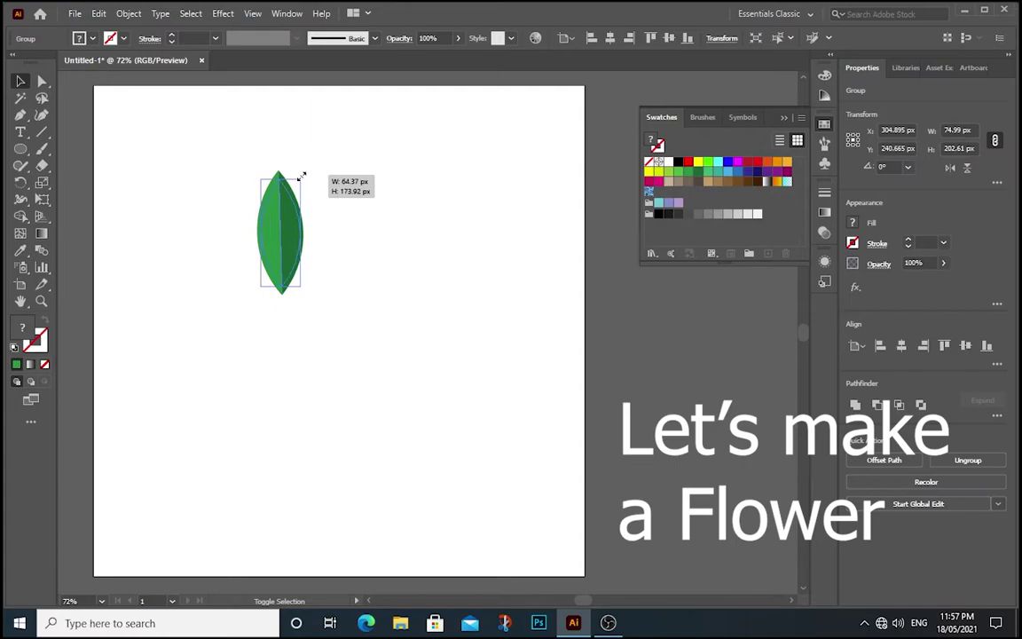
mouse_move(283, 224)
mouse_down()
mouse_move(544, 287)
mouse_move(457, 258)
mouse_move(477, 229)
mouse_move(476, 239)
mouse_up()
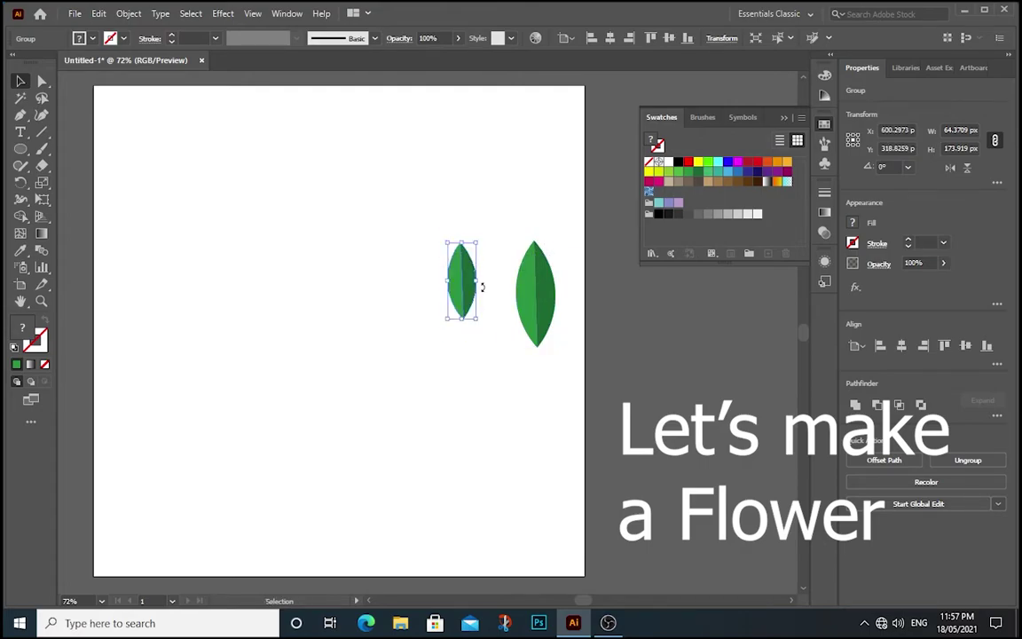
click(479, 285)
drag(458, 281, 676, 332)
mouse_move(545, 304)
mouse_down()
mouse_move(597, 350)
mouse_move(632, 357)
mouse_up()
Draw a red, strokeless square in the artboard's upper-left with the Rectangle Tool.
click(227, 221)
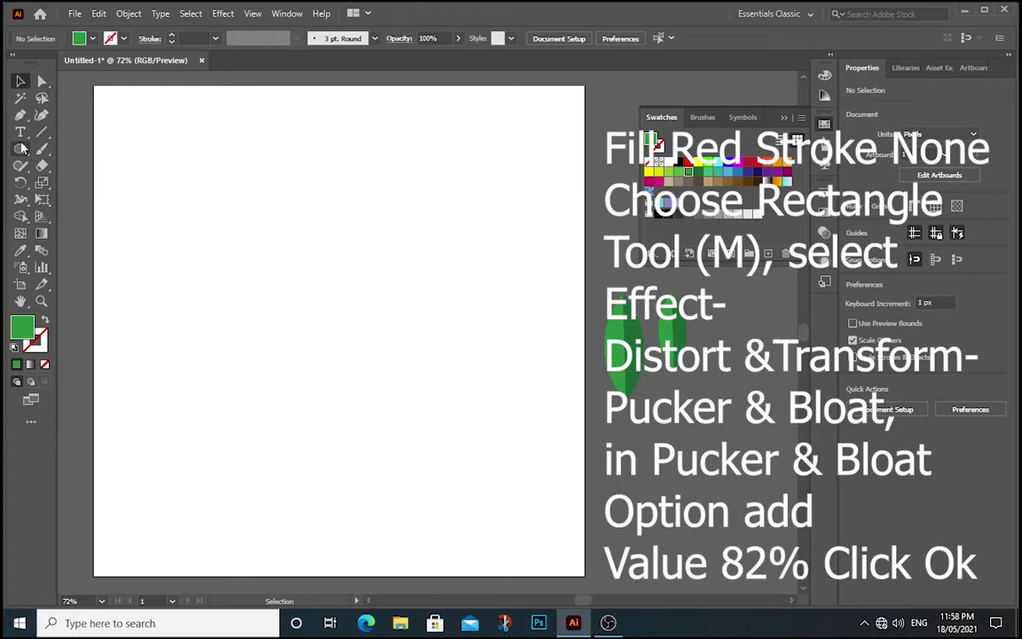
click(81, 39)
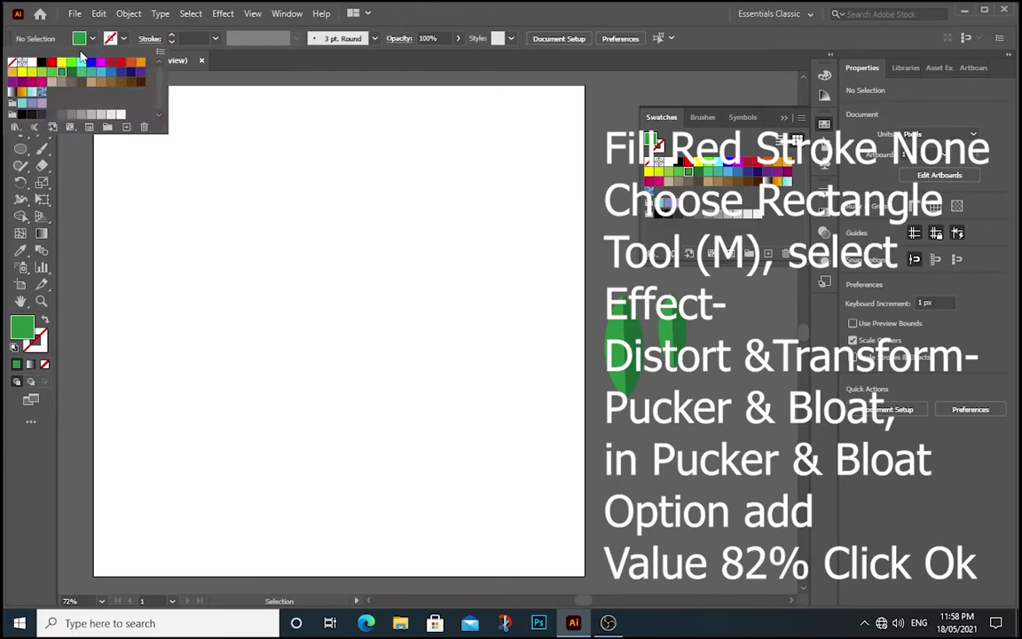
click(50, 61)
click(167, 247)
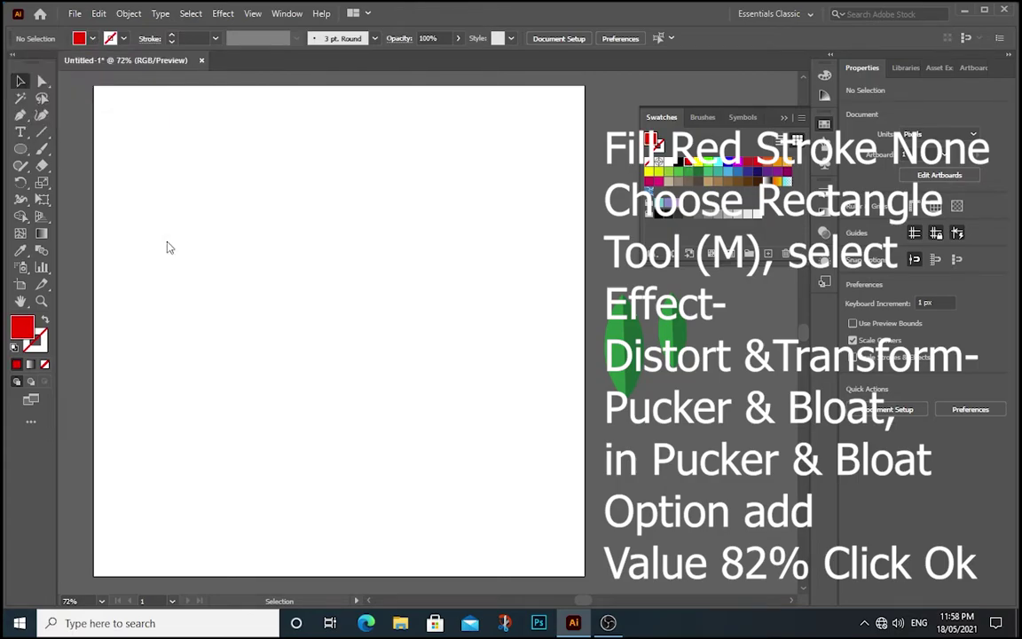
click(20, 149)
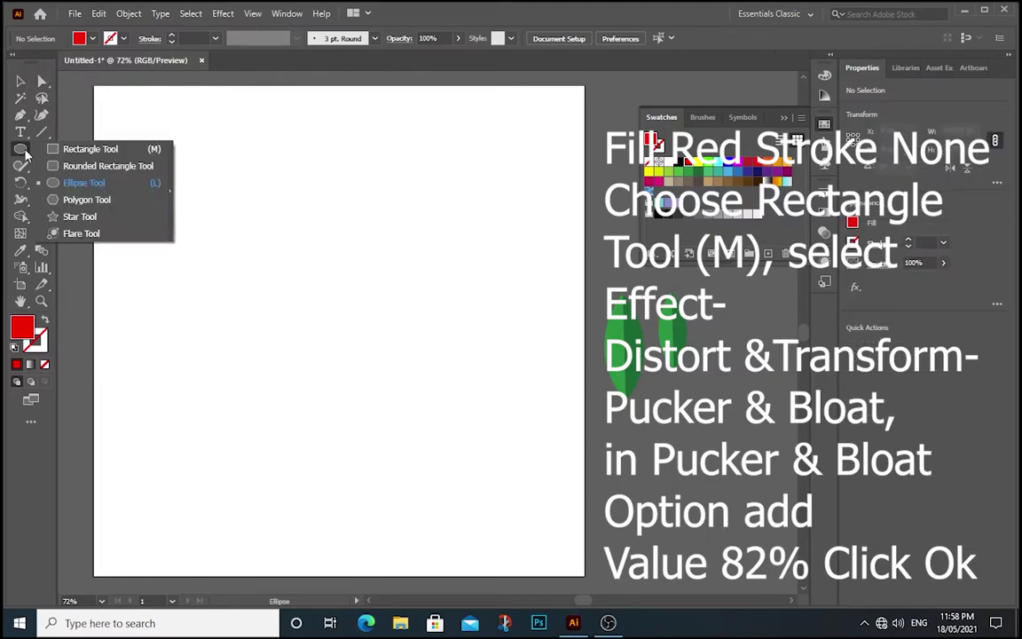
click(84, 150)
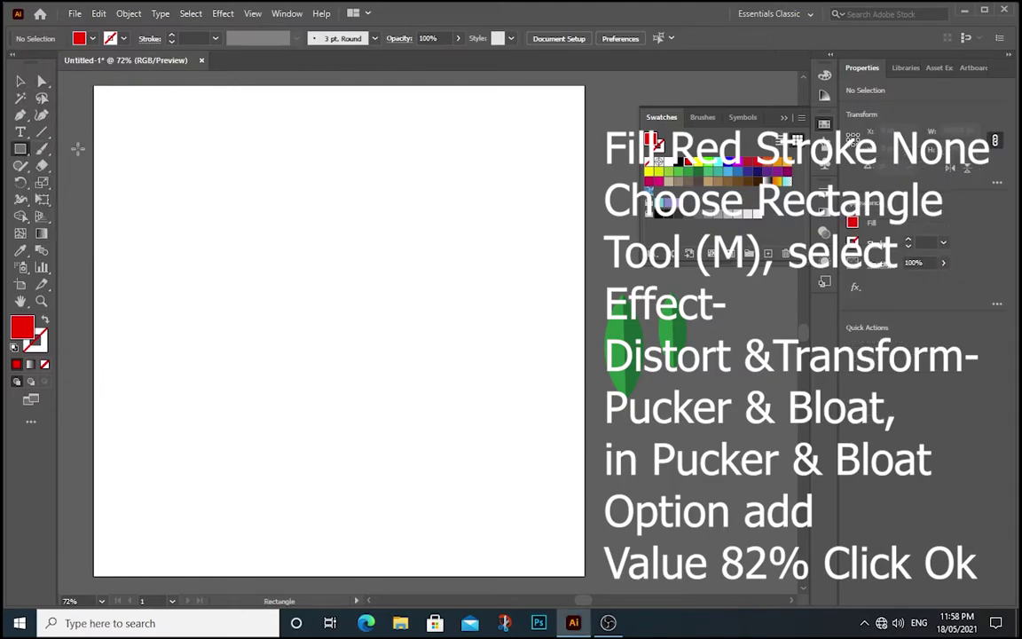
drag(239, 261, 299, 319)
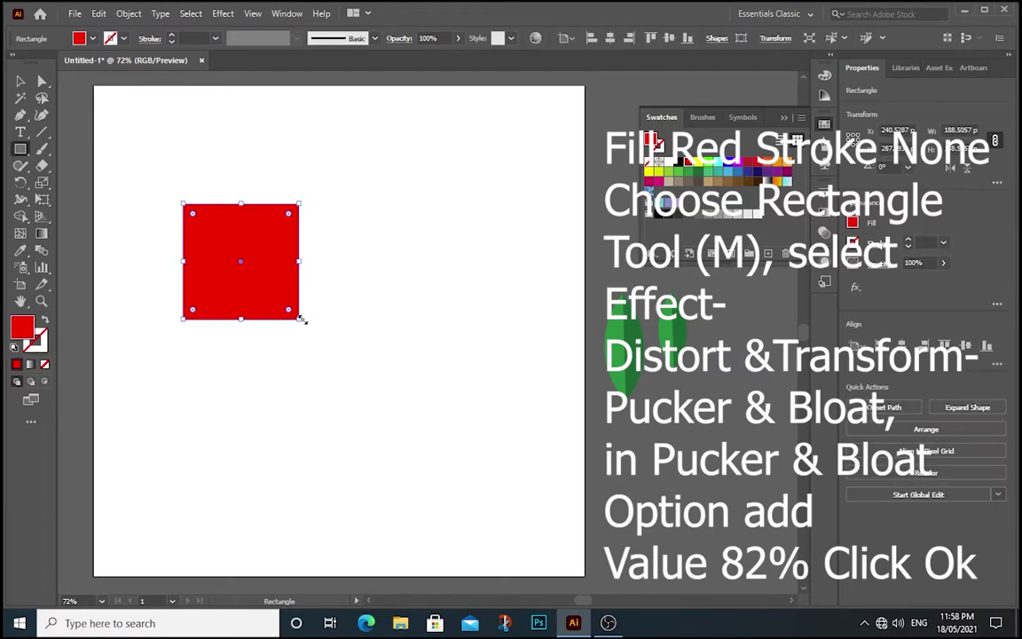
Apply Effect > Distort & Transform > Pucker & Bloat at 82% to the red square.
click(223, 14)
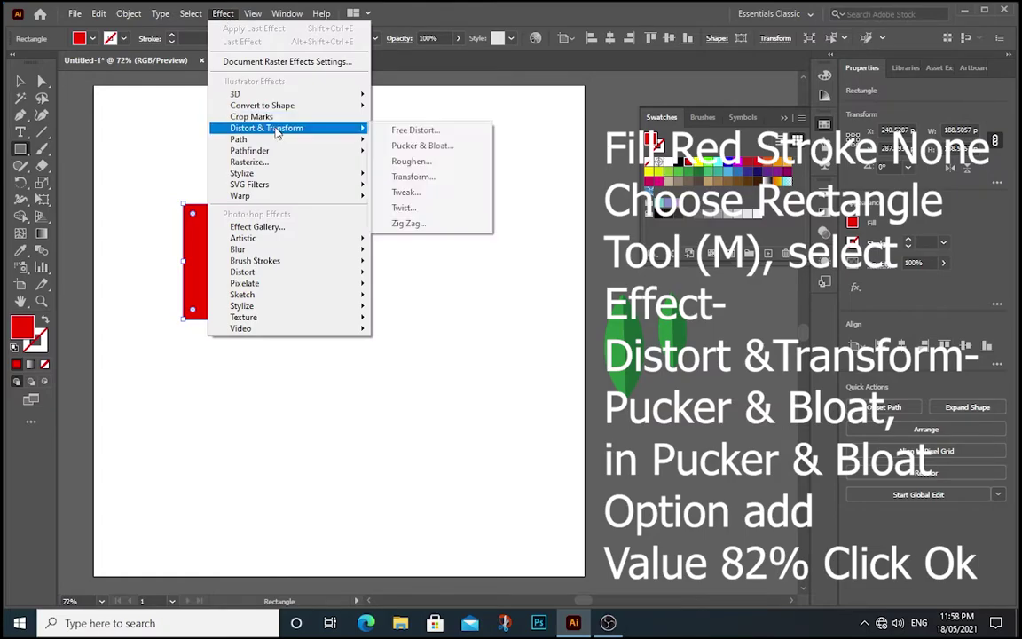
mouse_move(266, 128)
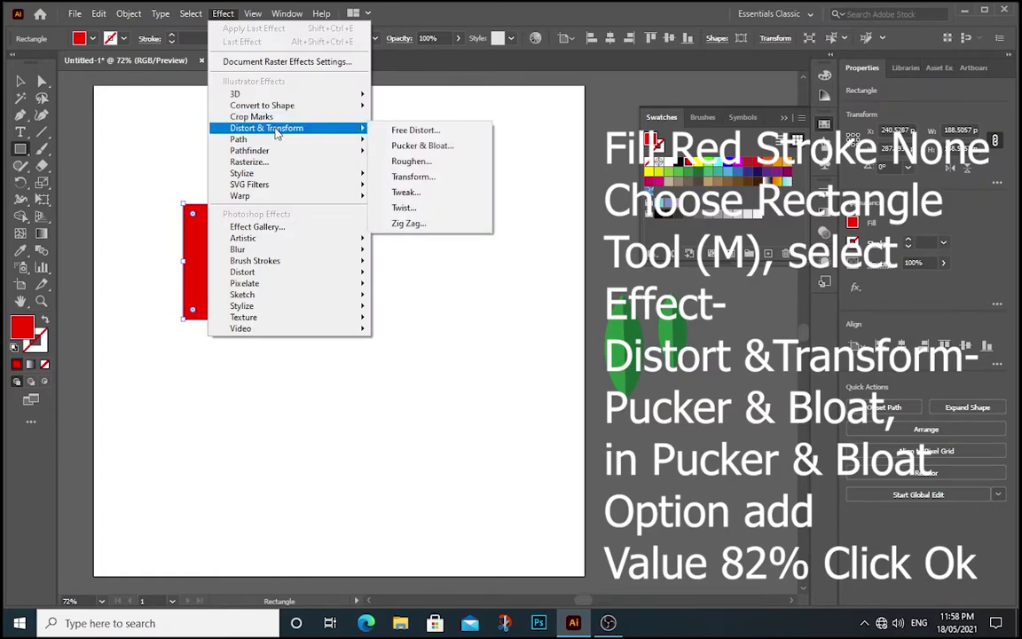
click(438, 147)
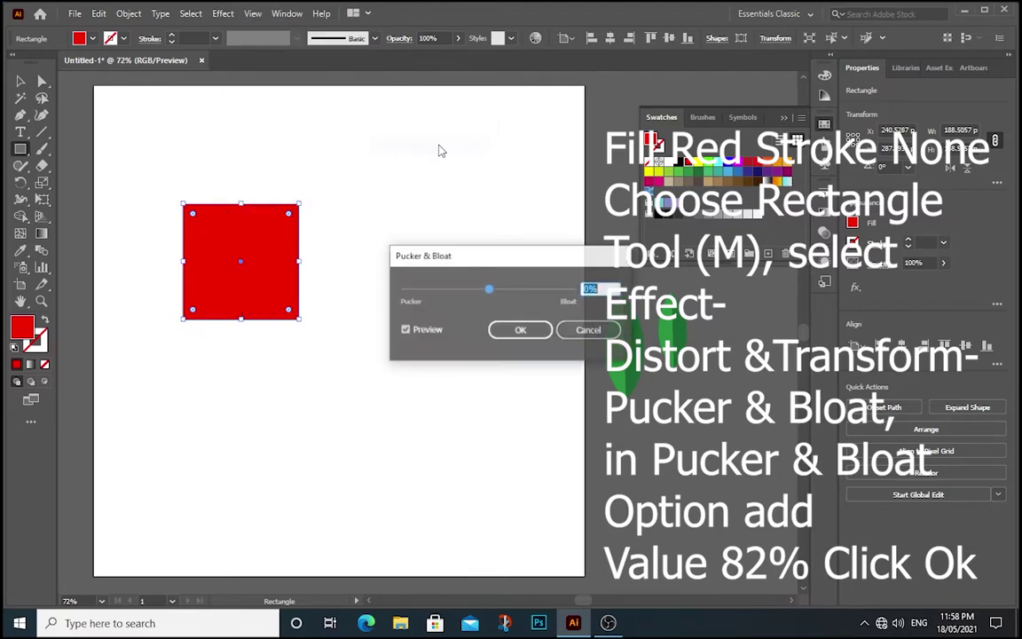
click(406, 330)
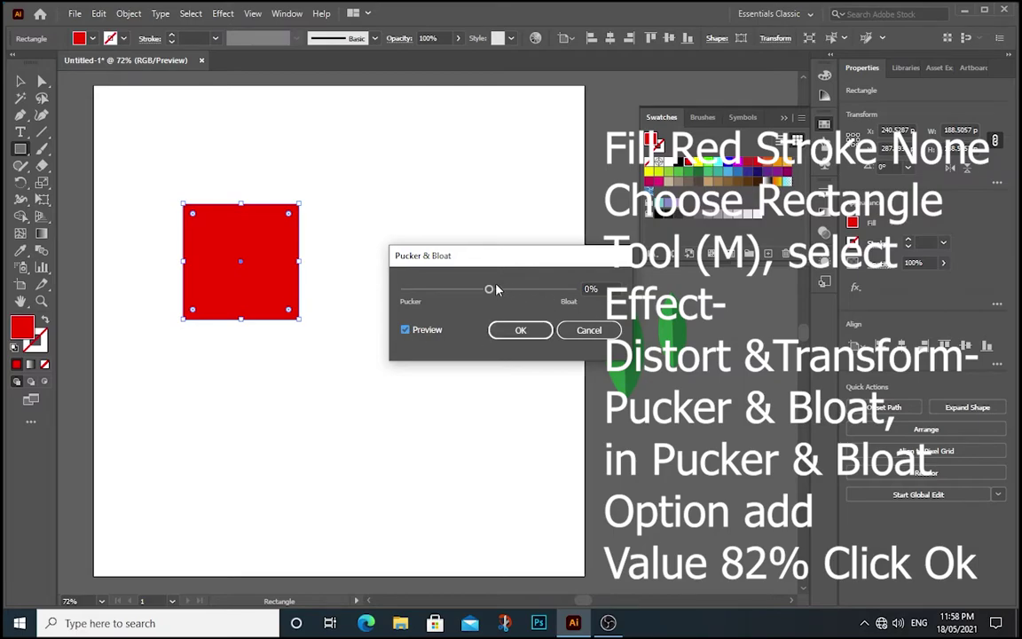
drag(490, 289, 495, 290)
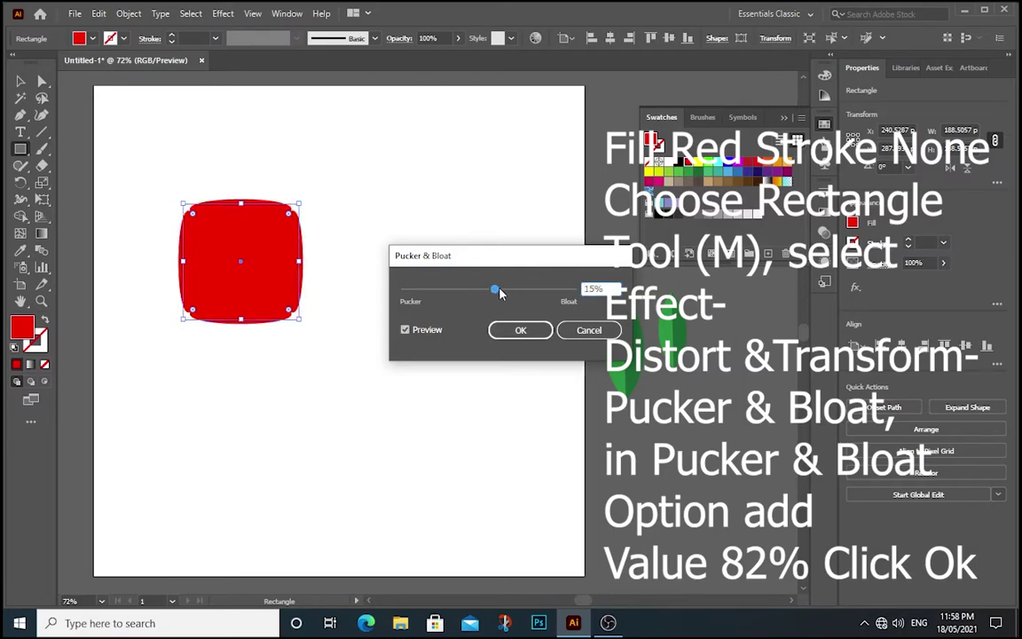
double_click(596, 289)
click(606, 289)
text(82)
click(418, 330)
click(518, 330)
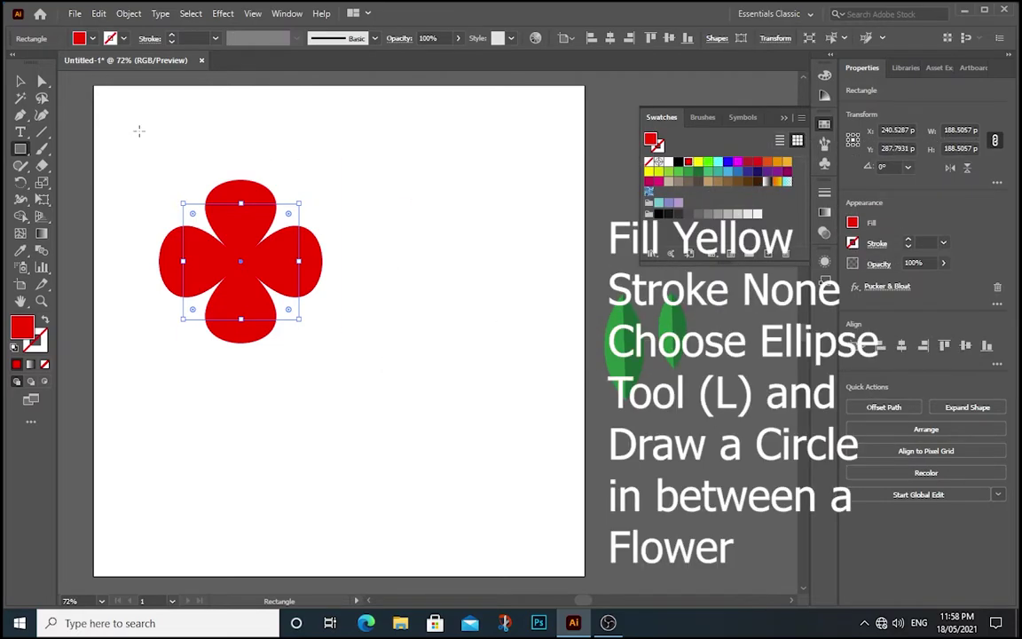
Deselect the flower, close the floating Swatches panel, and set the fill to yellow.
click(20, 82)
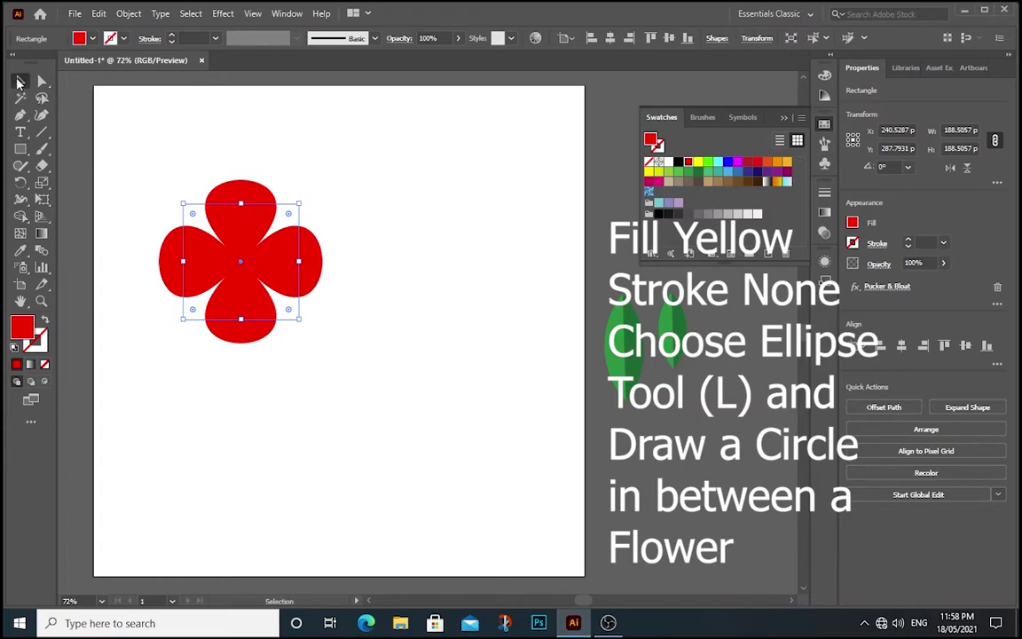
click(173, 166)
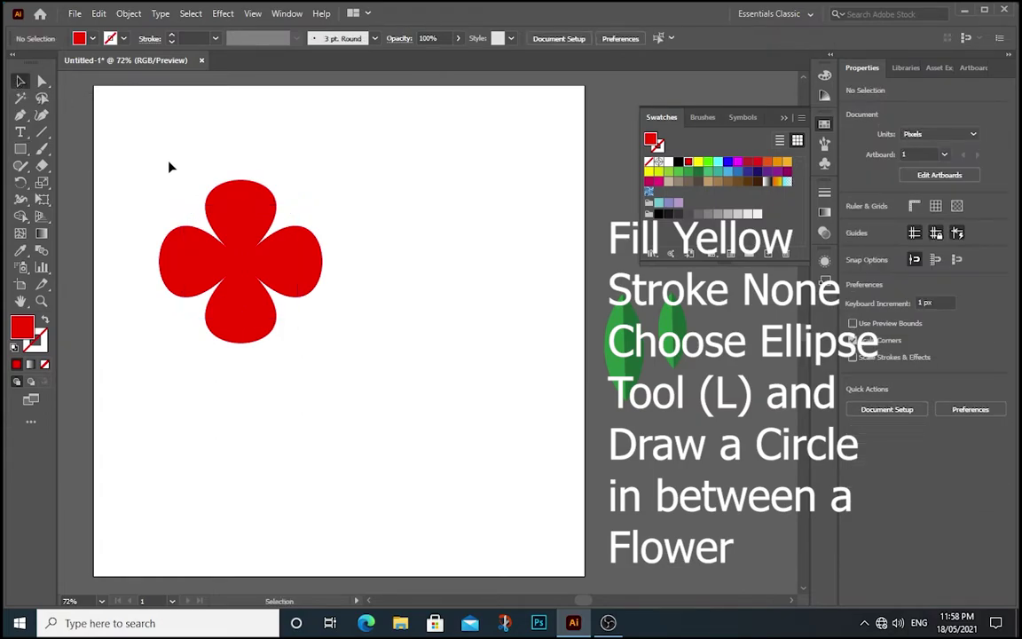
click(785, 118)
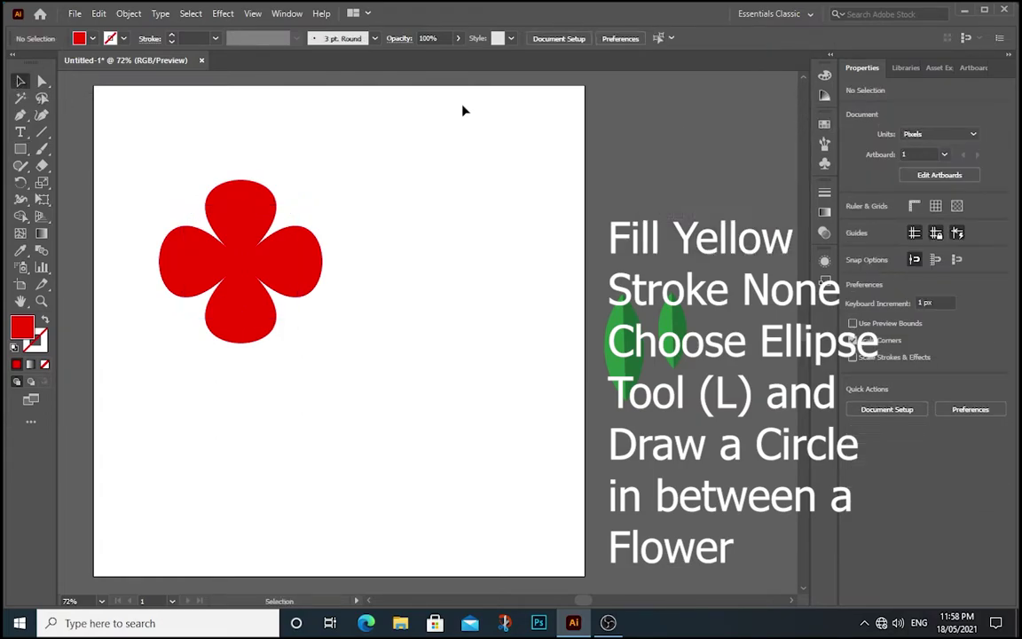
click(237, 227)
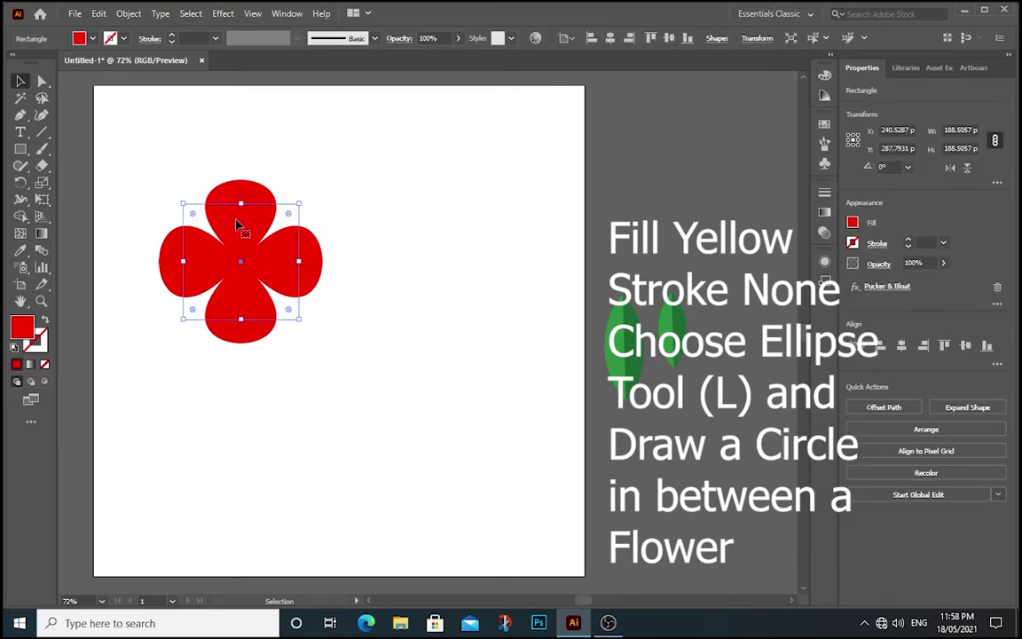
click(187, 191)
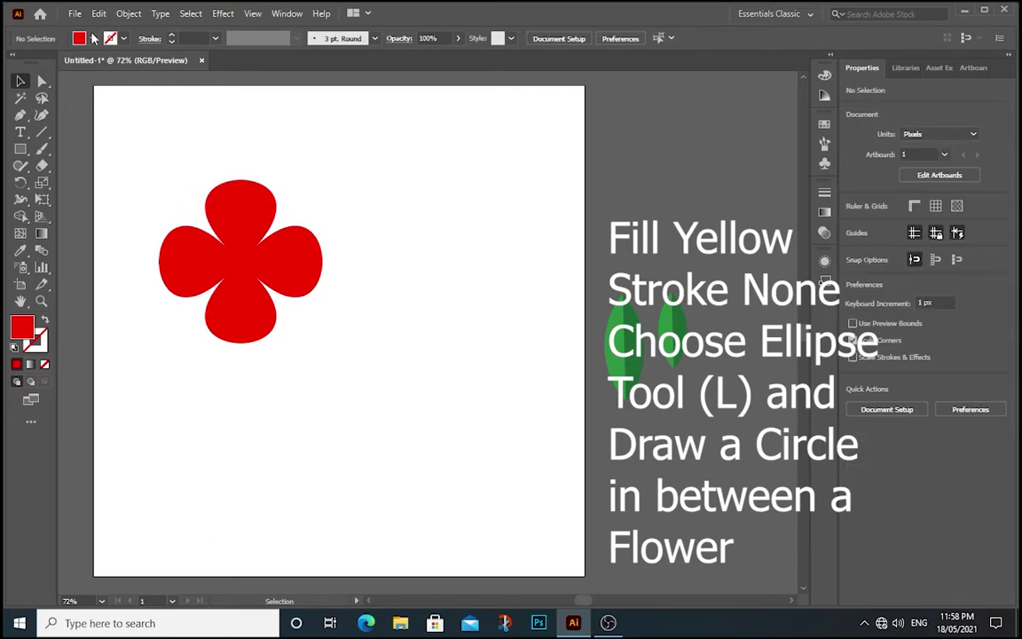
click(83, 38)
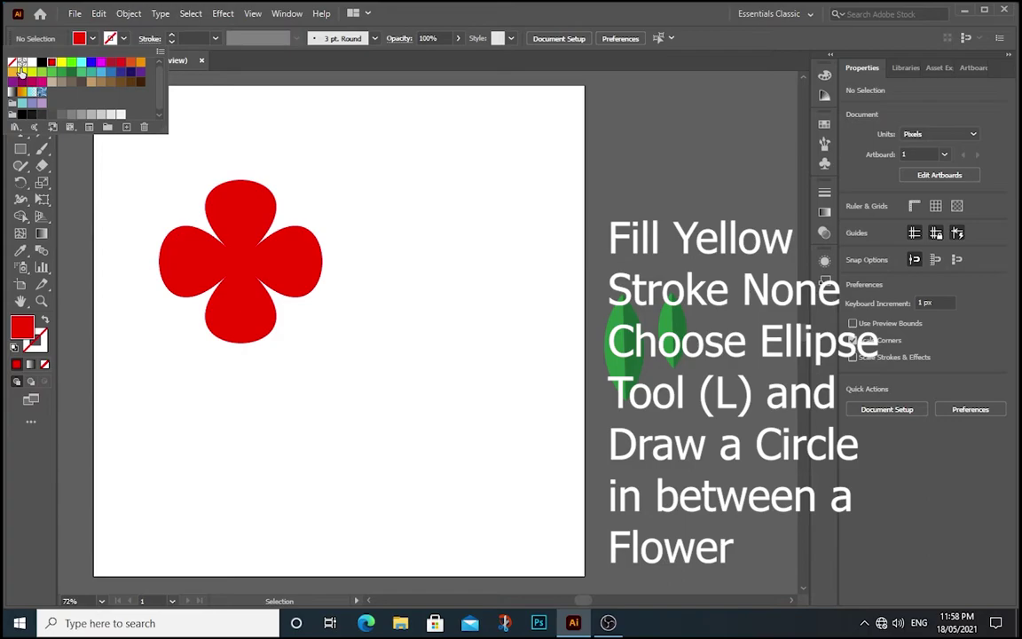
click(22, 77)
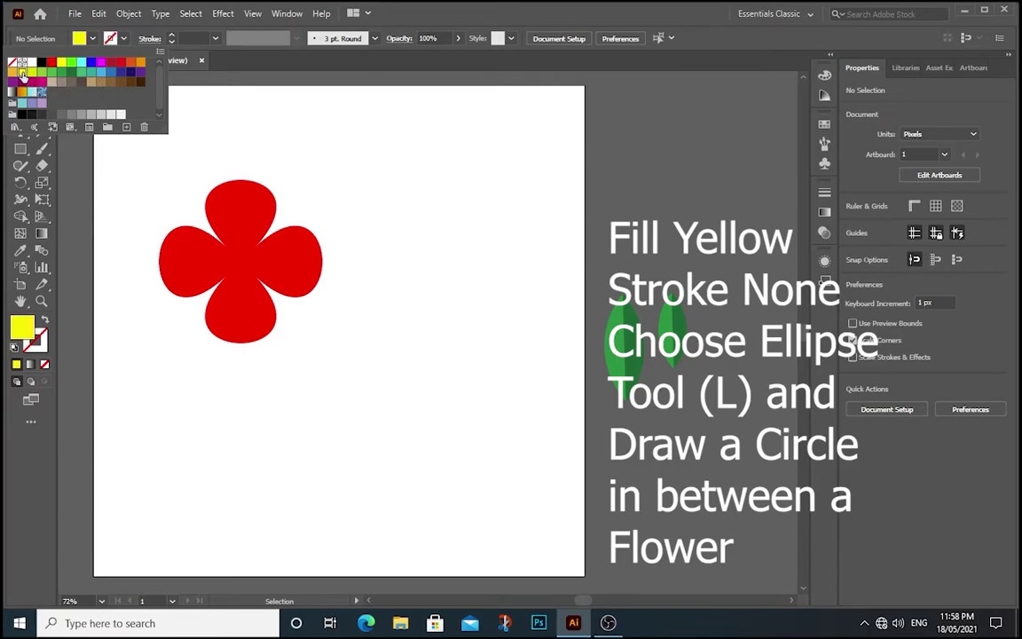
Draw a small yellow circle, about 59.77 px wide, at the flower's centre.
click(21, 150)
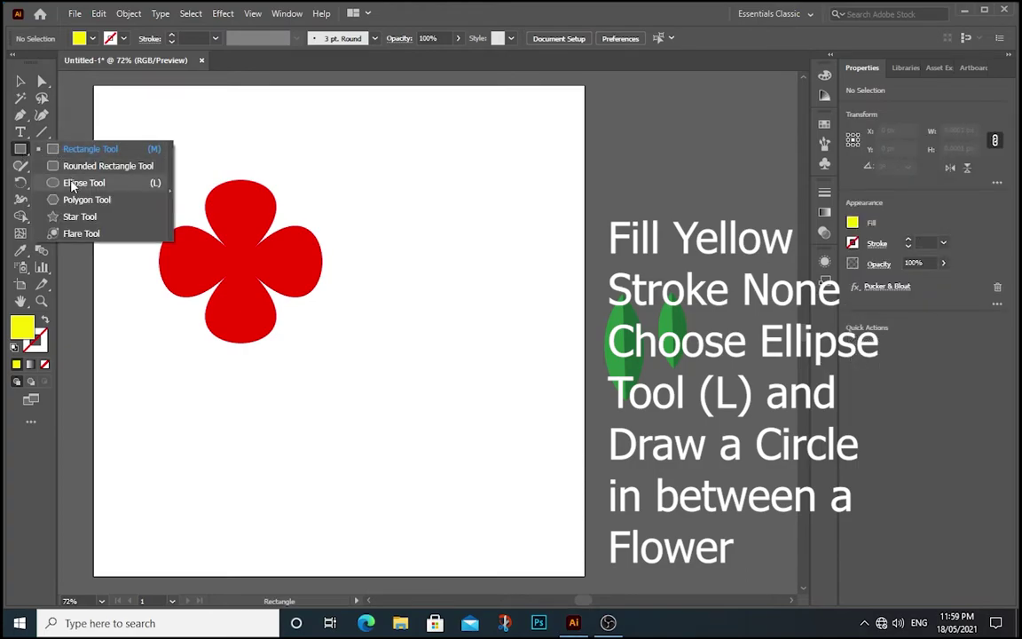
click(72, 184)
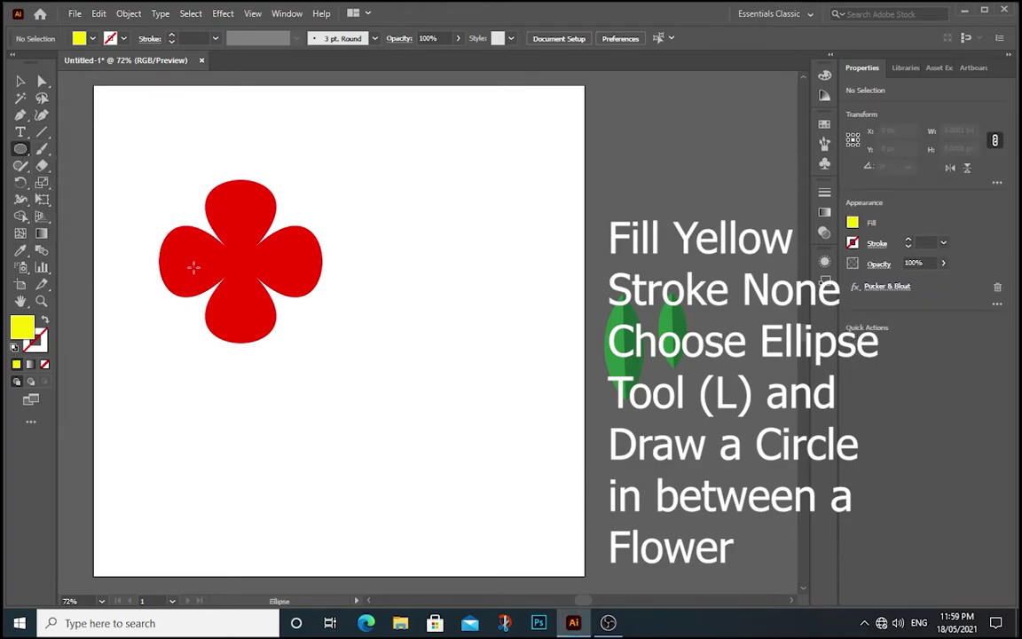
drag(238, 261, 299, 318)
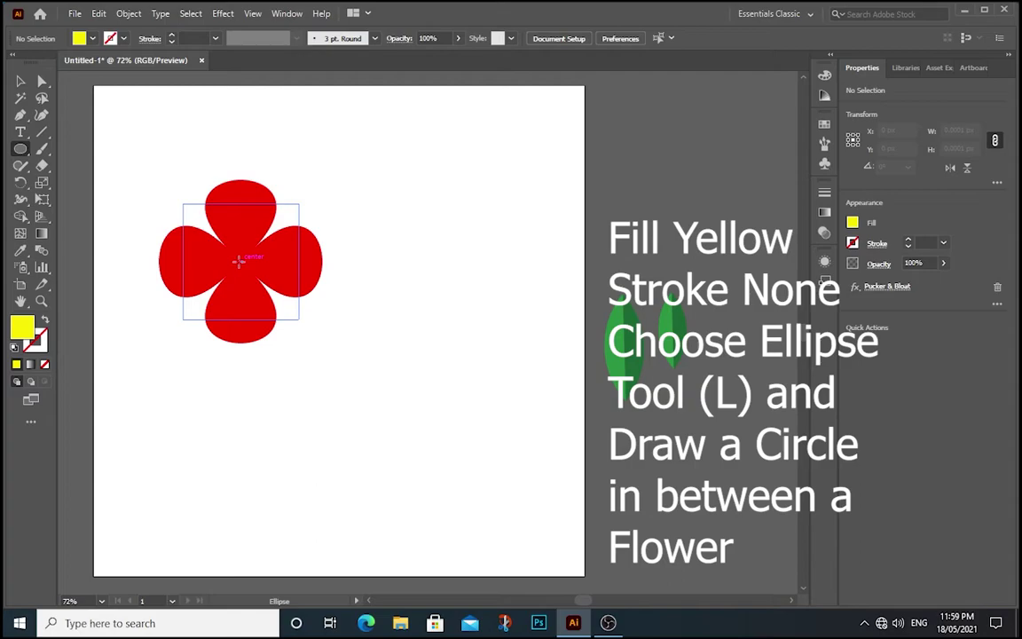
drag(238, 261, 254, 280)
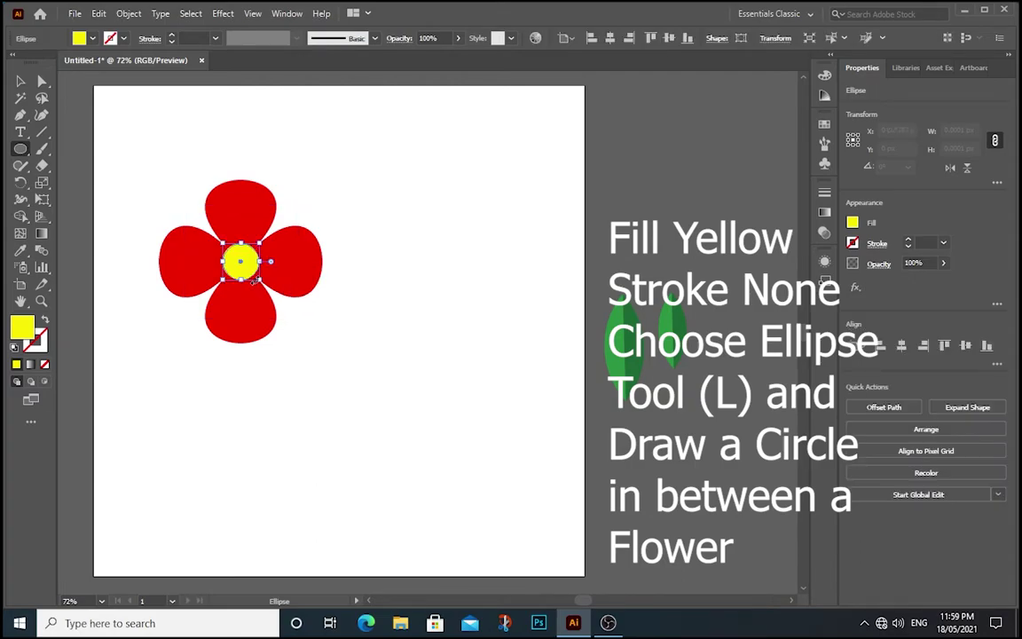
click(21, 83)
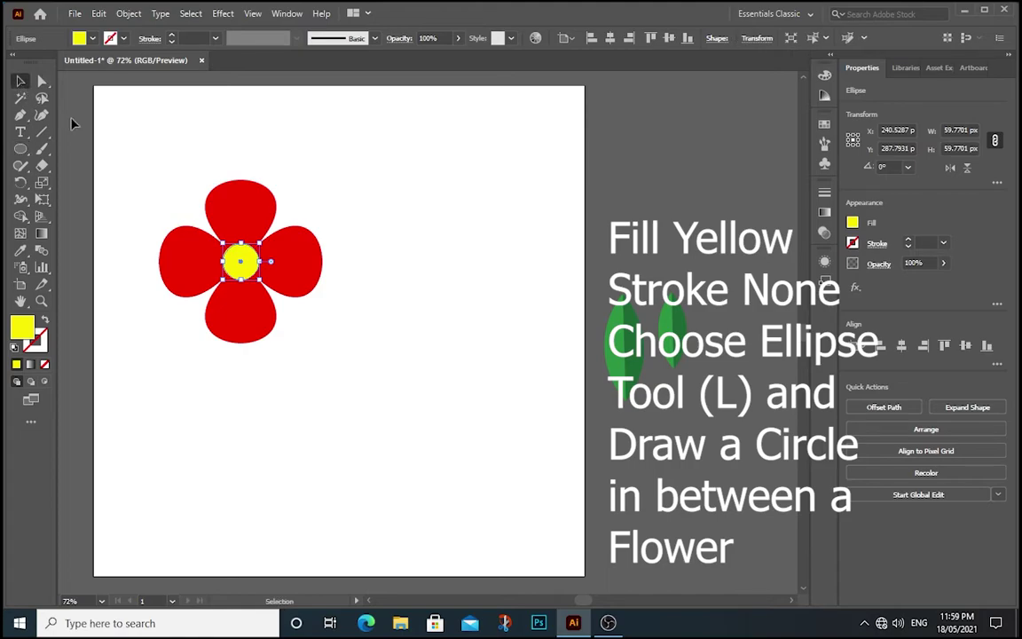
Group the red flower with its yellow centre and move it right, above the leaves.
mouse_move(139, 173)
mouse_down()
mouse_move(285, 322)
mouse_move(346, 360)
mouse_up()
right_click(239, 230)
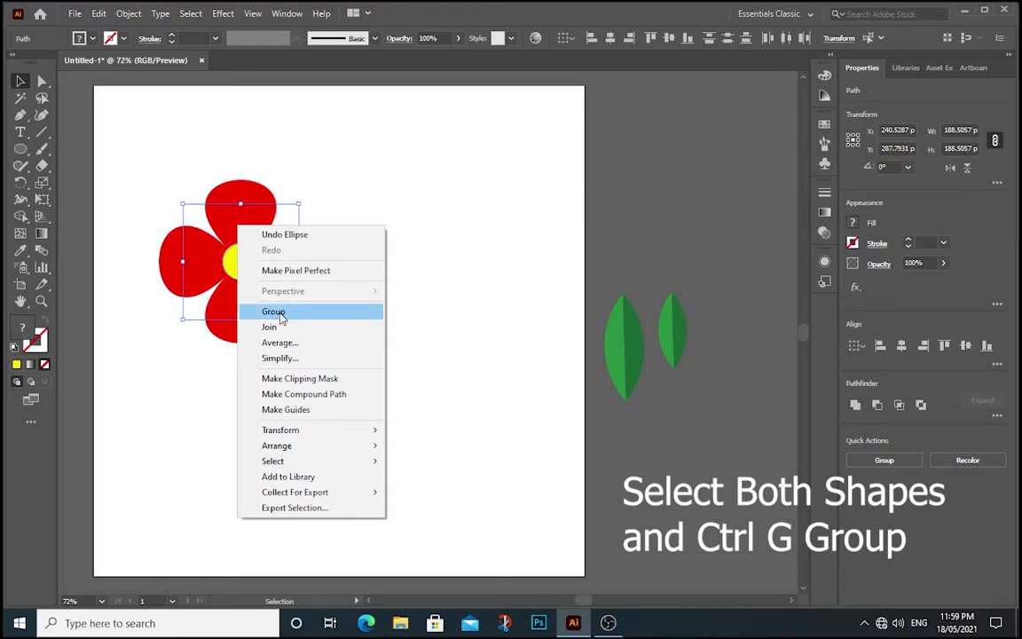
click(281, 313)
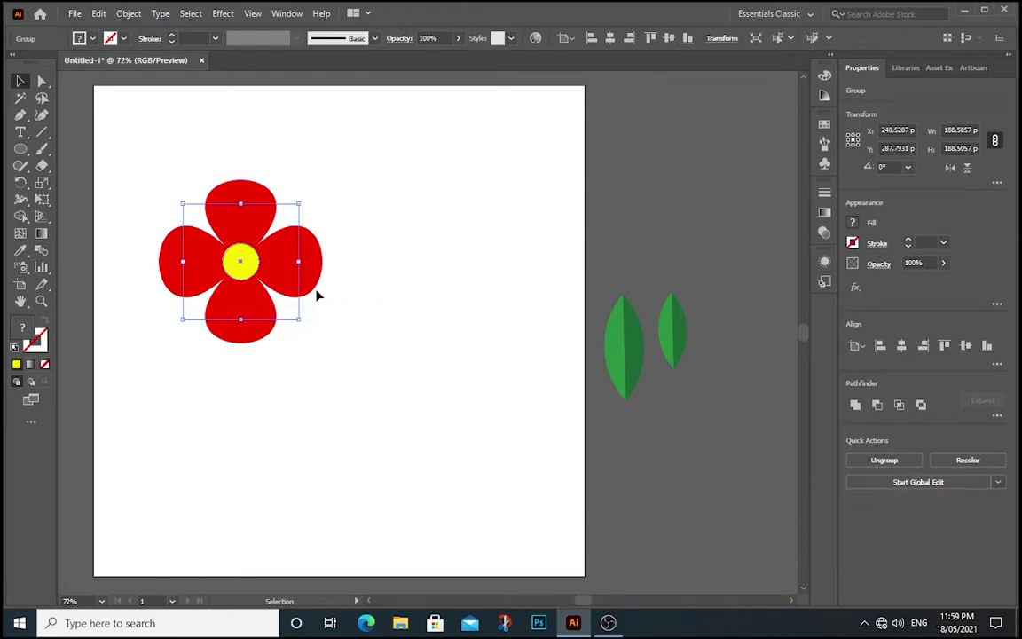
click(352, 304)
mouse_move(251, 210)
mouse_down()
mouse_move(773, 126)
mouse_move(670, 127)
mouse_up()
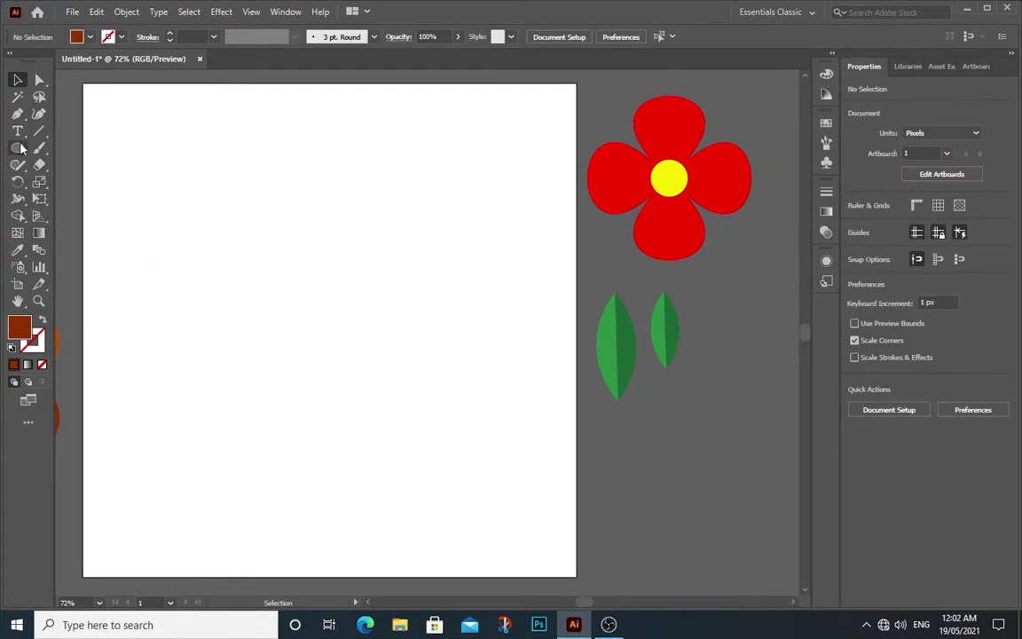
Draw a dark red rectangle, about 205.75 × 114.94 px, as the pot base.
click(18, 148)
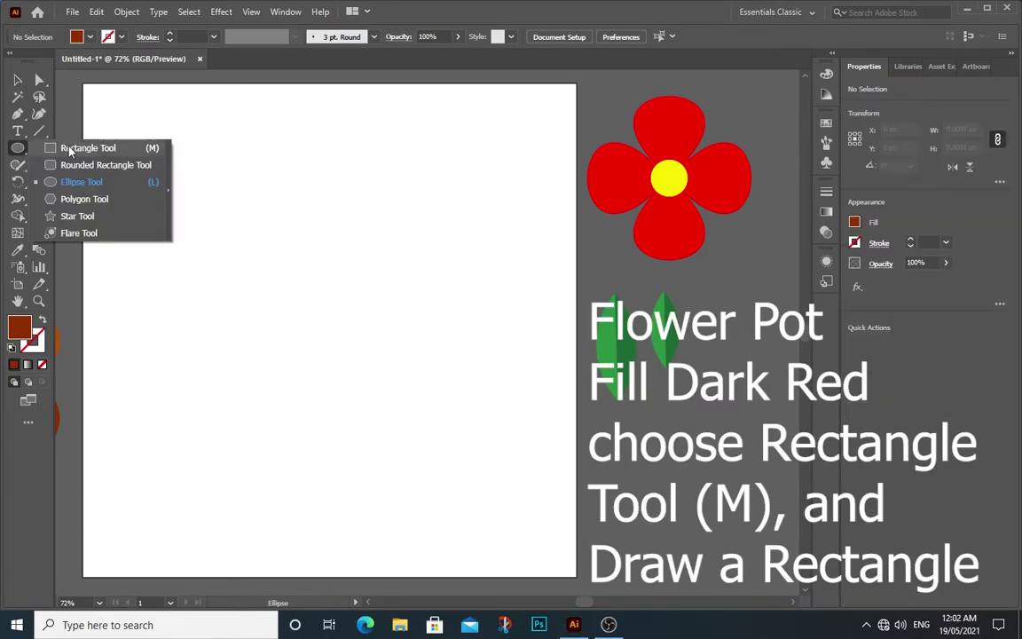
click(69, 148)
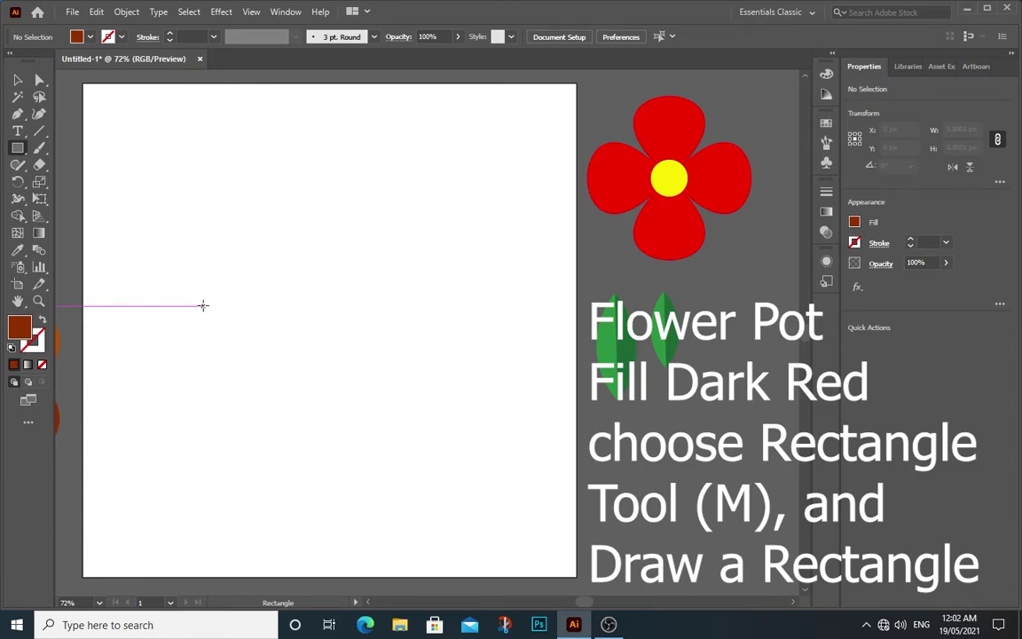
drag(205, 307, 220, 317)
drag(247, 339, 333, 378)
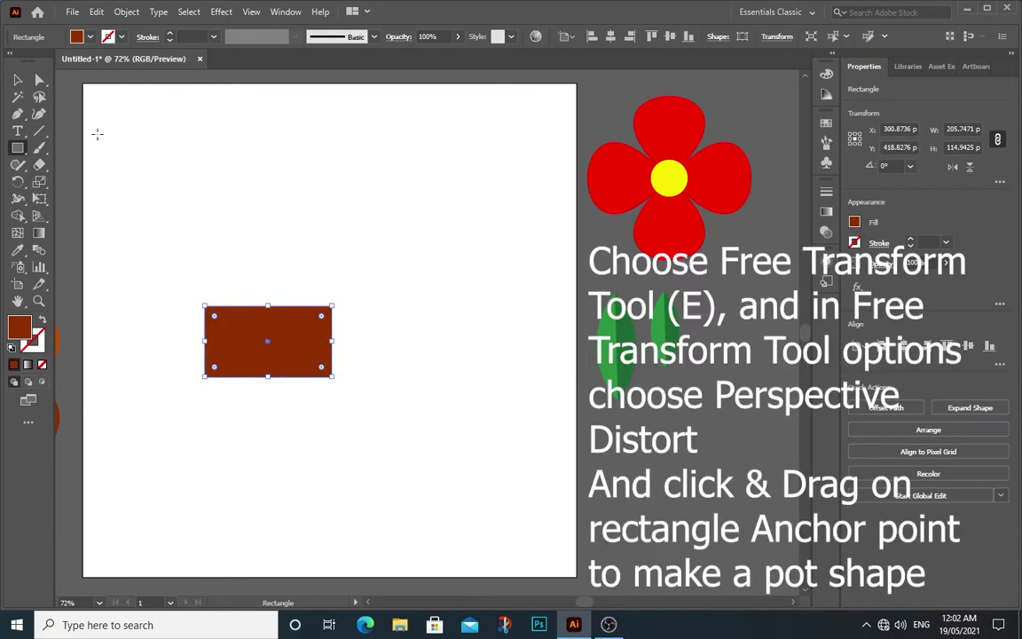
Use Free Transform's Perspective Distort to pull the bottom corners inward, tapering the pot.
click(16, 80)
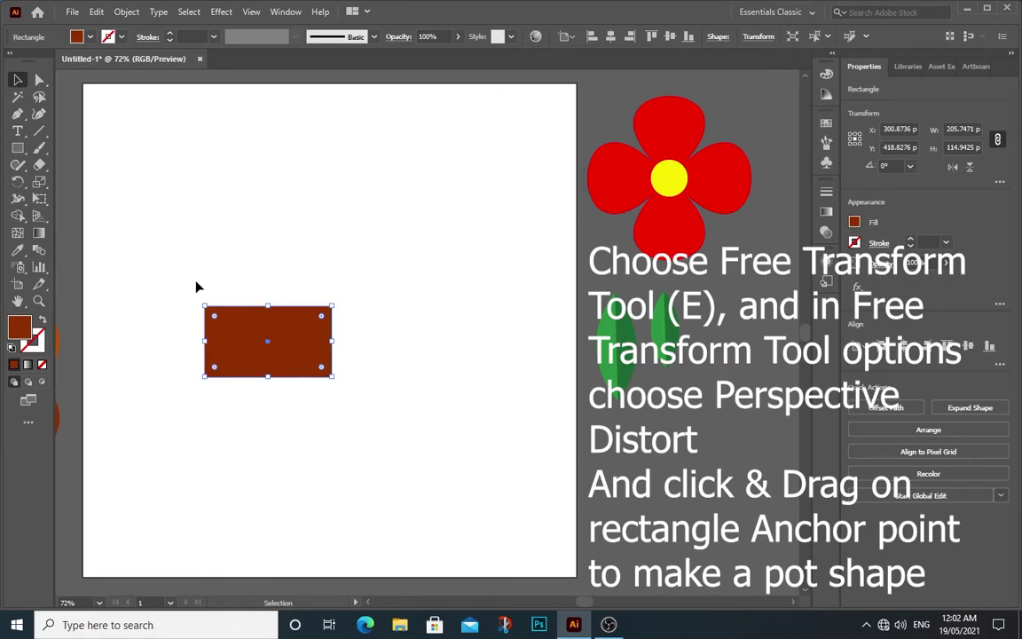
click(40, 199)
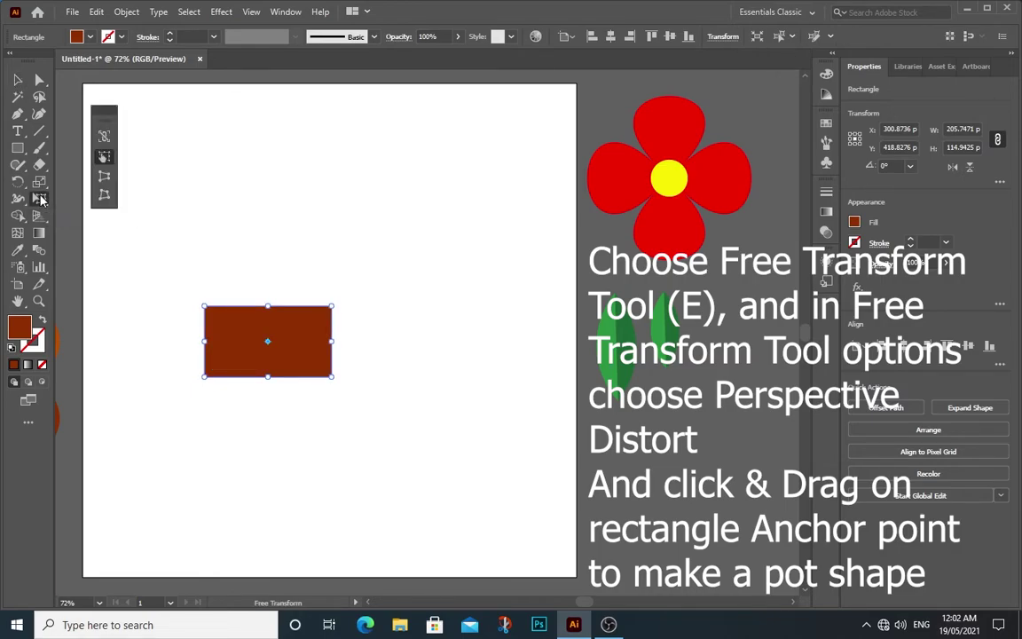
click(104, 178)
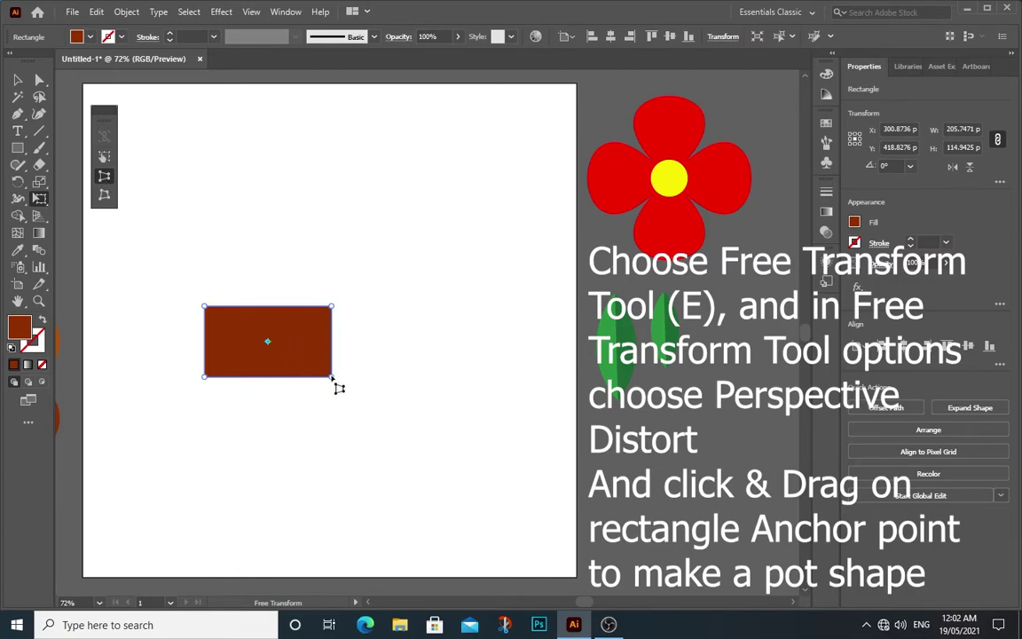
drag(332, 377, 299, 378)
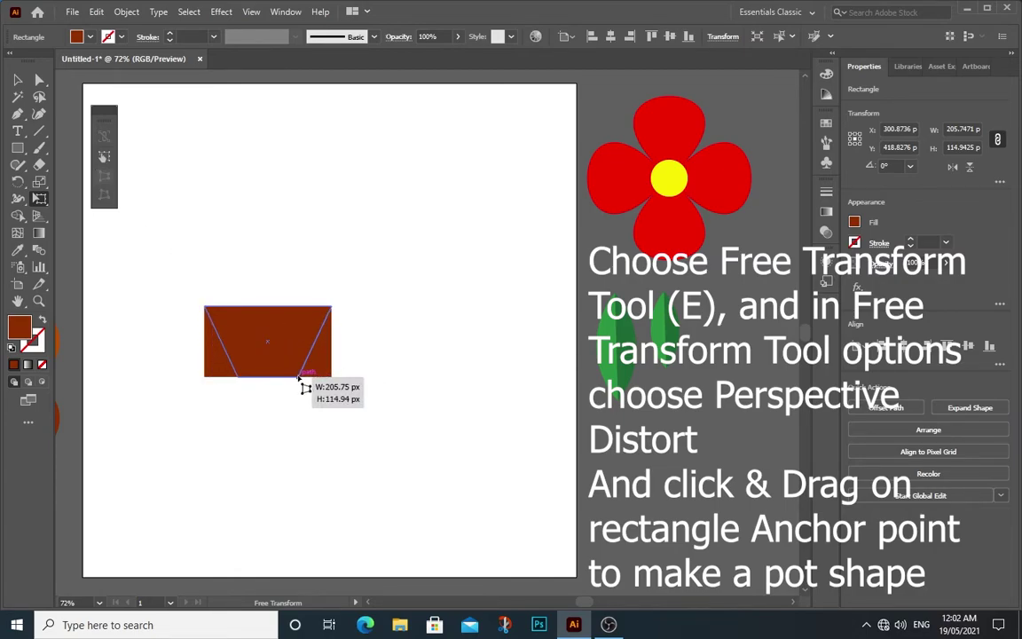
drag(298, 378, 302, 384)
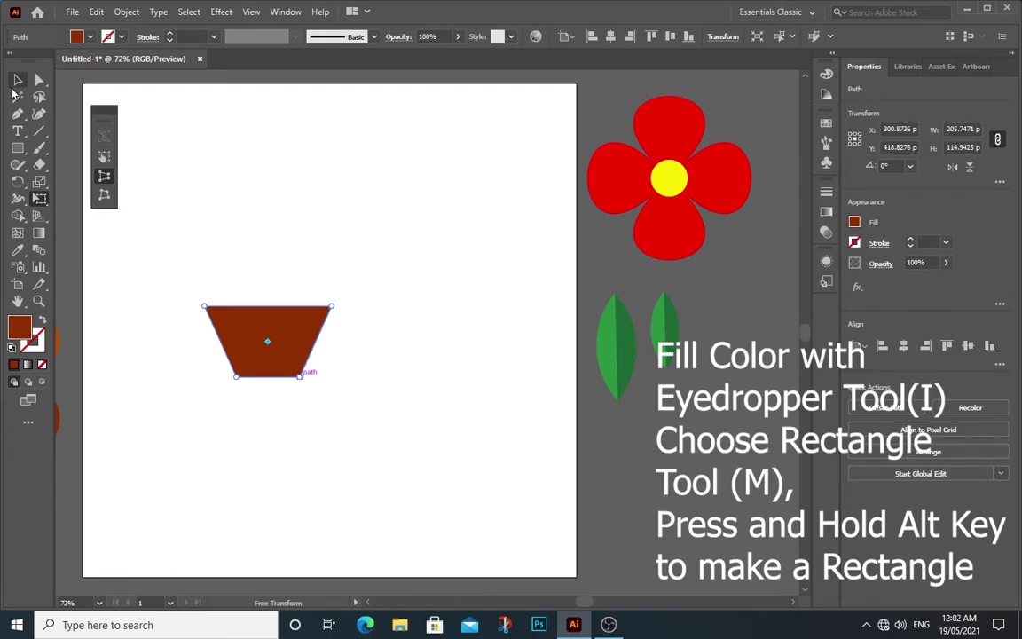
Fill the trapezoid pot body with the orange-brown sampled from the circle beside the artboard.
click(17, 80)
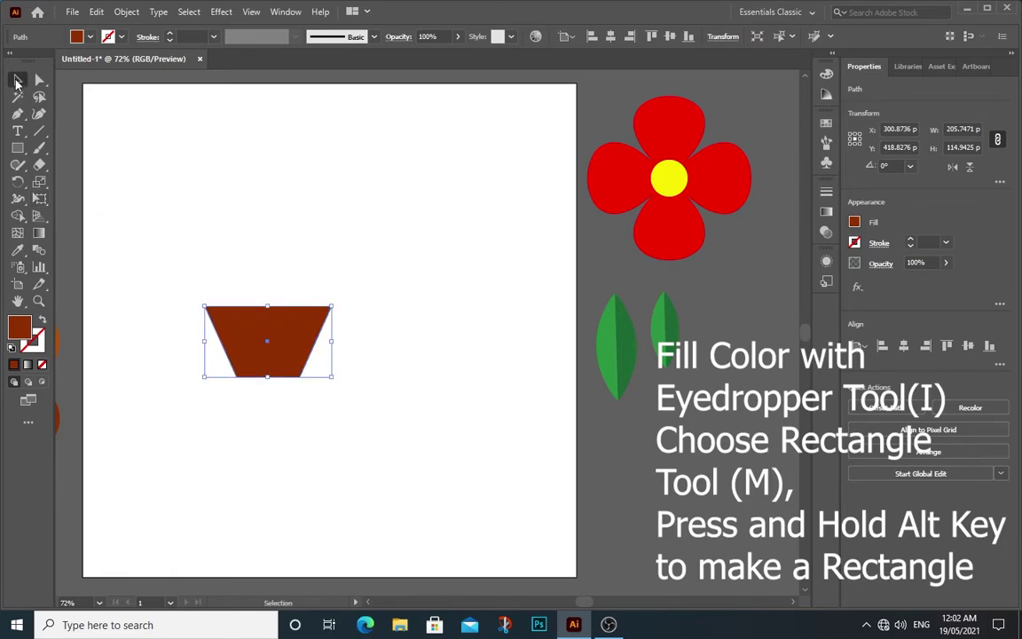
click(387, 313)
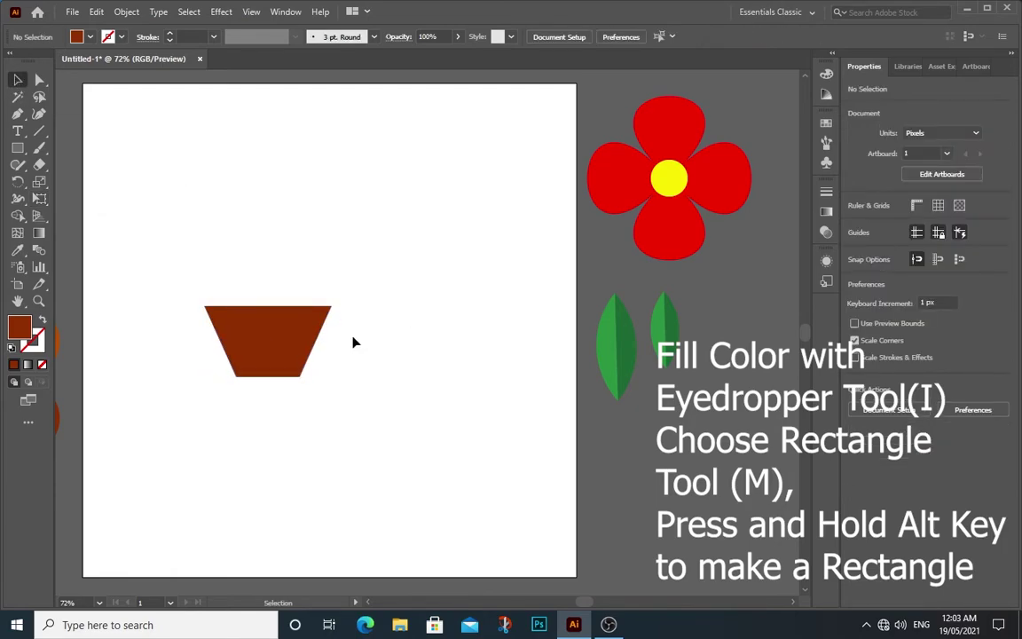
click(299, 323)
click(345, 254)
drag(141, 273, 208, 256)
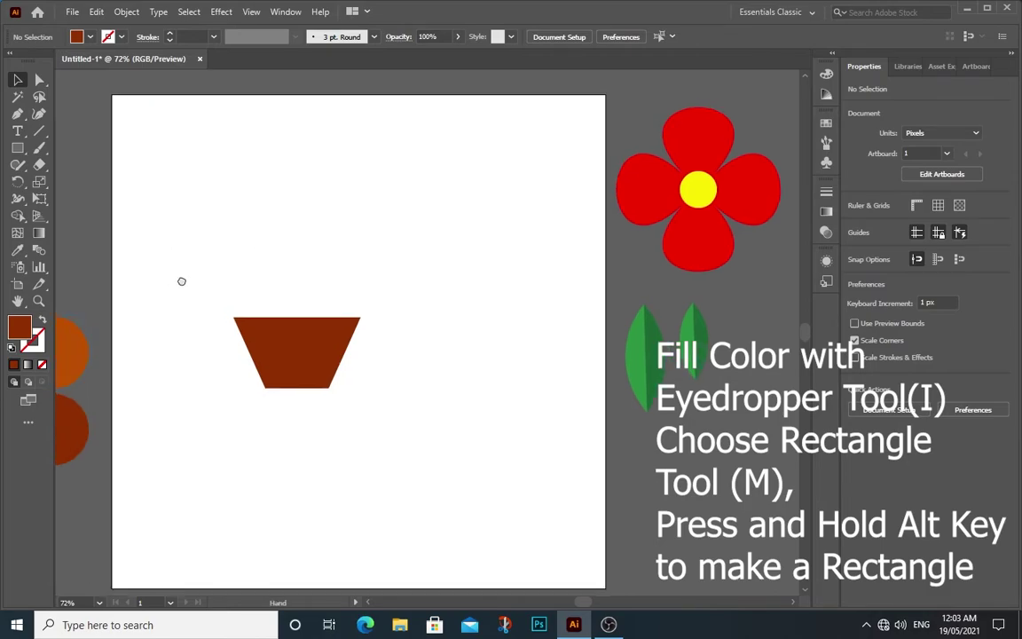
click(282, 317)
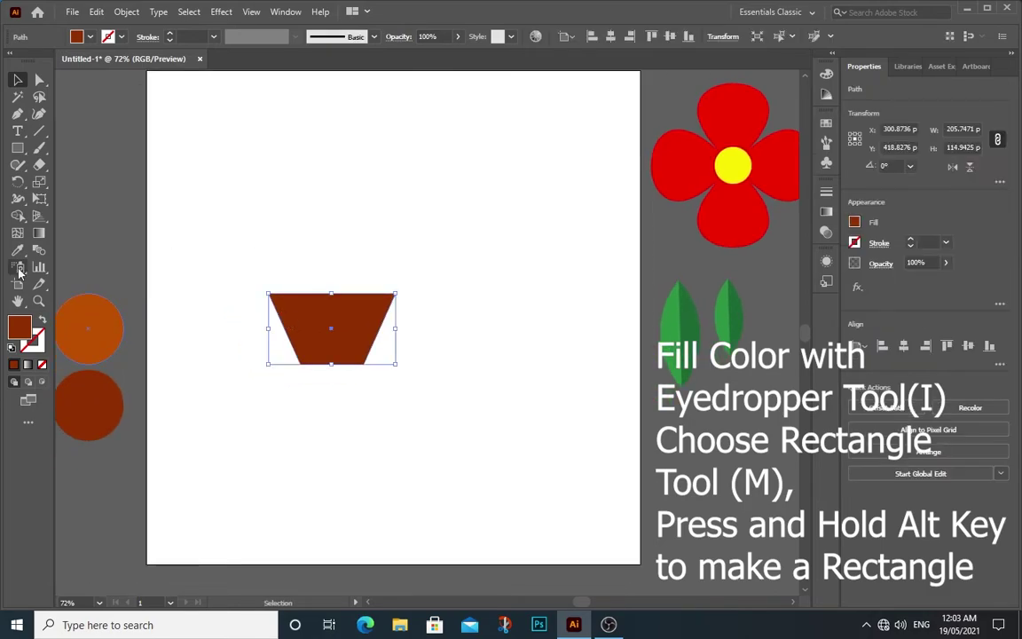
click(17, 249)
click(87, 302)
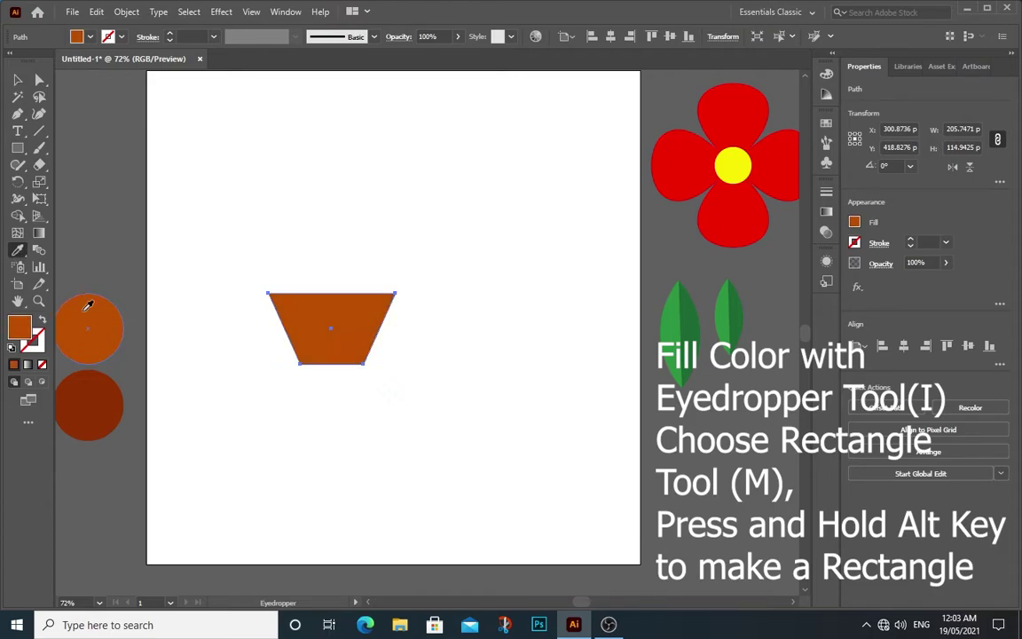
click(19, 81)
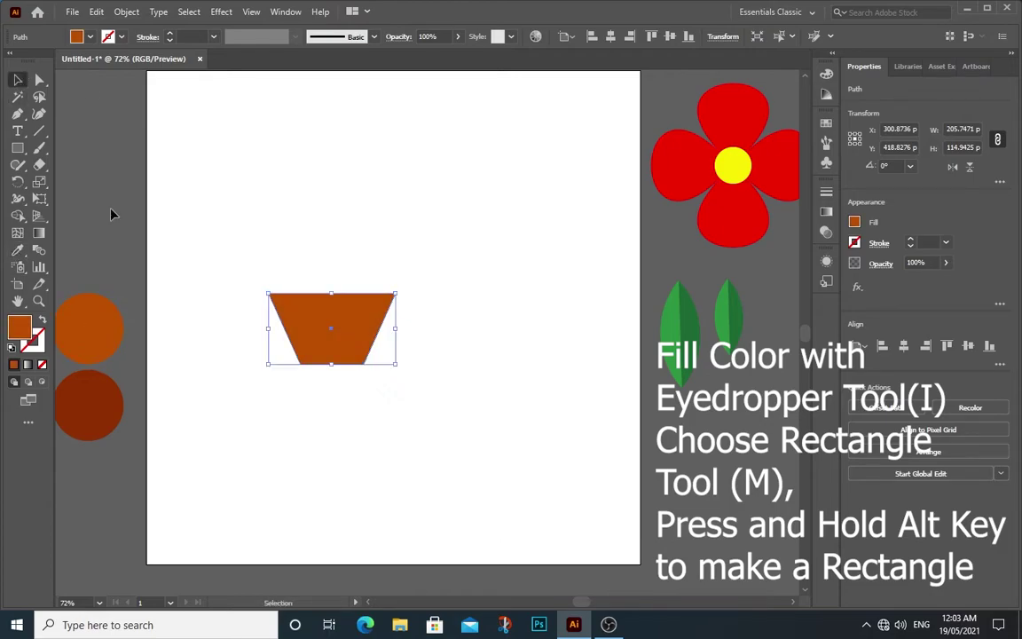
click(222, 258)
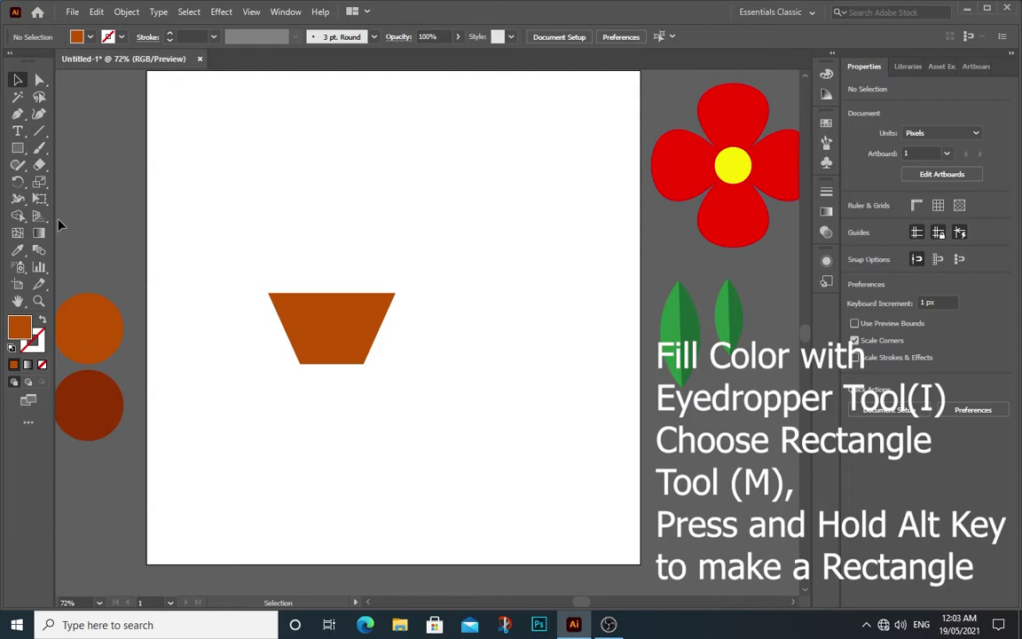
Draw a 231.03 × 34.48 px rim rectangle across the pot top, filled dark brown from the lower circle.
click(18, 152)
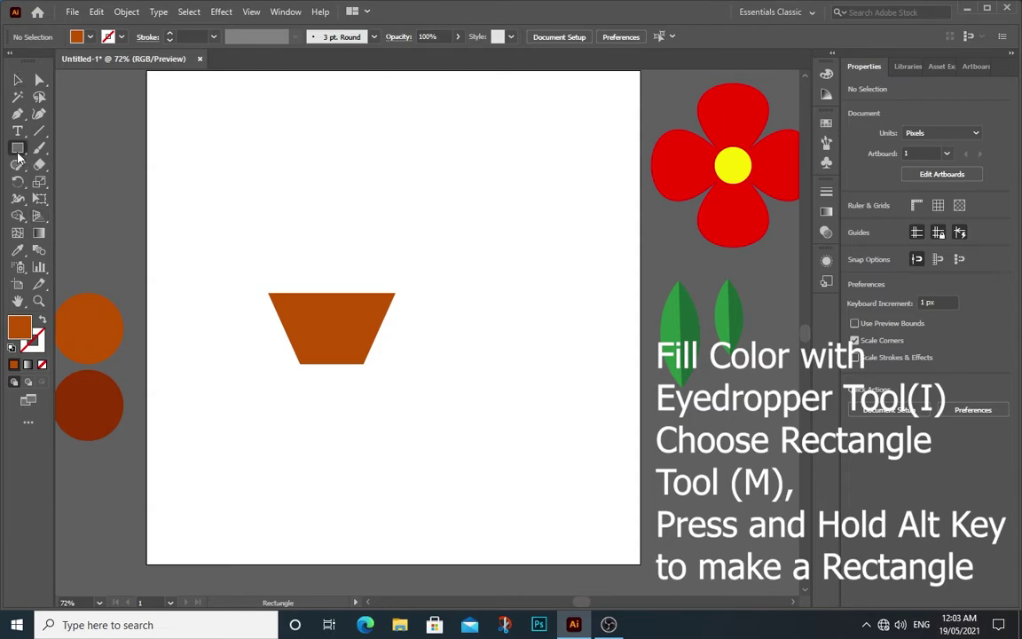
right_click(18, 152)
click(79, 151)
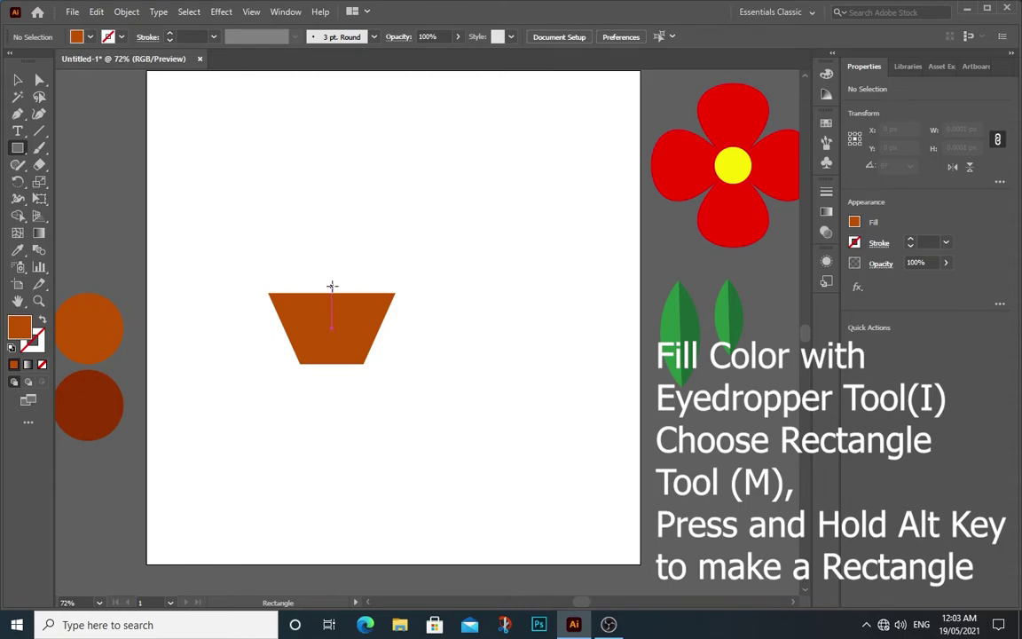
drag(331, 285, 403, 275)
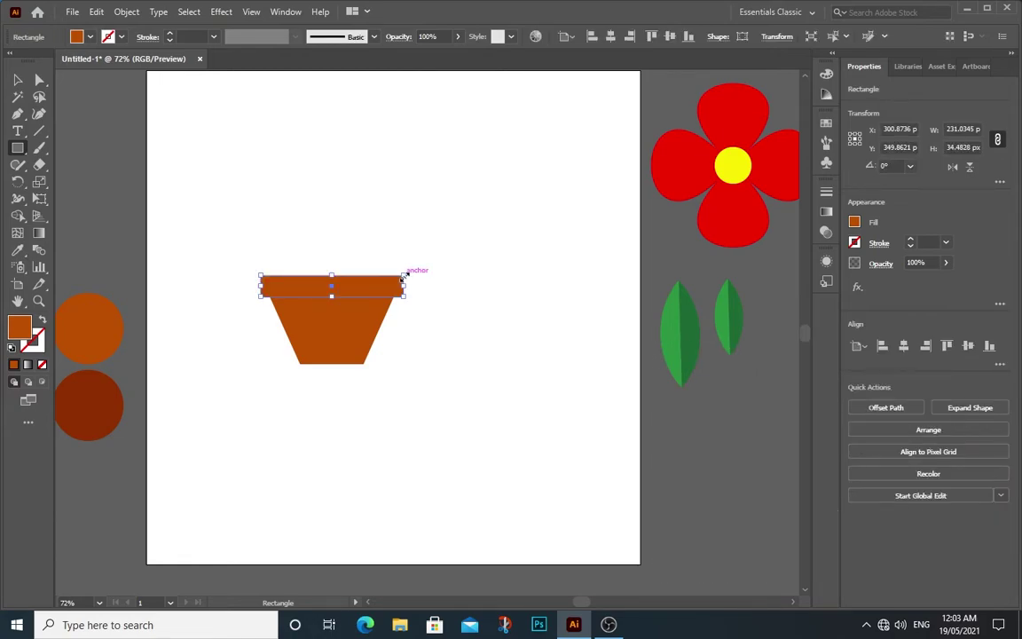
click(18, 250)
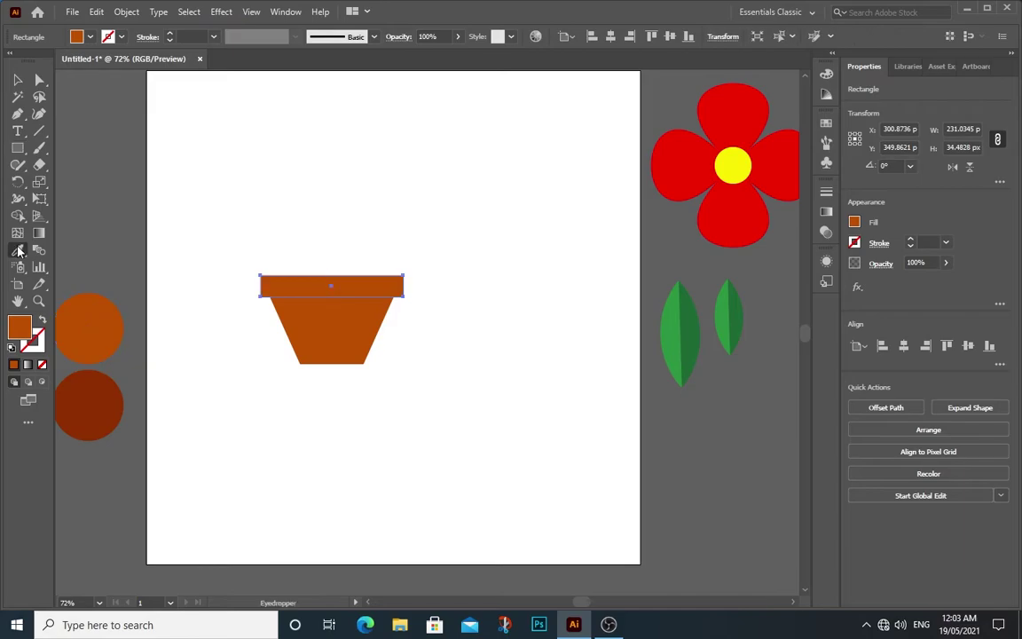
click(117, 389)
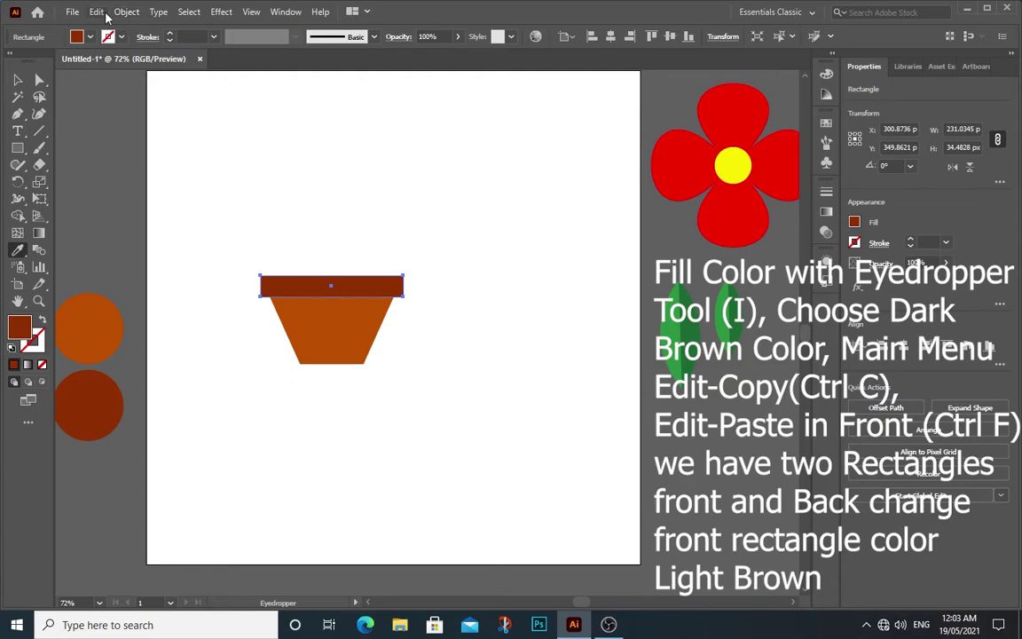
click(97, 12)
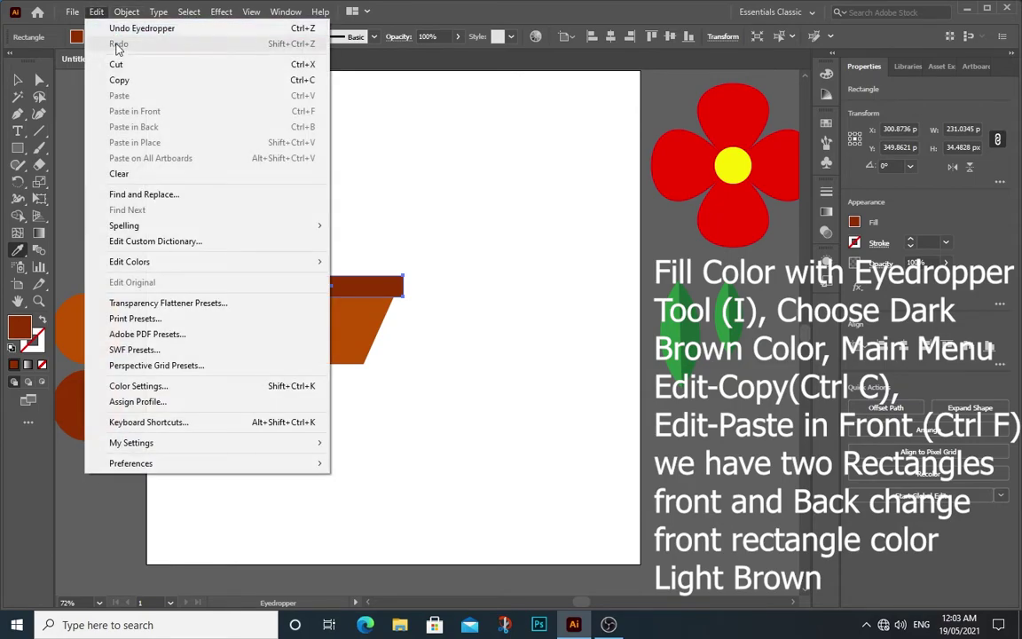
Paste a copy of the rim in front, fill it light brown, and nudge it up four times.
click(121, 80)
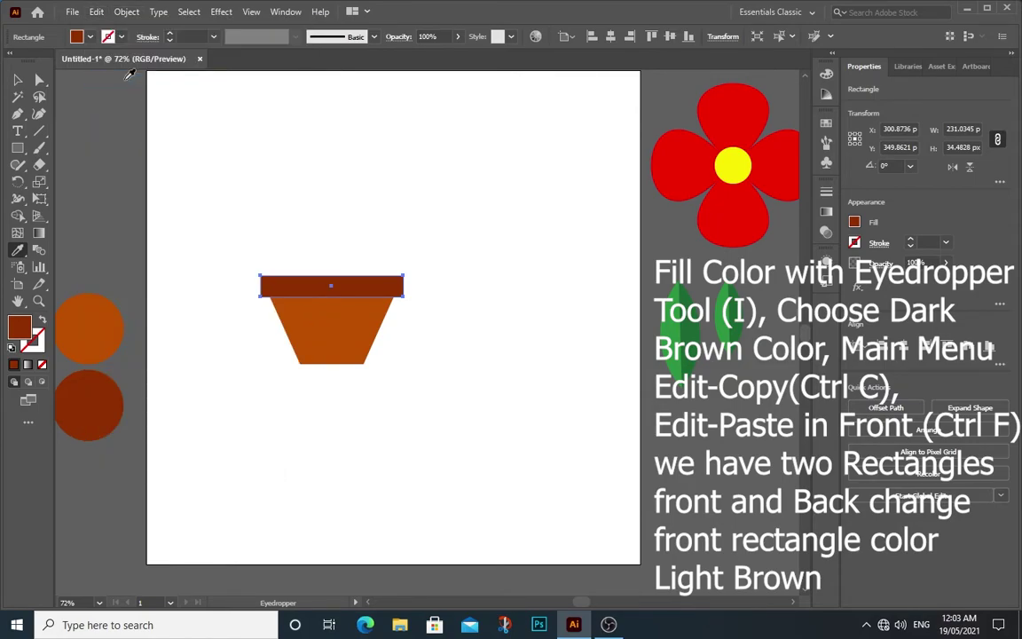
click(97, 12)
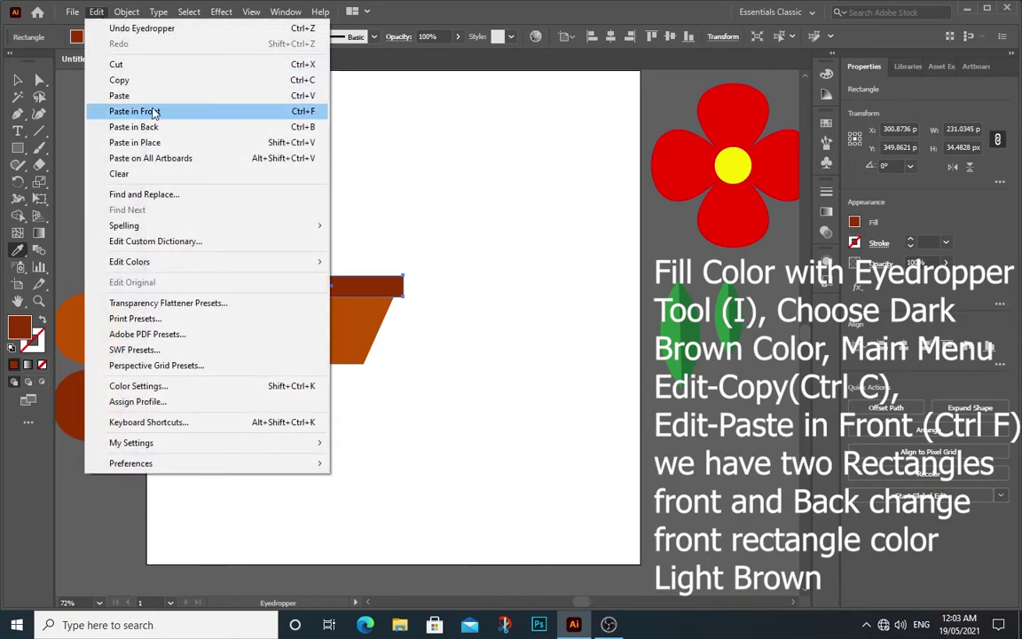
click(153, 113)
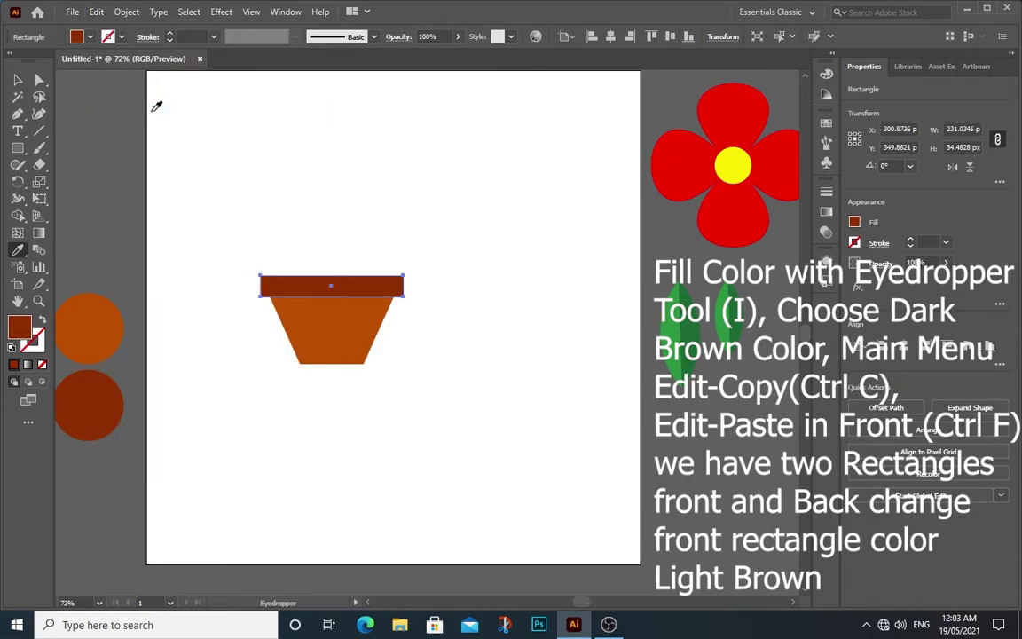
click(103, 306)
key(Up)
key(Up)
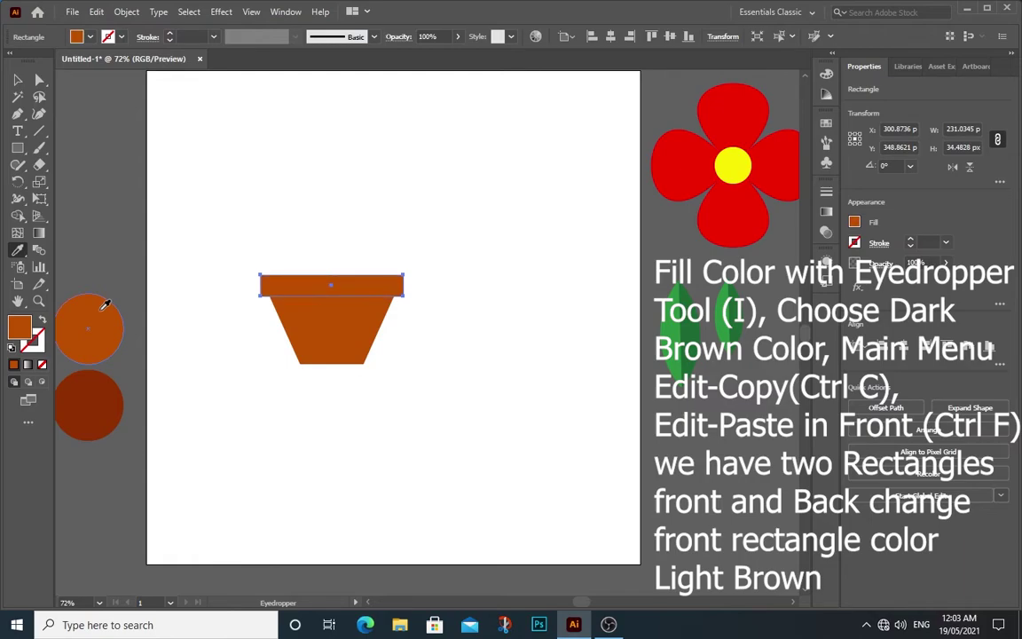
key(Up)
key(Up)
key(Up)
key(Up)
key(Up)
key(Up)
key(Up)
key(Up)
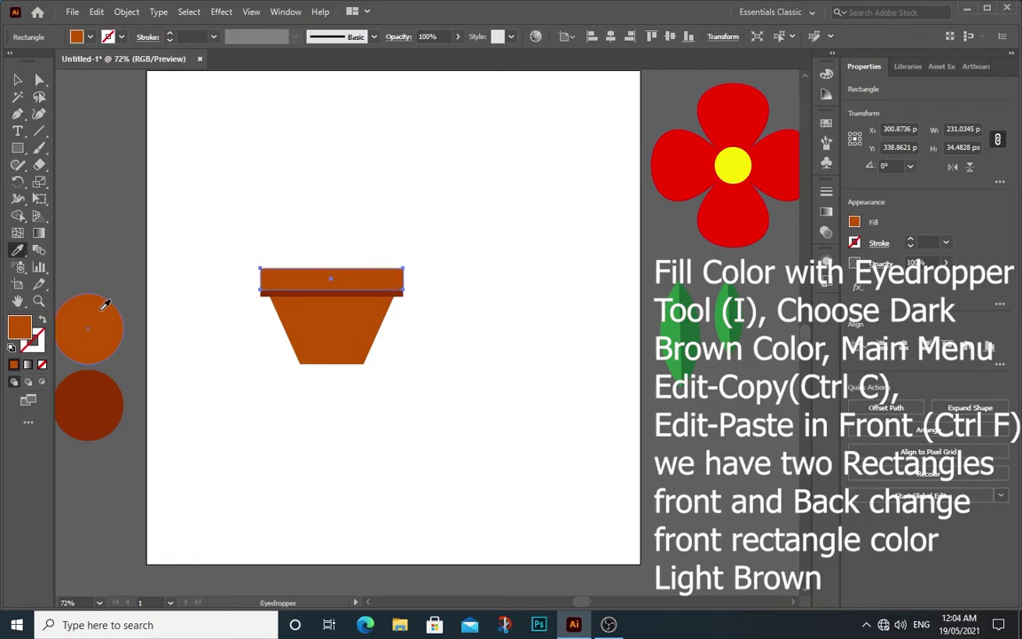
key(Up)
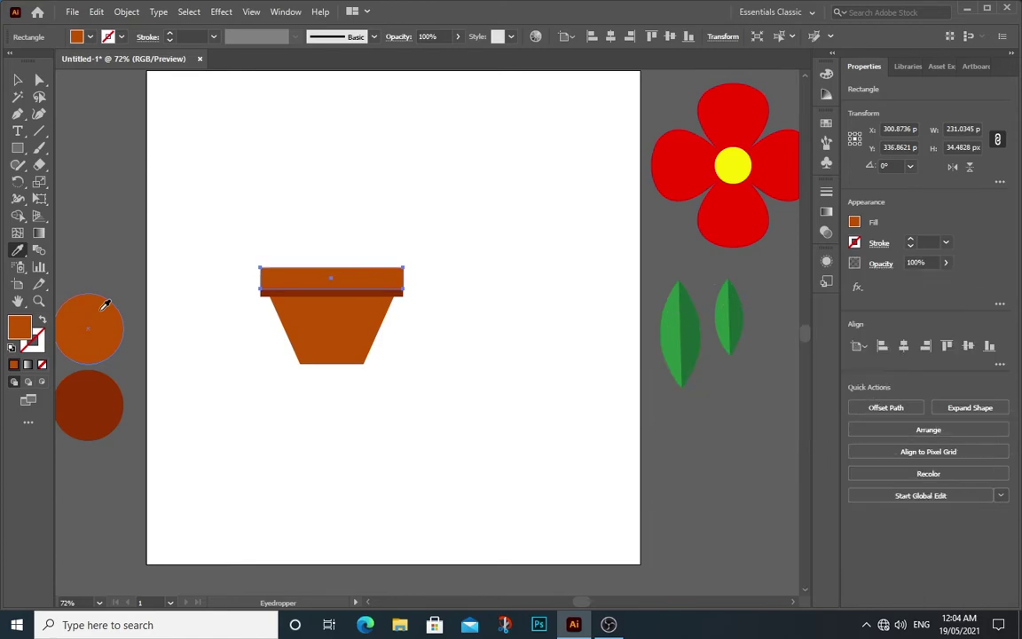
key(Up)
click(17, 79)
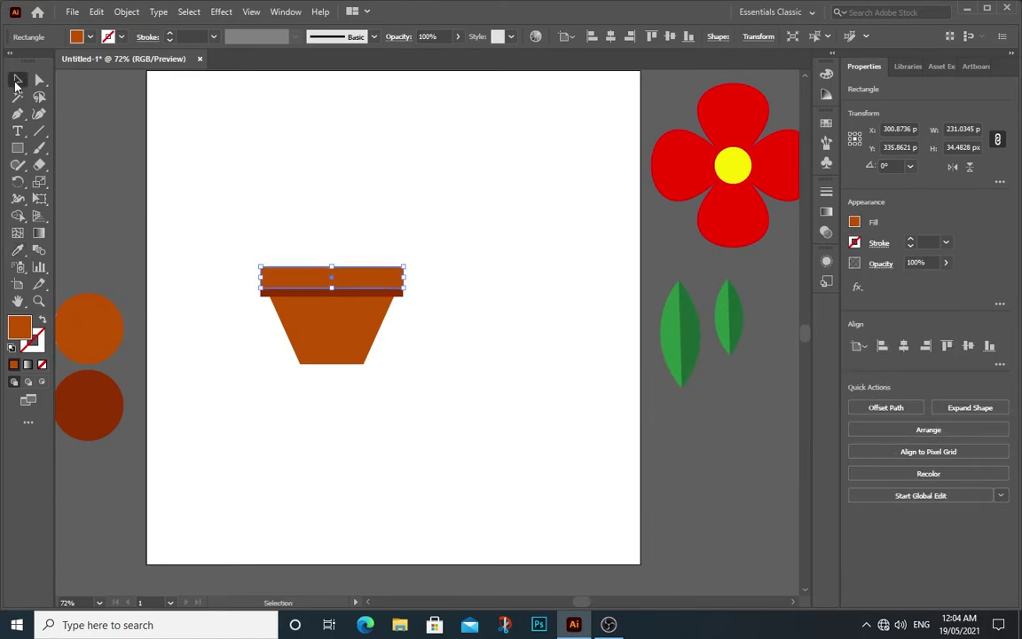
click(475, 459)
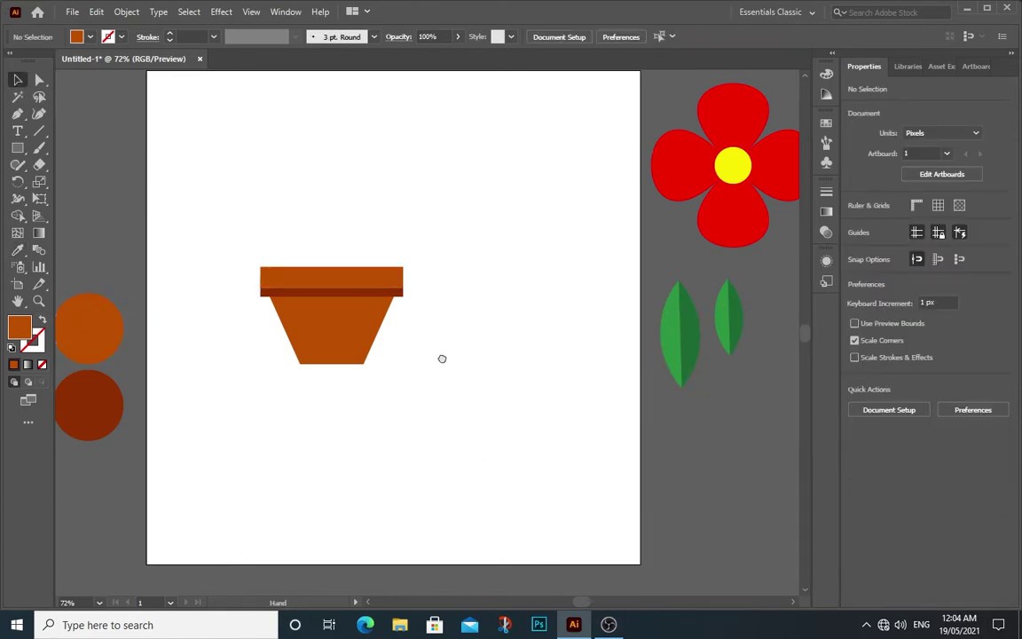
Select all the pot pieces and group them into one object.
mouse_move(440, 357)
mouse_down()
mouse_move(437, 468)
mouse_move(403, 400)
mouse_move(406, 378)
mouse_move(392, 383)
mouse_up()
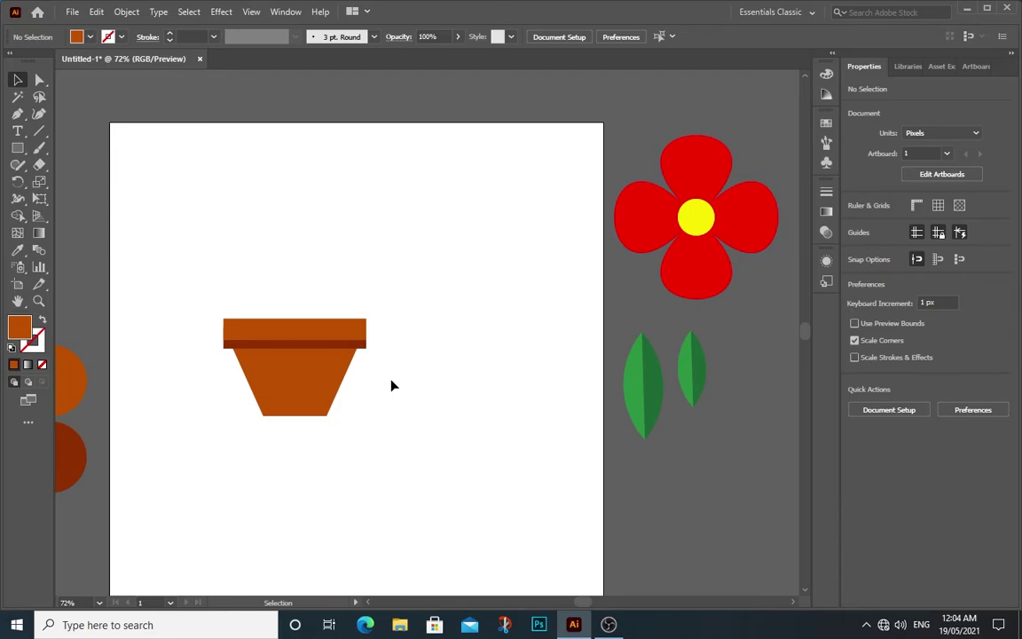
click(18, 80)
drag(199, 299, 413, 457)
right_click(315, 336)
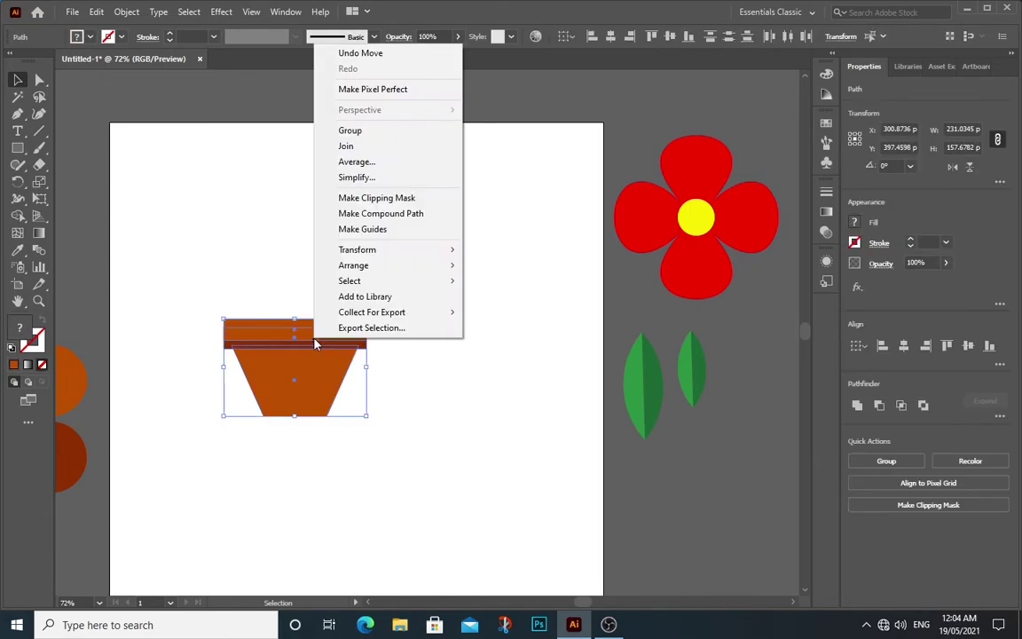
click(360, 130)
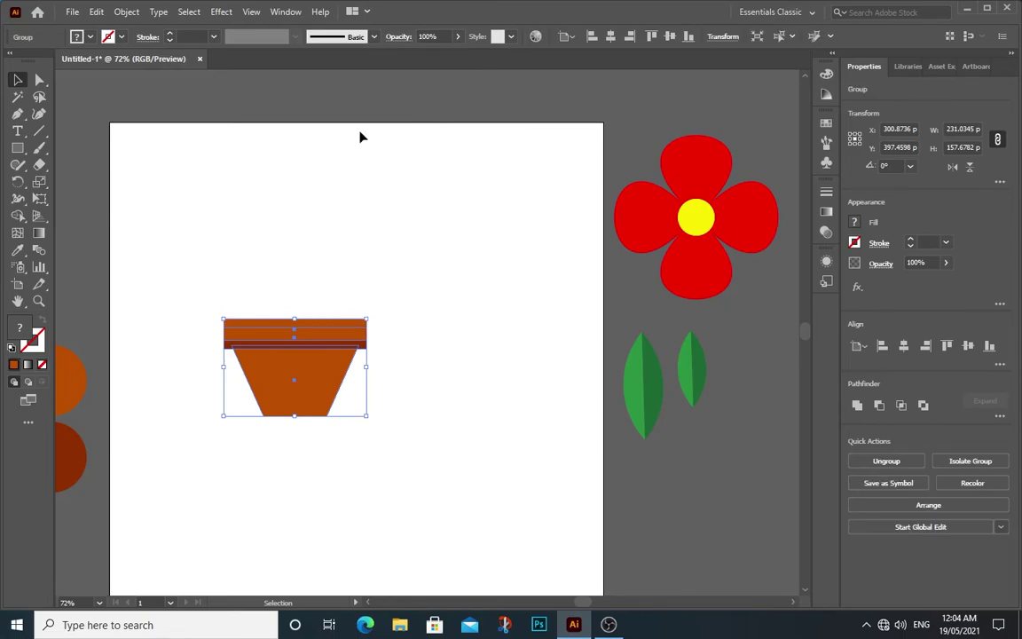
click(397, 196)
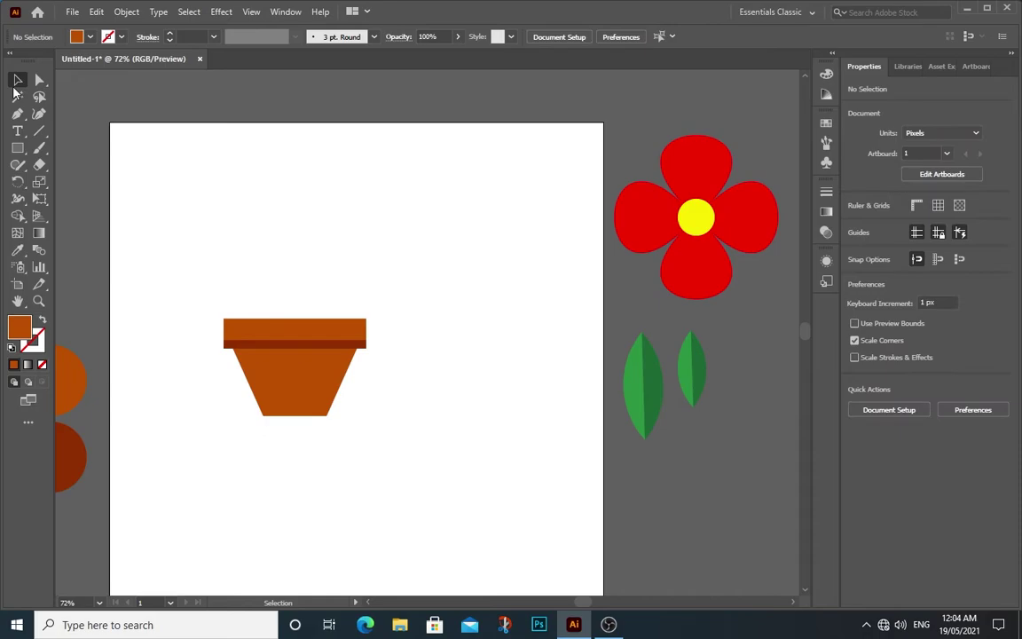
Draw a tall thin stem rectangle from the rim, centre it on the pot, and fill it green.
click(17, 151)
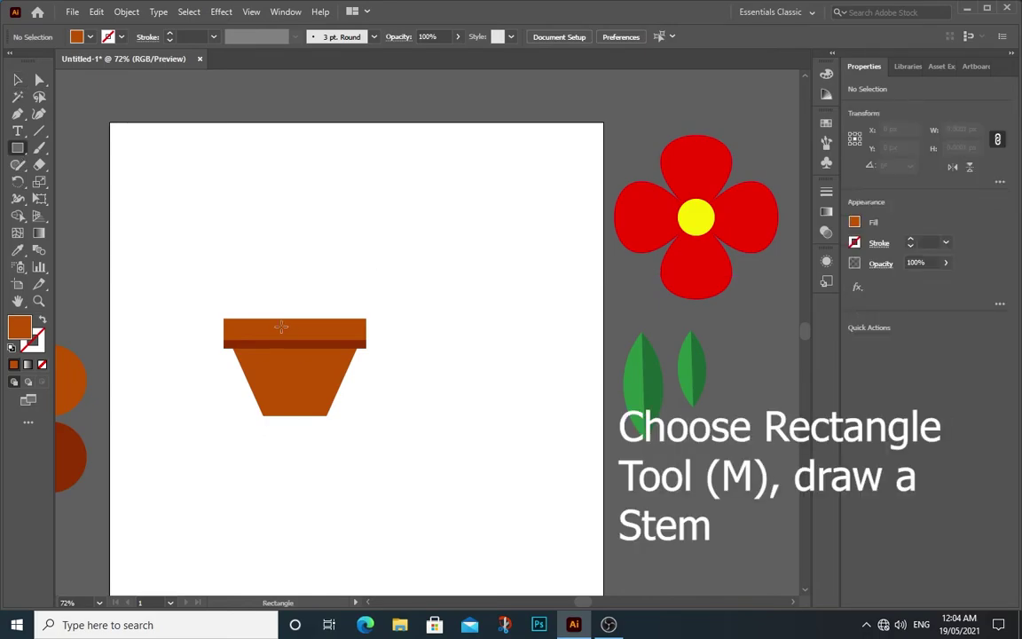
mouse_move(286, 324)
mouse_down()
mouse_move(312, 252)
mouse_move(297, 187)
mouse_up()
key(shift+Right)
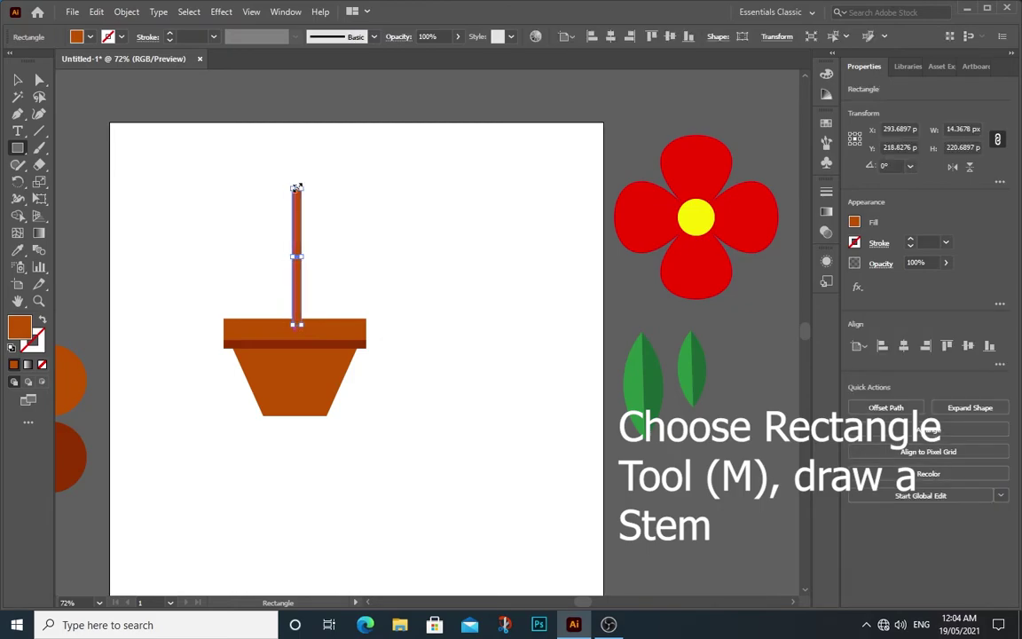
key(Left)
key(Left)
key(Left)
key(Left)
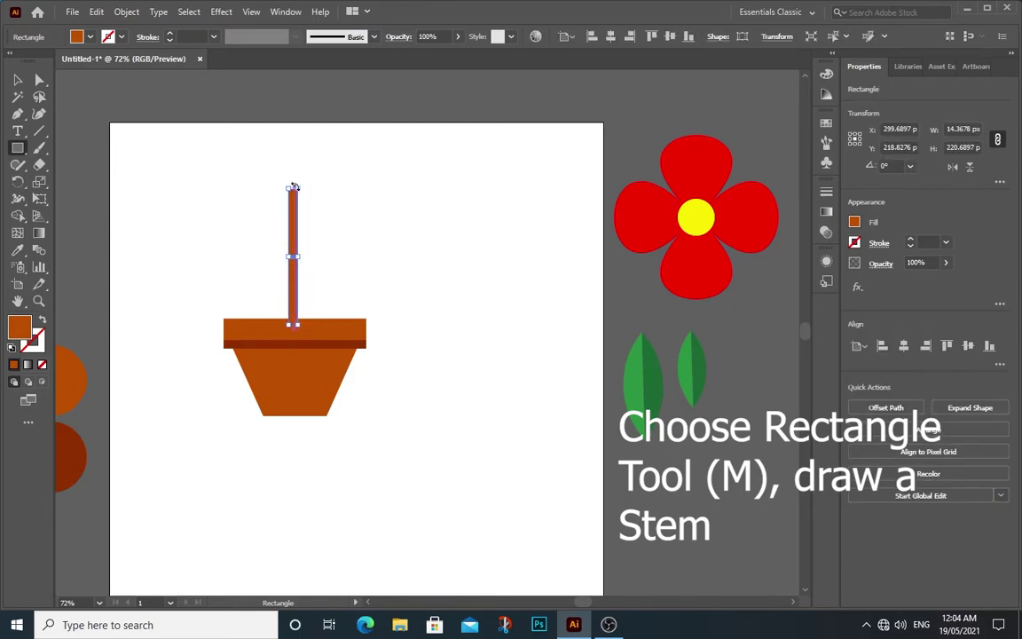
key(Right)
key(Right)
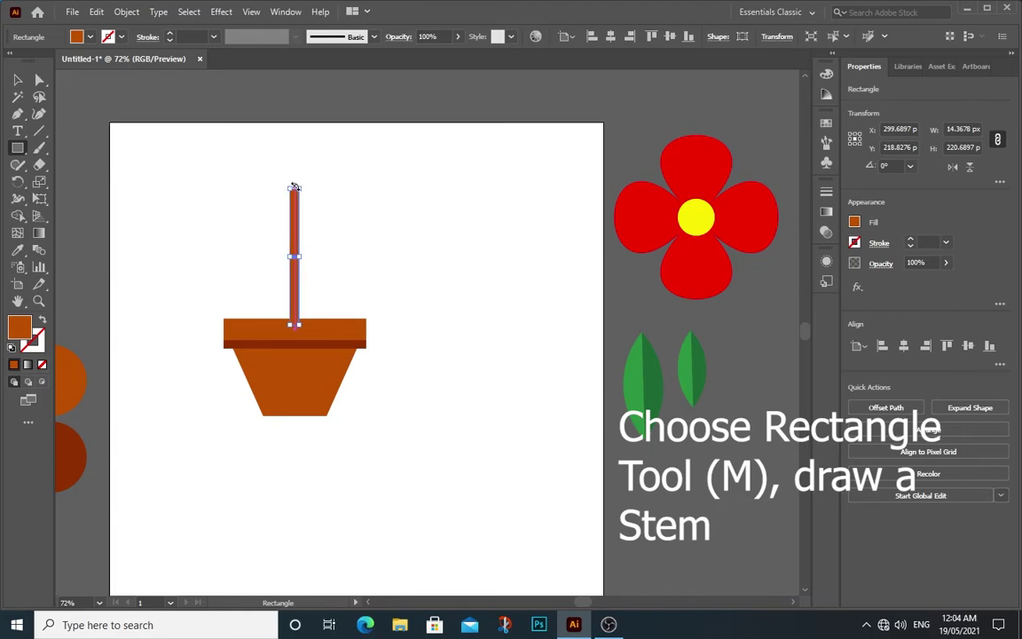
click(90, 36)
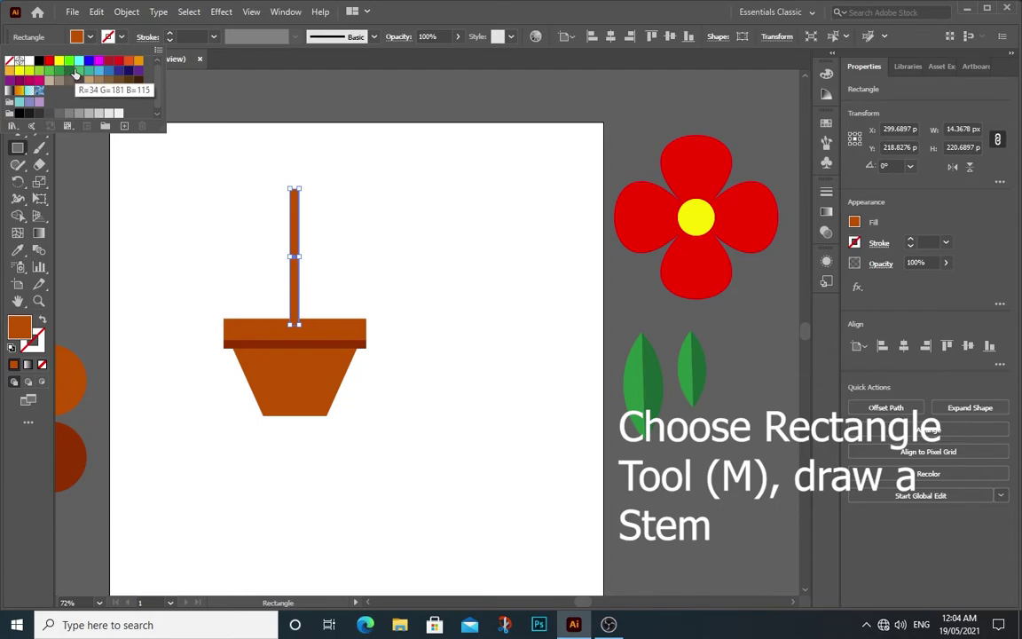
click(72, 71)
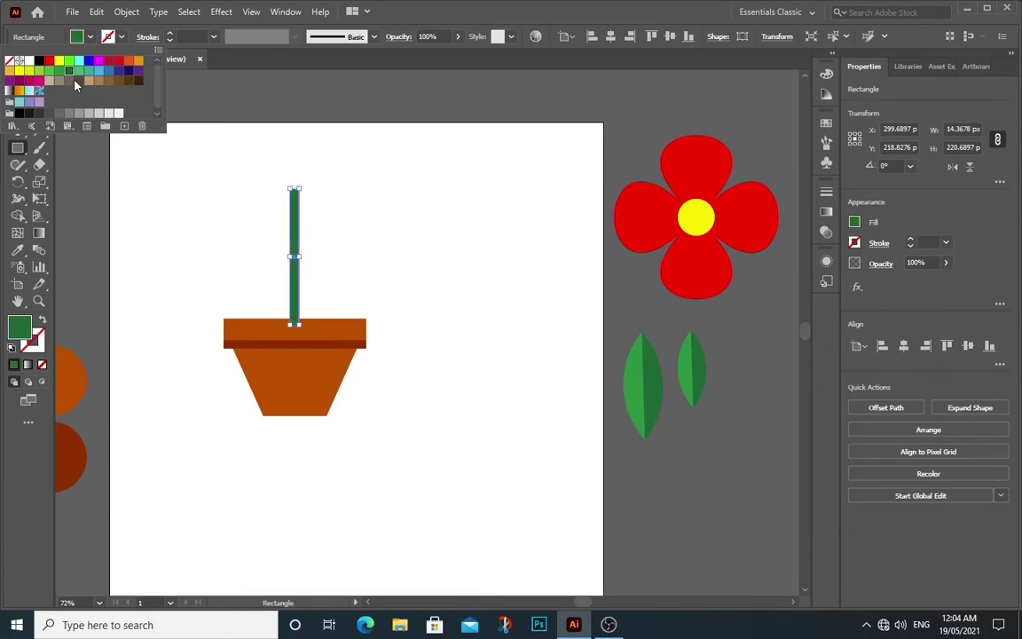
click(70, 156)
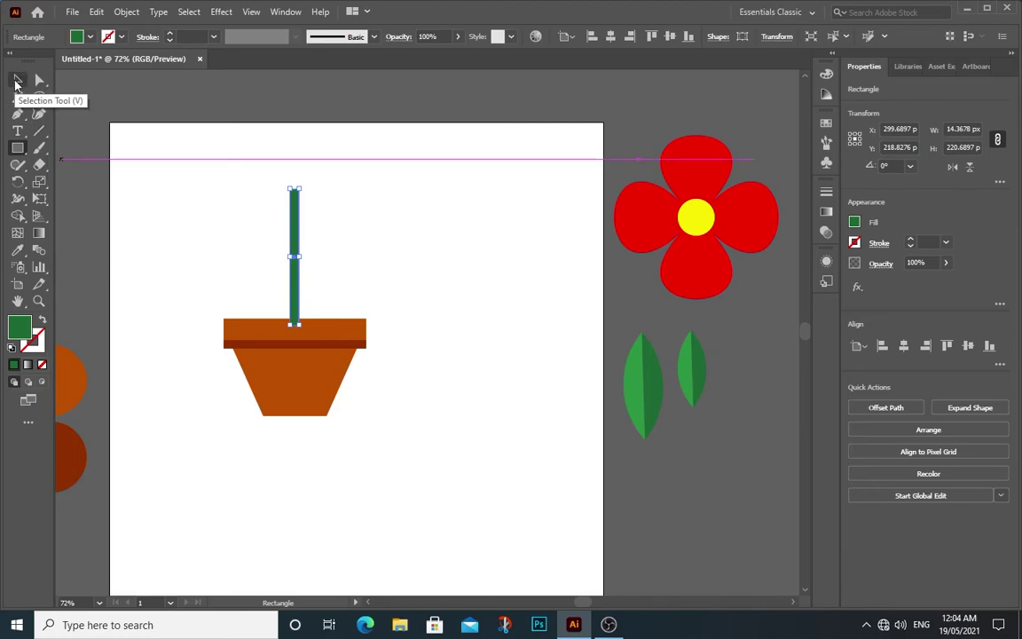
Move the pot and stem lower together, then place the red flower on the stem top.
click(17, 80)
click(233, 312)
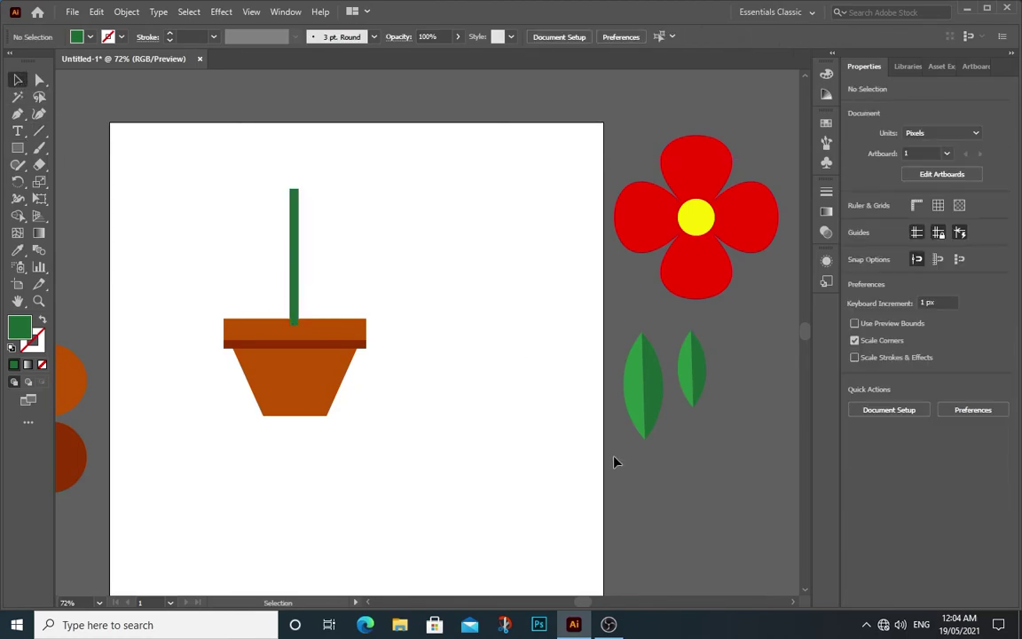
drag(435, 340, 431, 371)
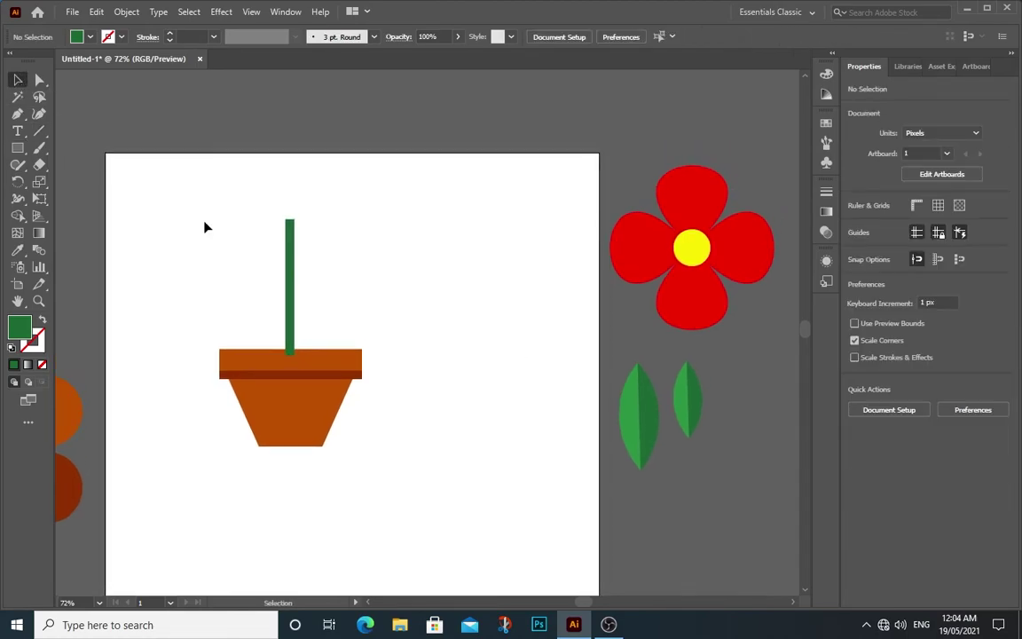
drag(171, 197, 411, 487)
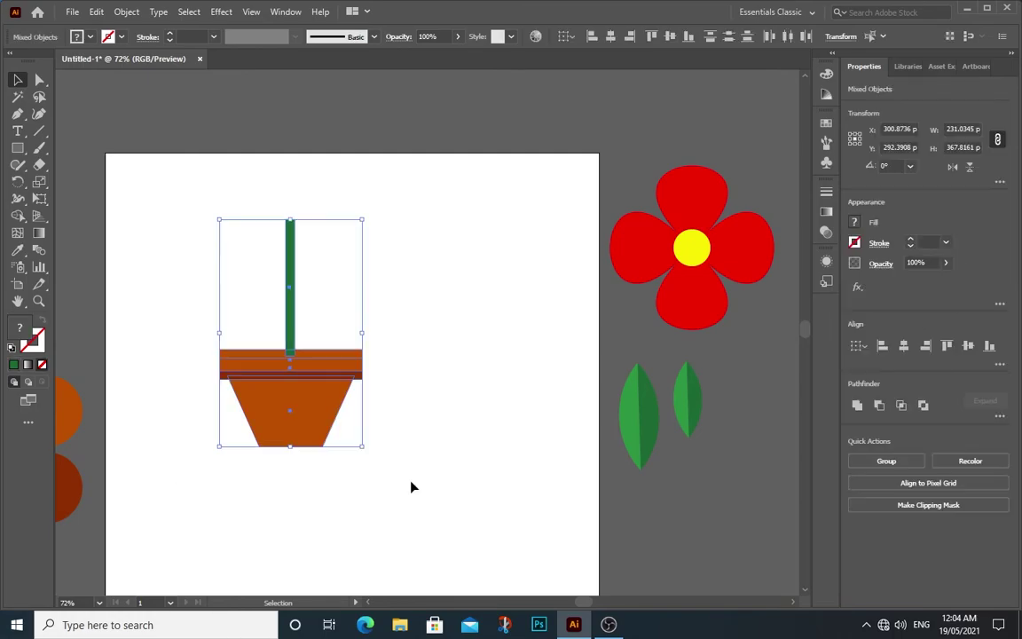
key(shift+Down)
key(shift+Down)
key(shift+Down)
key(shift+Down)
key(shift+Down)
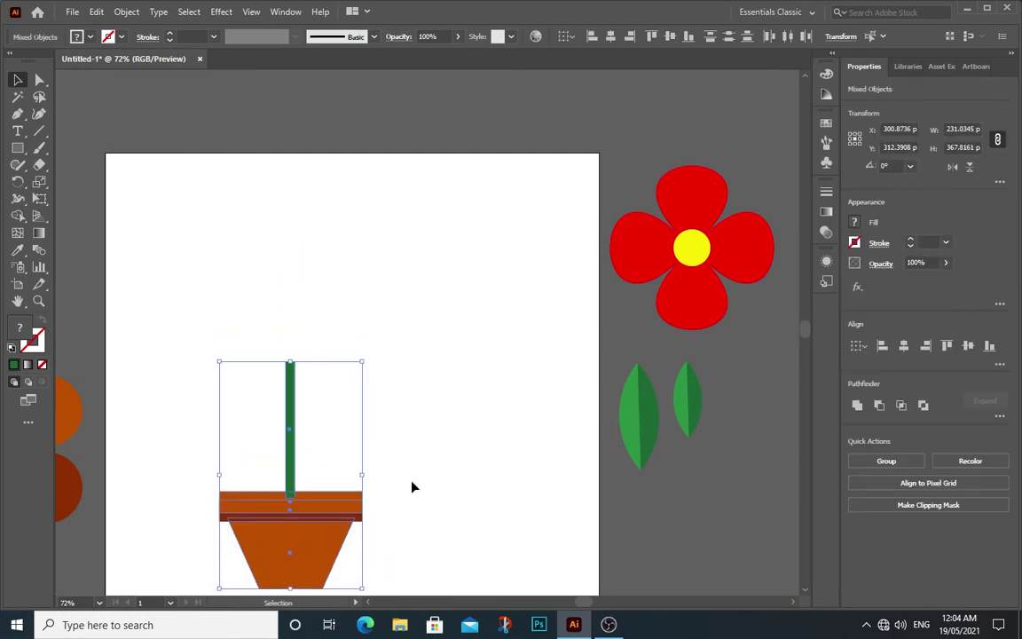
scroll(559, 525, down, 3)
scroll(481, 399, up, 1)
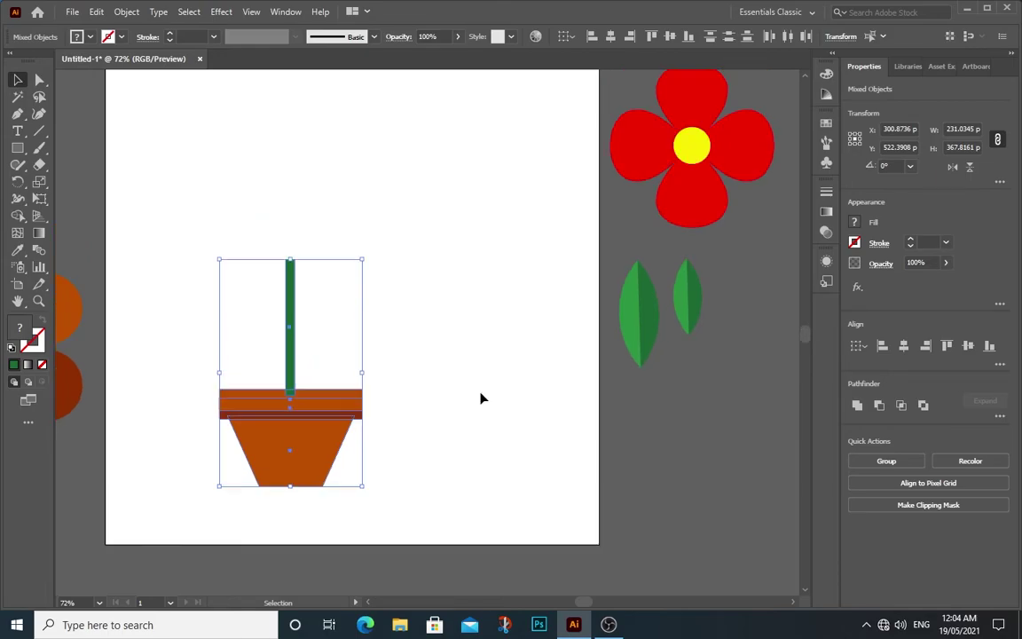
scroll(481, 398, up, 1)
click(469, 222)
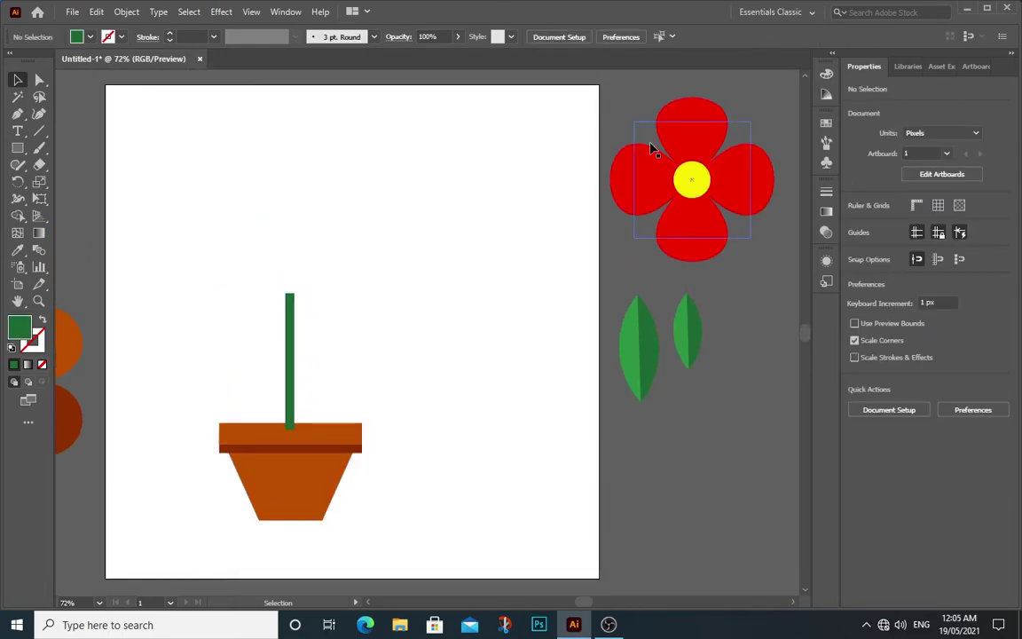
mouse_move(650, 149)
mouse_down()
mouse_move(278, 195)
mouse_move(278, 208)
mouse_up()
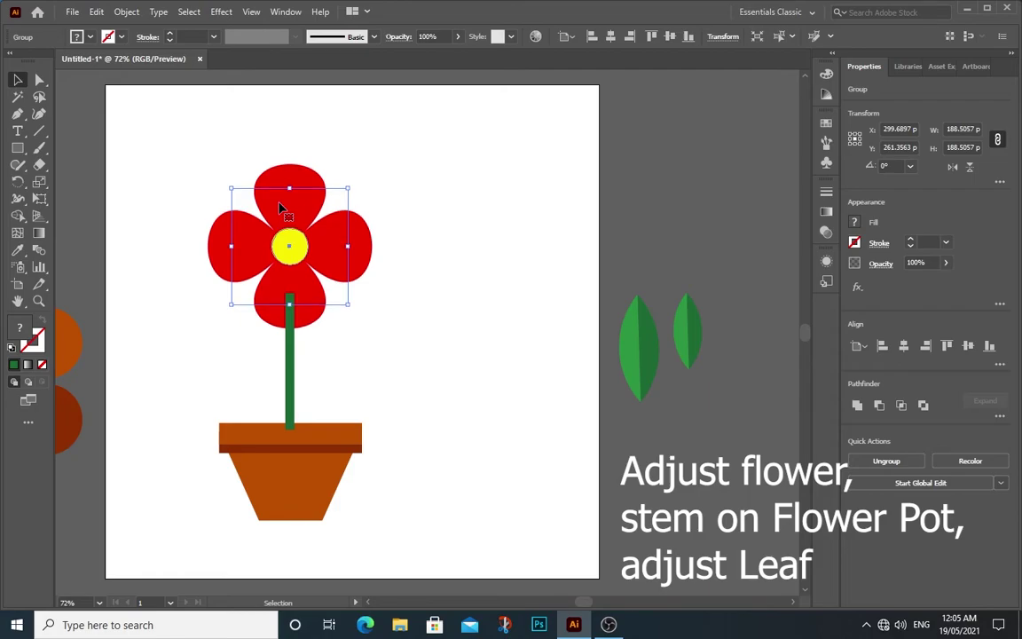
Bring the red flower in front of the stem.
right_click(280, 208)
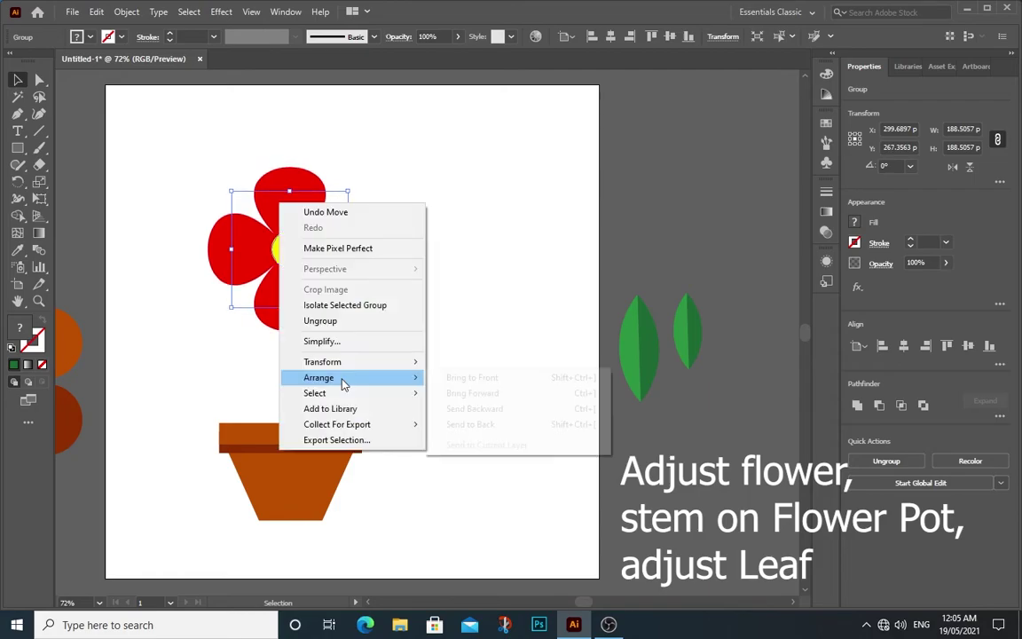
mouse_move(319, 377)
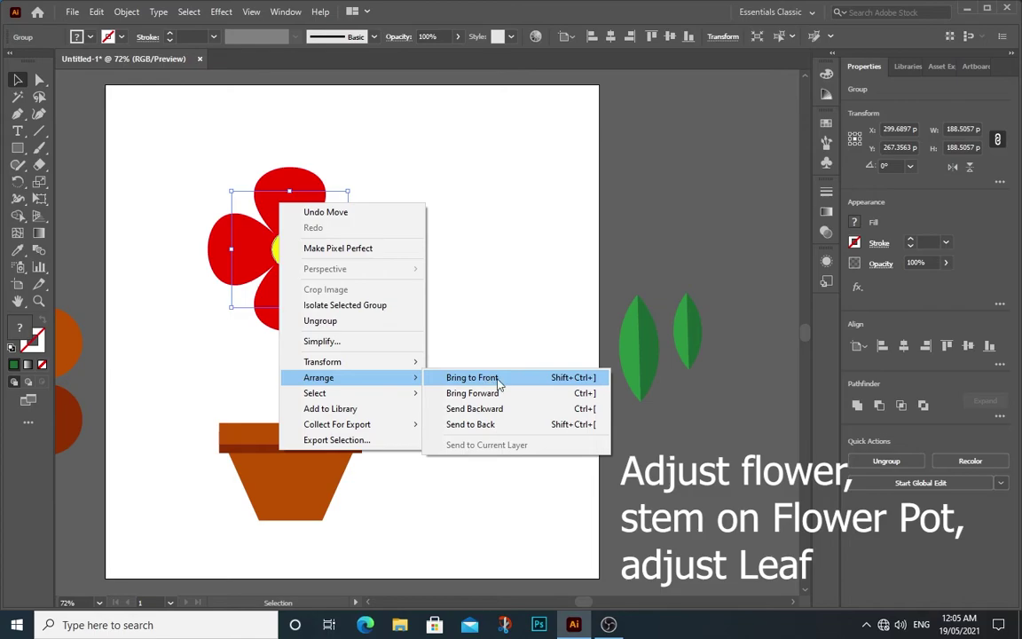
click(500, 379)
click(482, 349)
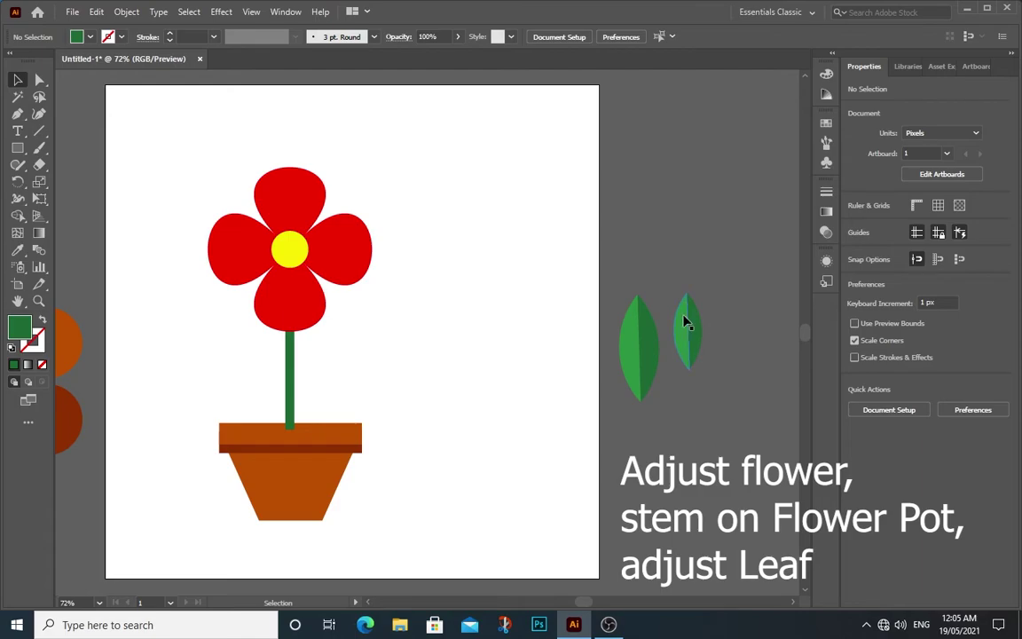
Rotate the small leaf to 135° and place it against the stem's right side.
drag(684, 322, 441, 323)
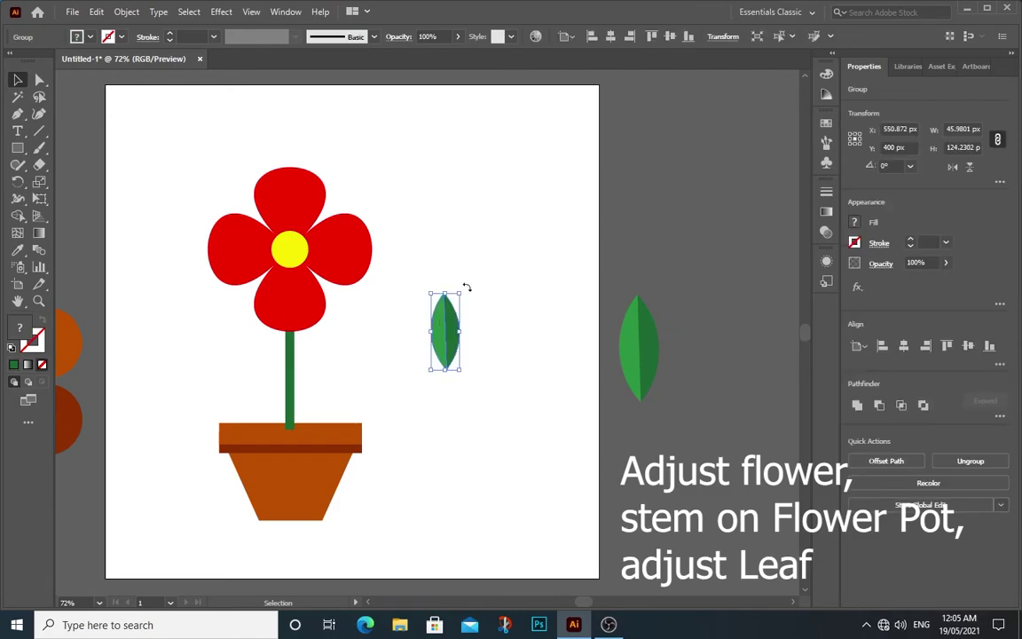
drag(467, 288, 433, 281)
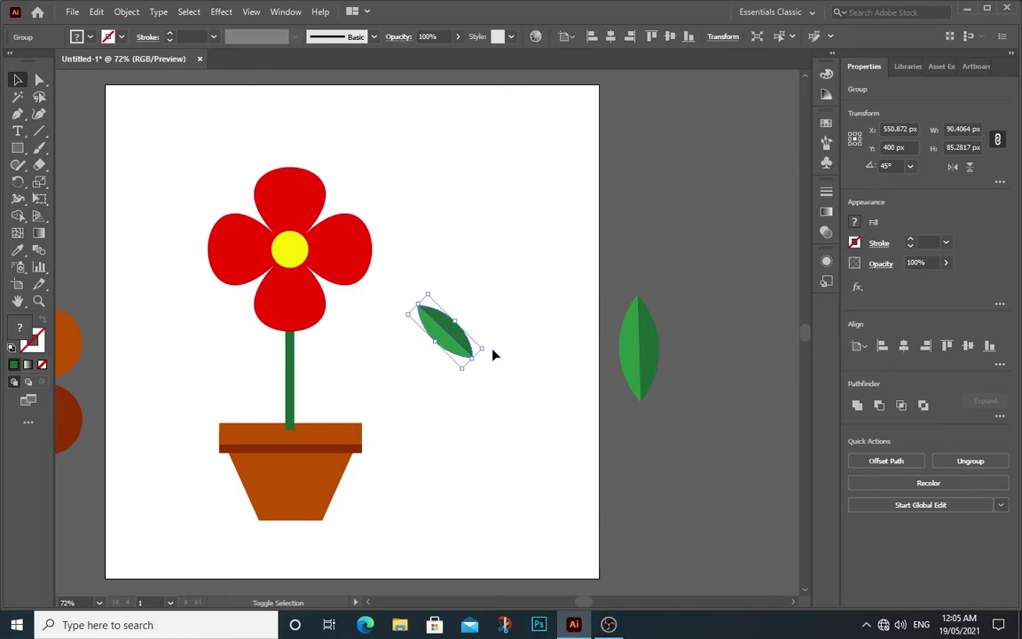
drag(495, 355, 486, 300)
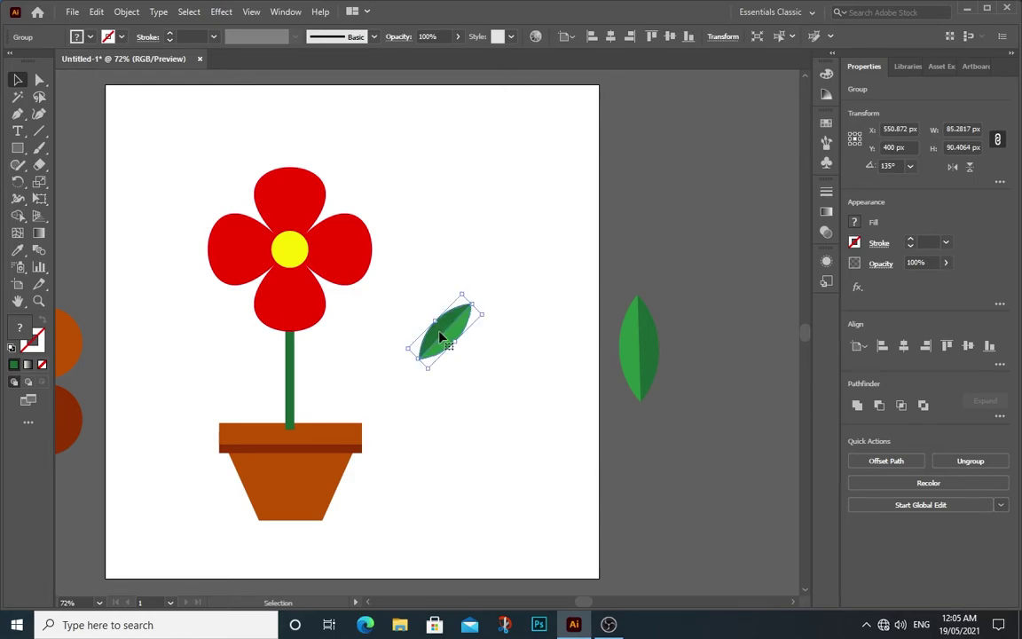
drag(440, 338, 319, 362)
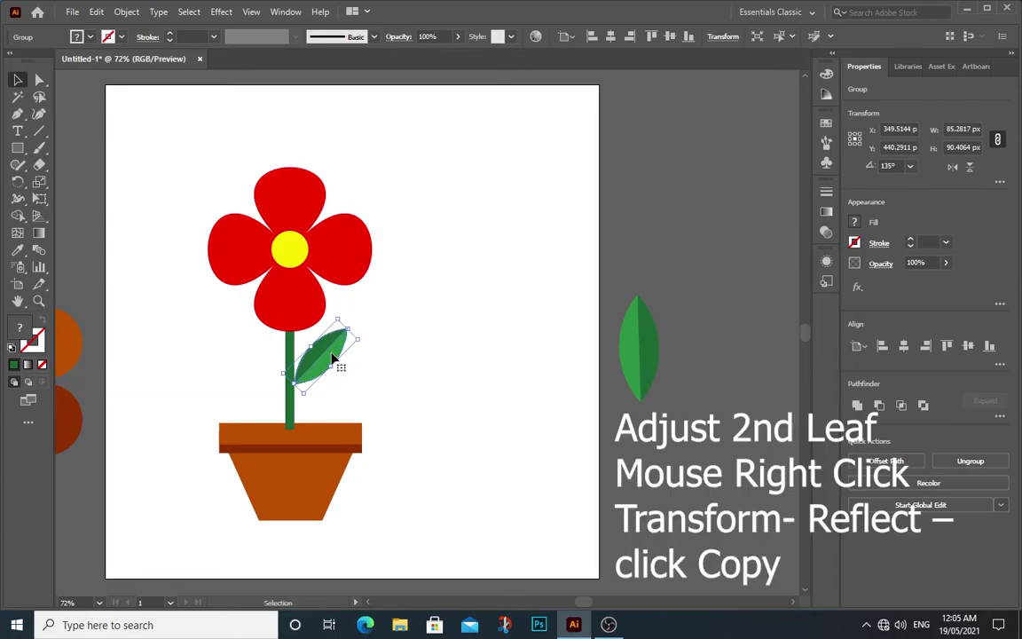
key(shift+Down)
key(shift+Down)
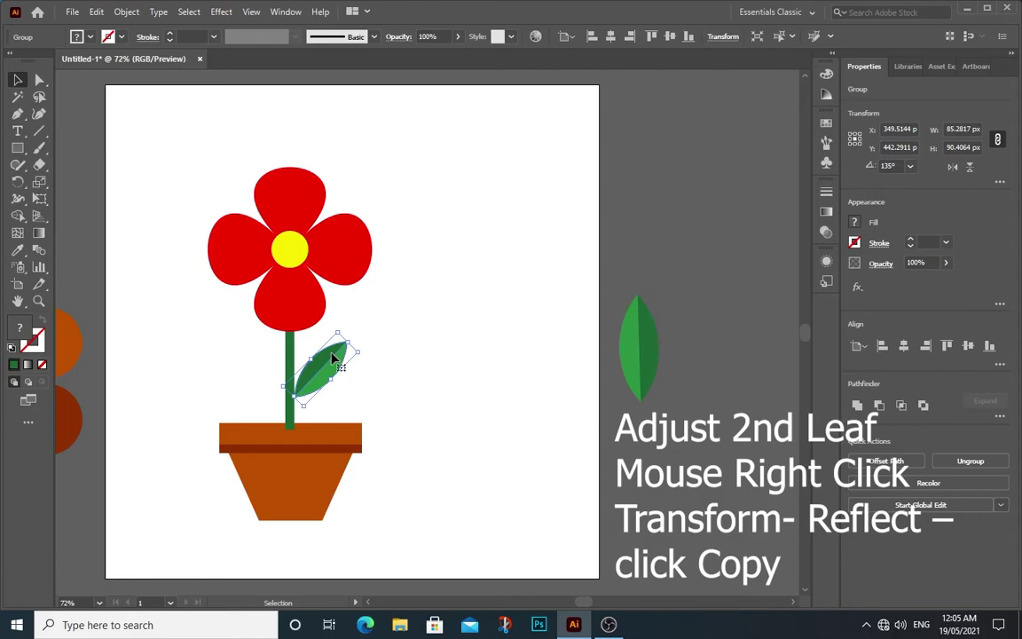
click(363, 405)
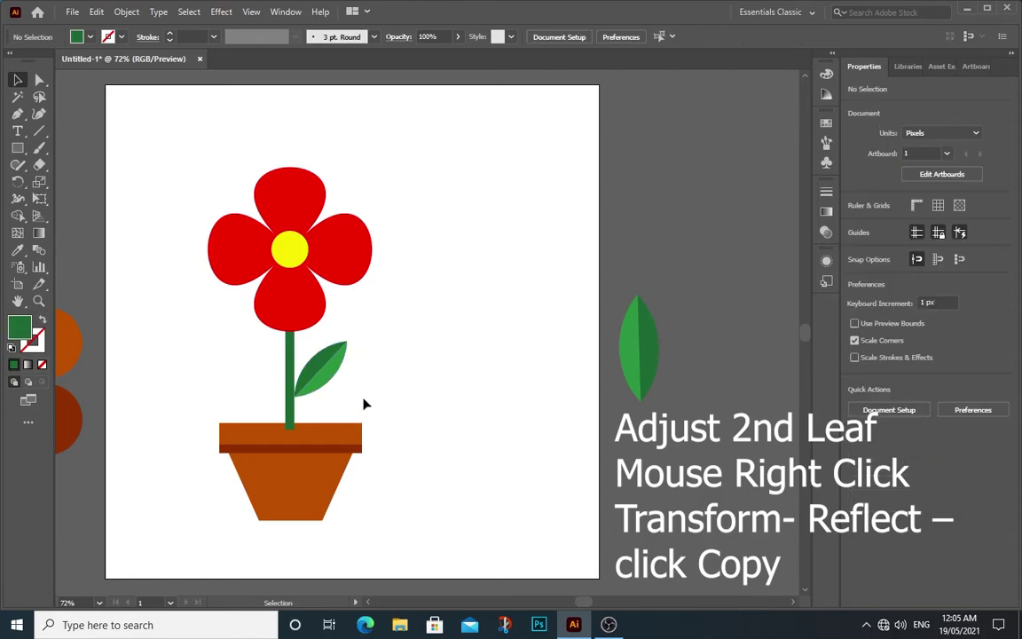
Reflect a vertical copy of the leaf and nudge it onto the stem's left side.
right_click(328, 372)
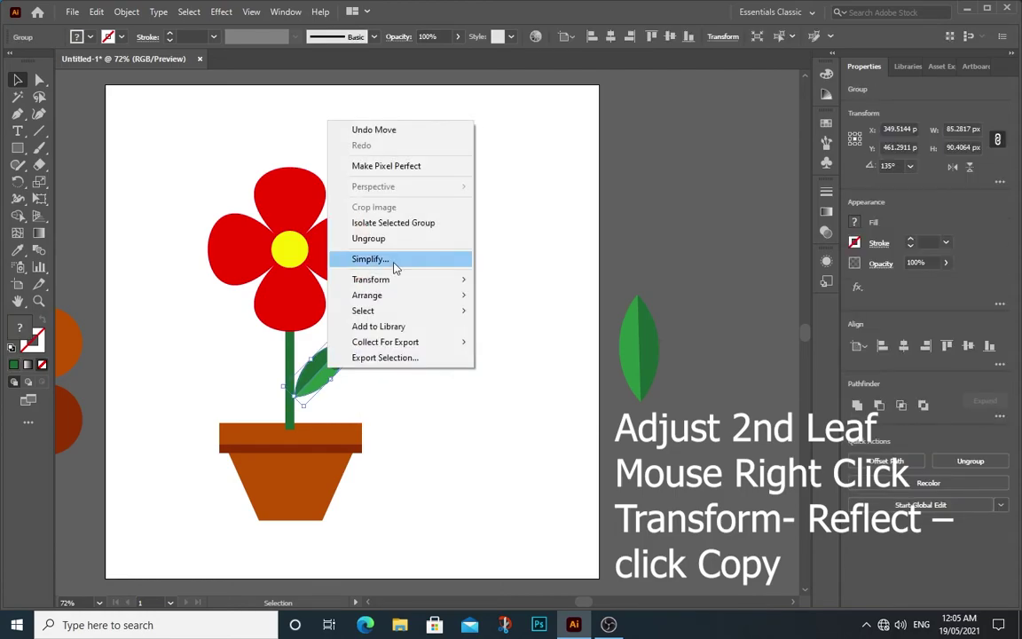
mouse_move(371, 280)
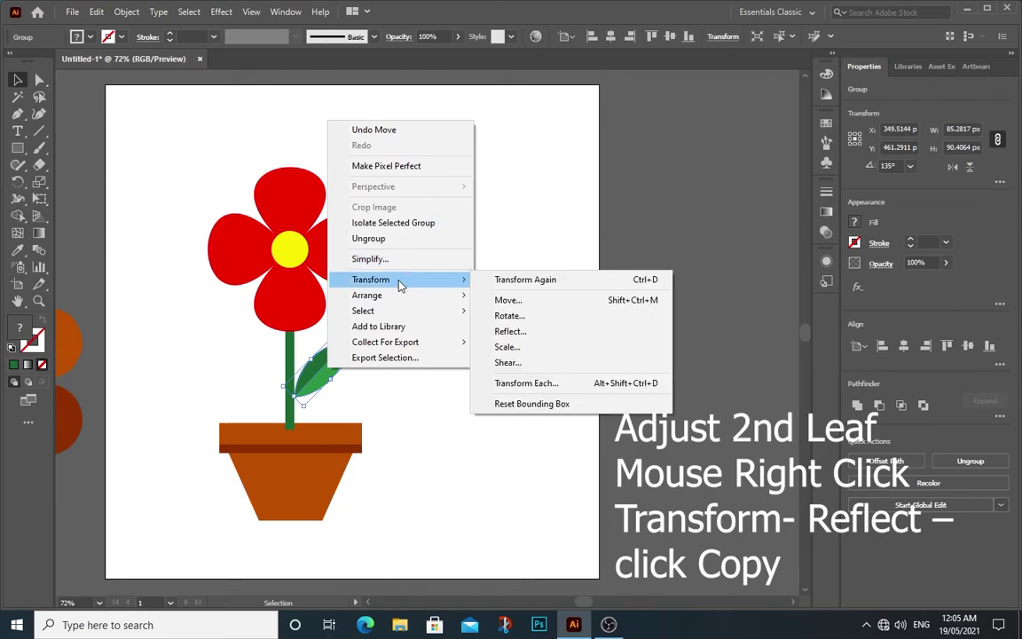
click(524, 332)
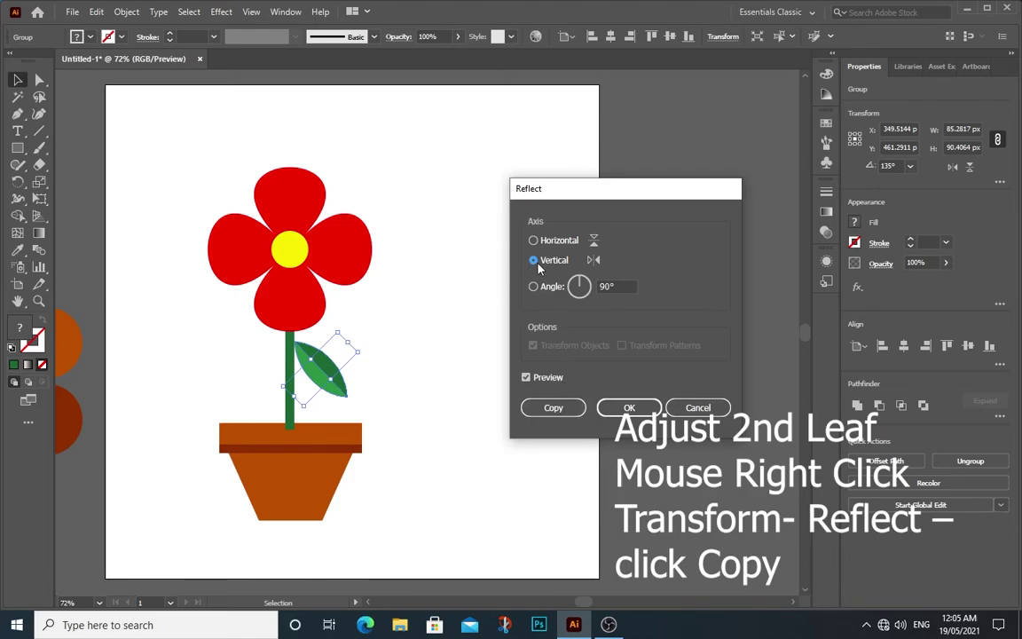
click(557, 409)
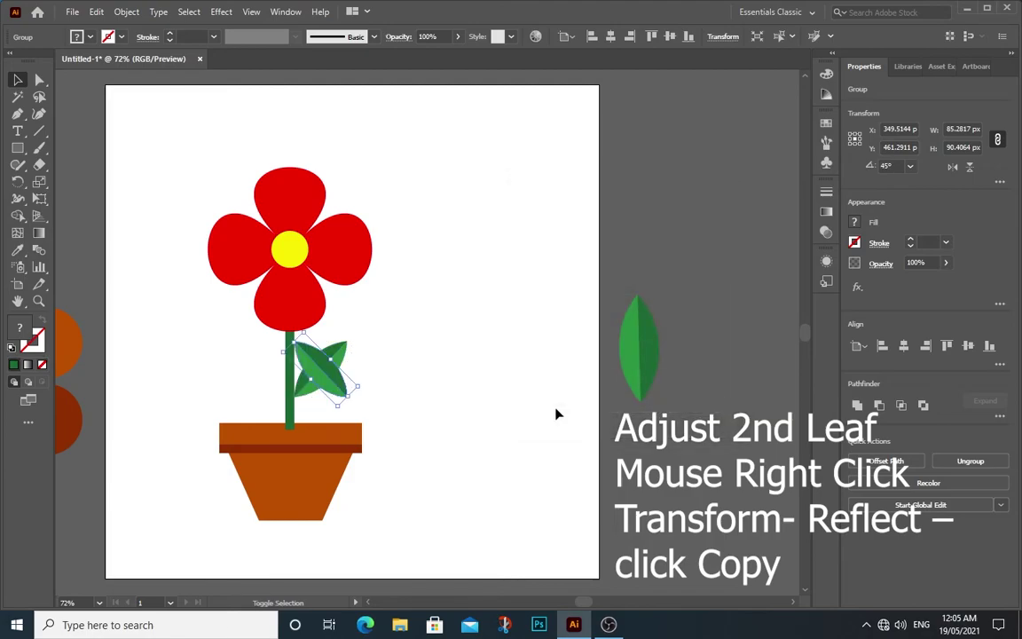
key(Left)
key(Left)
key(Left)
key(Left)
key(Left)
key(Left)
key(Left)
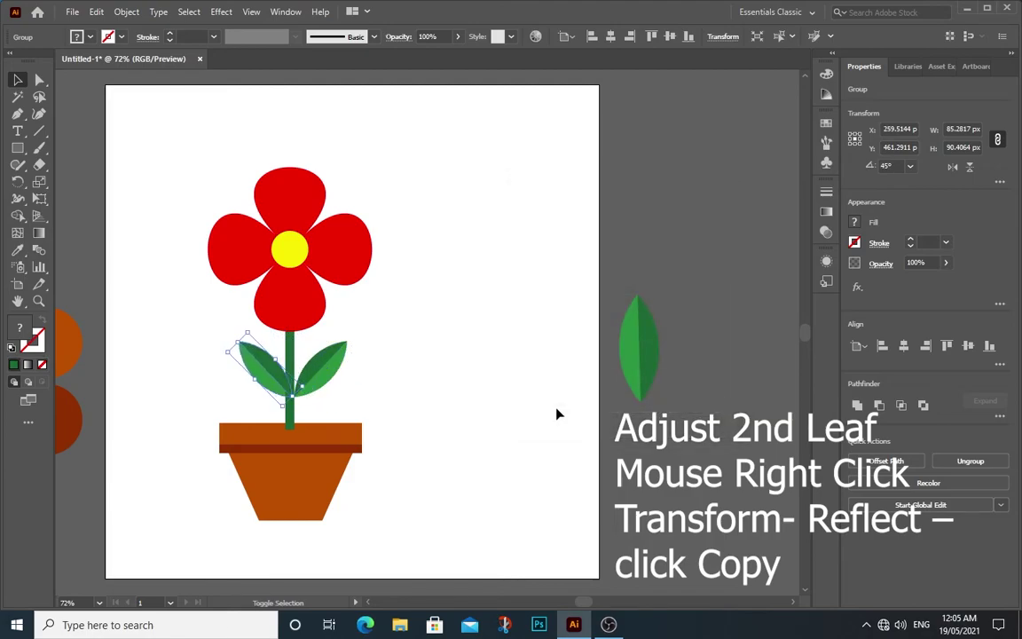
key(Left)
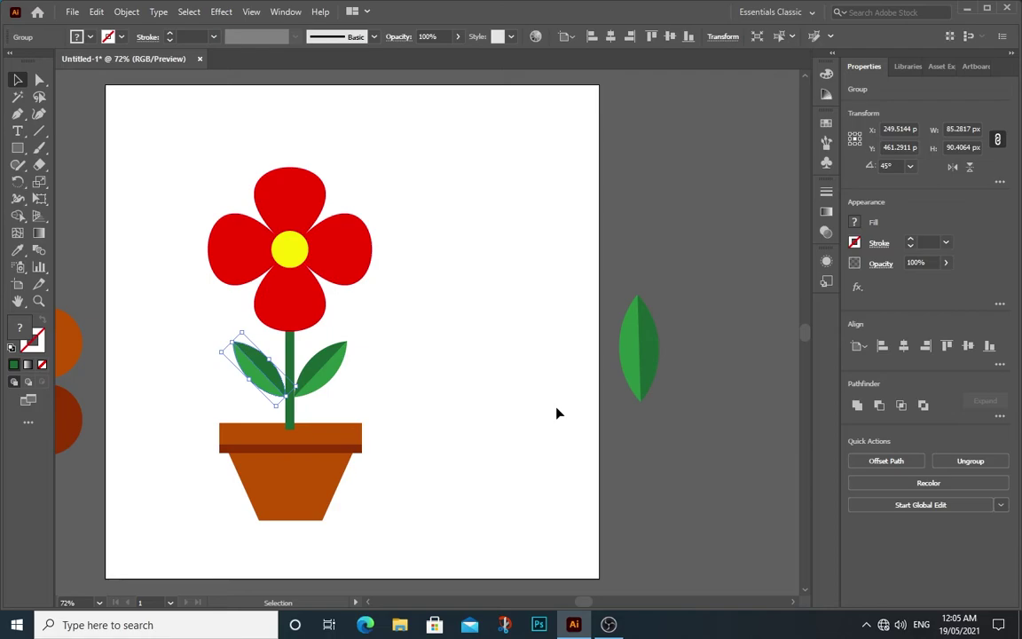
click(437, 423)
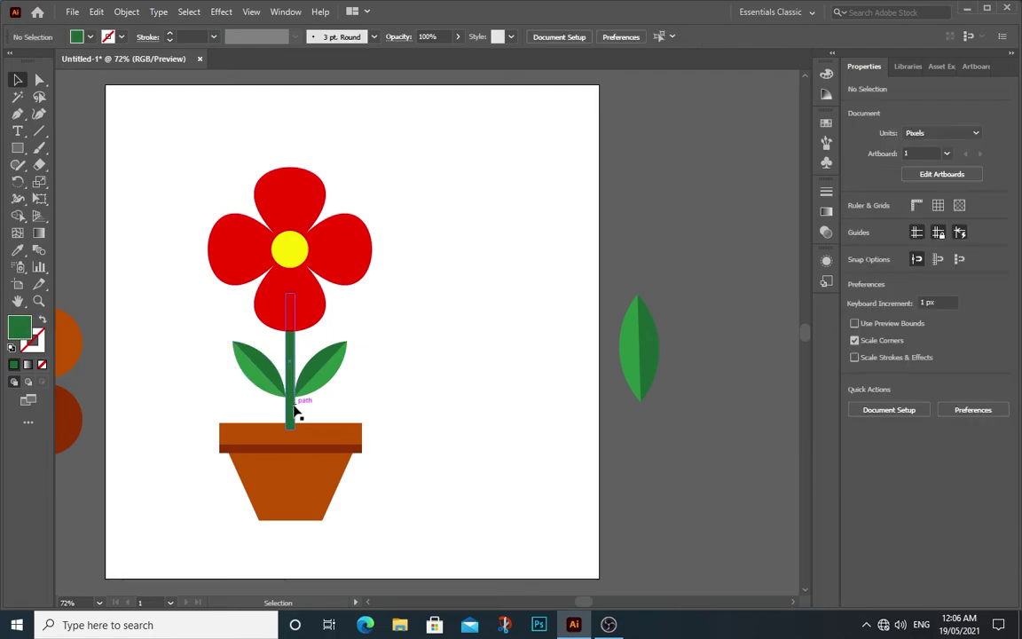
Zoom to 200%, check the left leaf, and bring the pot group in front of the stem.
key(ctrl+equal)
key(ctrl+equal)
key(ctrl+equal)
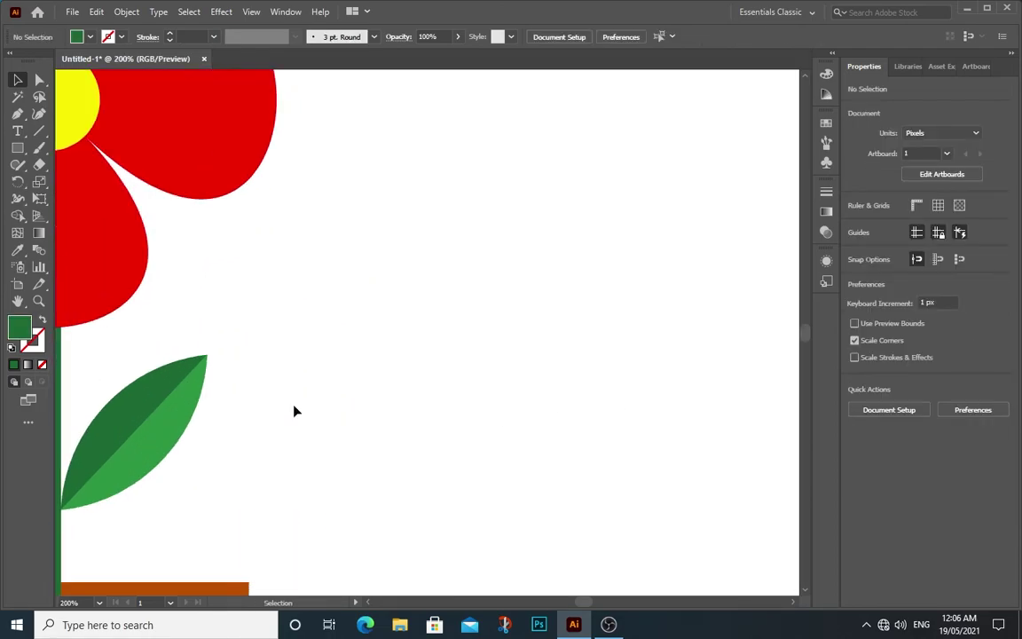
drag(296, 411, 542, 270)
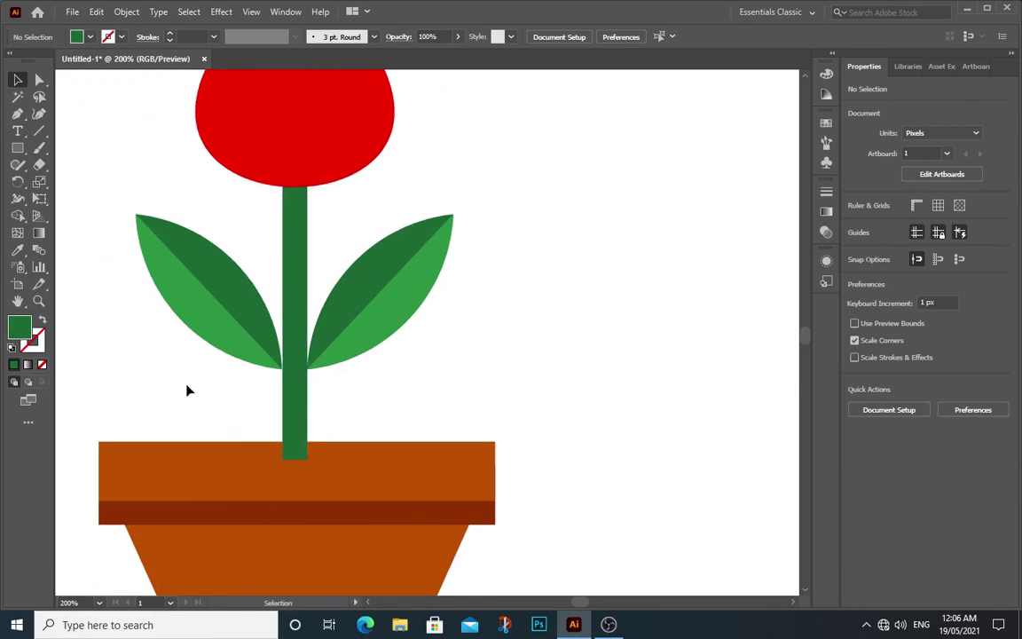
click(210, 316)
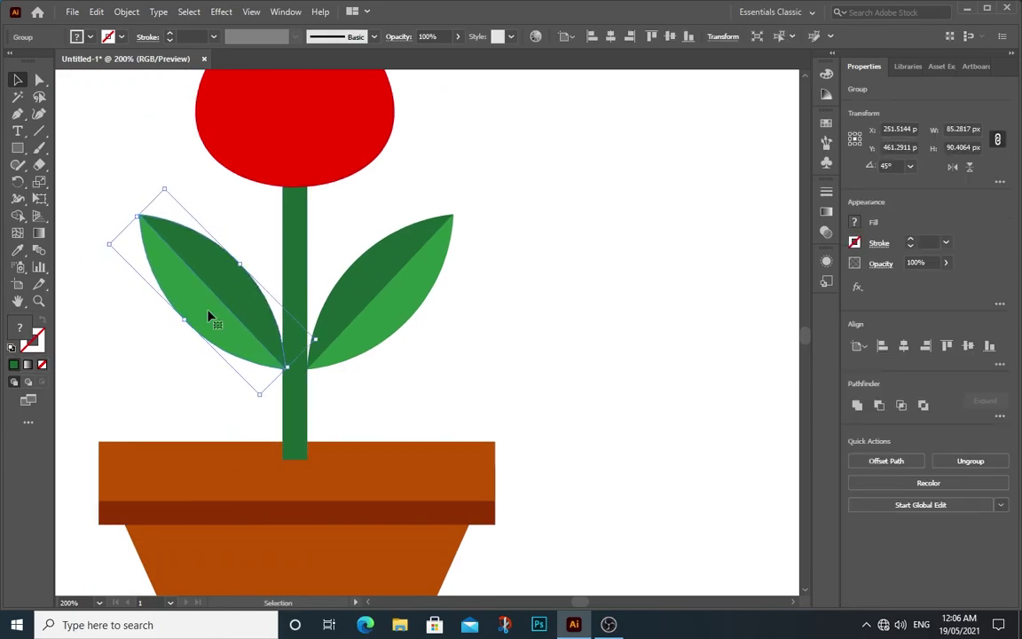
click(489, 384)
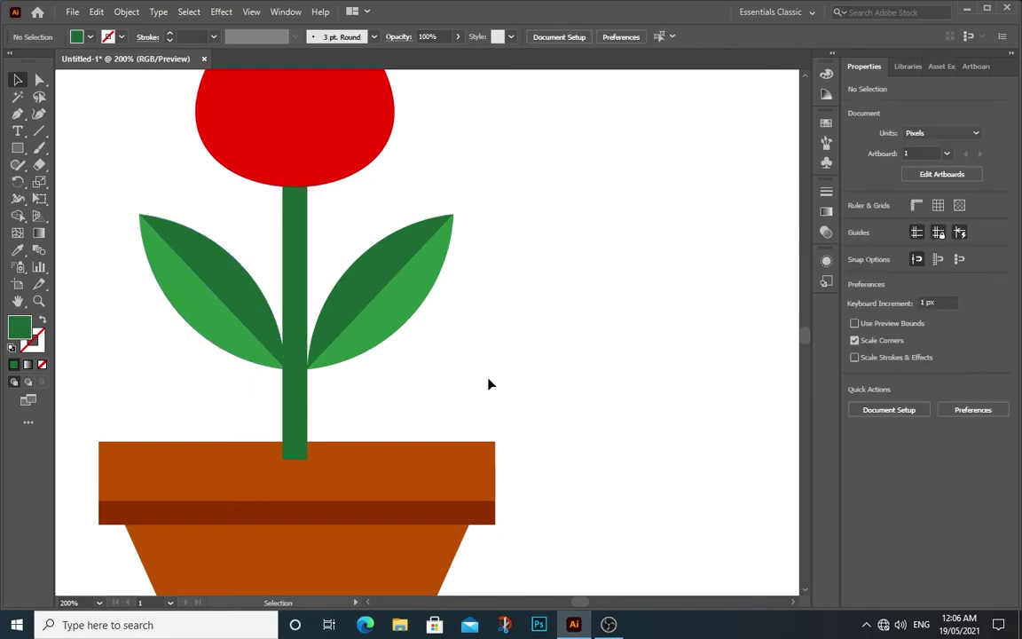
click(335, 486)
right_click(335, 486)
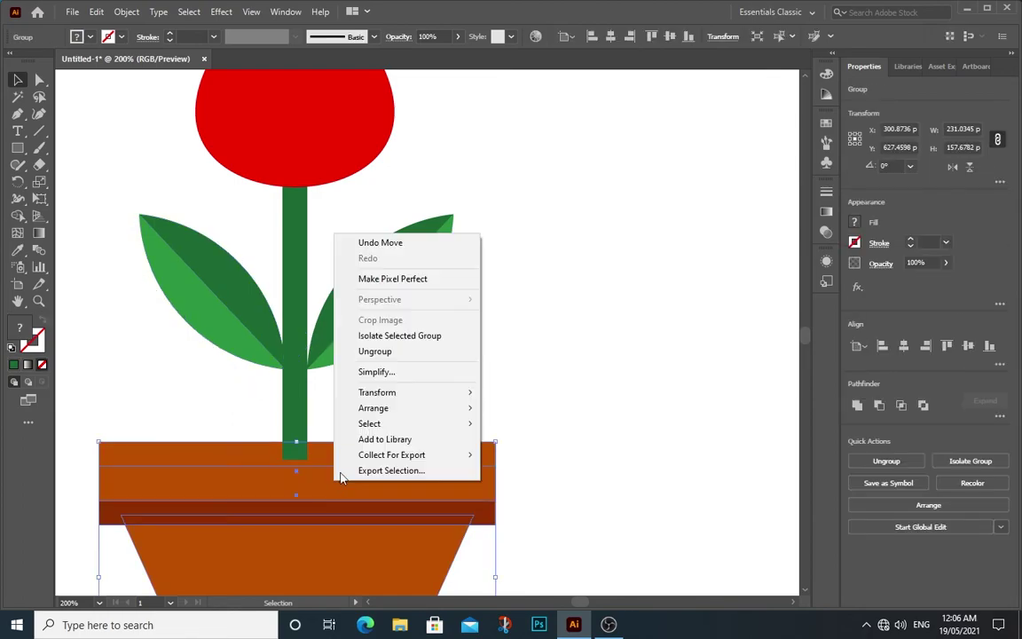
click(566, 413)
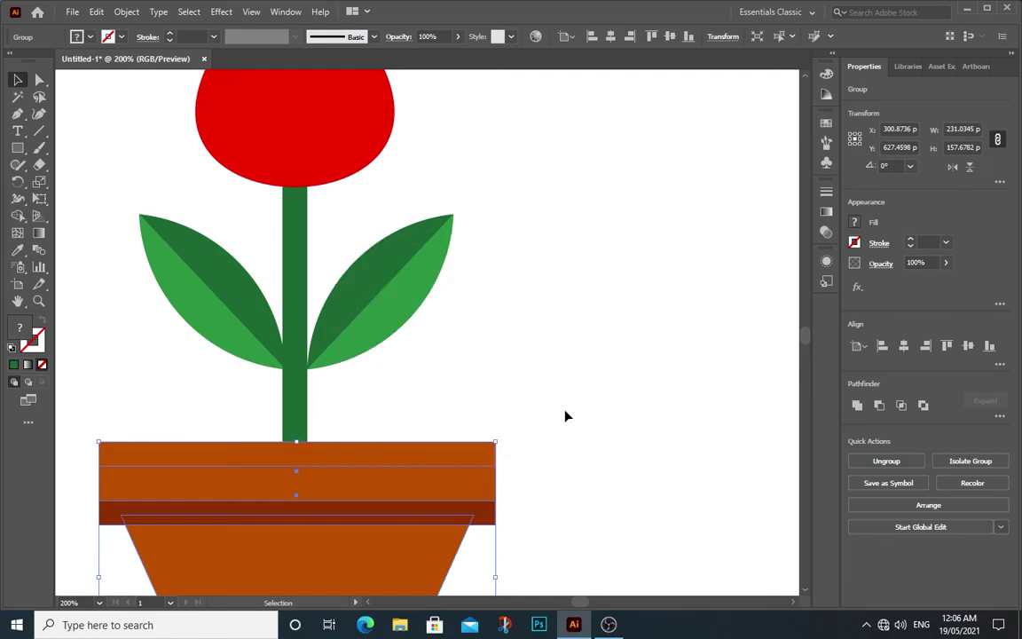
click(566, 416)
Zoom out and pan to view the whole potted flower.
scroll(343, 403, up, 2)
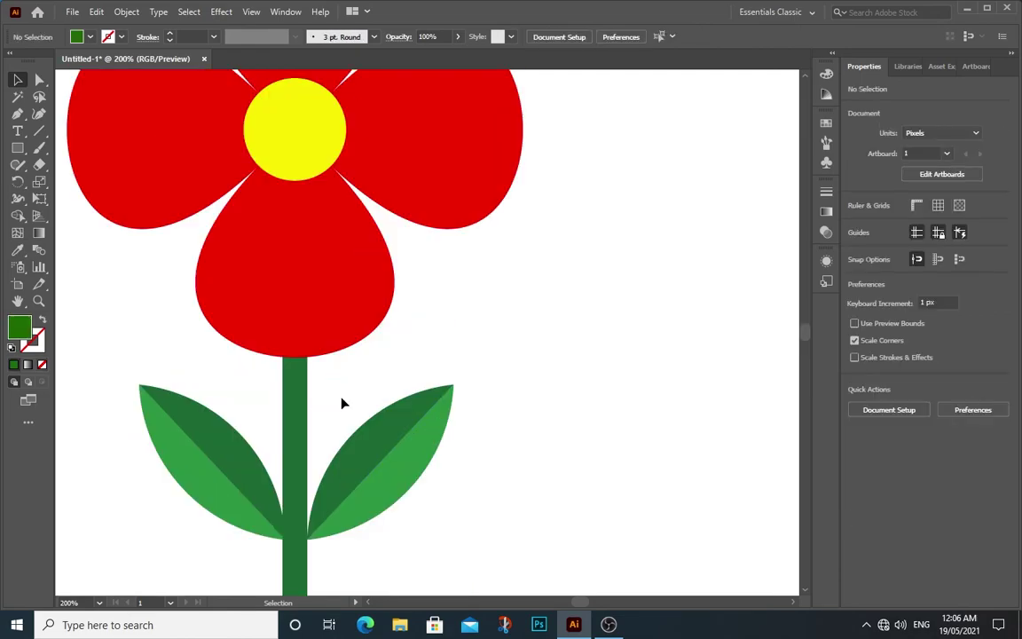
scroll(344, 404, up, 1)
key(ctrl+minus)
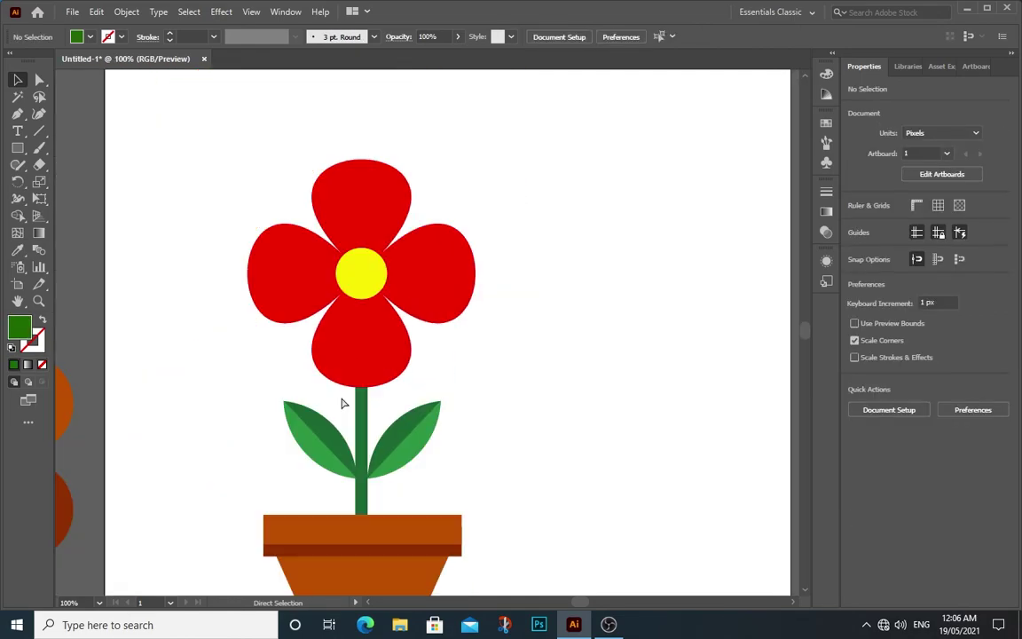
key(ctrl+minus)
mouse_move(543, 360)
mouse_down()
mouse_move(408, 324)
mouse_move(408, 339)
mouse_up()
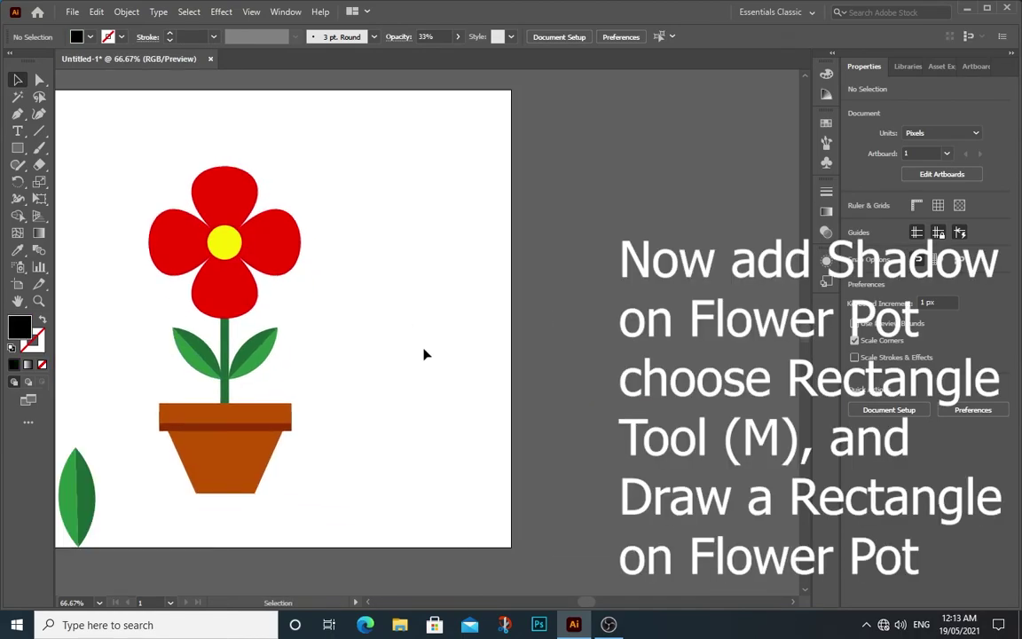
Draw a roughly 129.78 × 181.24 px black rectangle over the pot's right half.
click(17, 149)
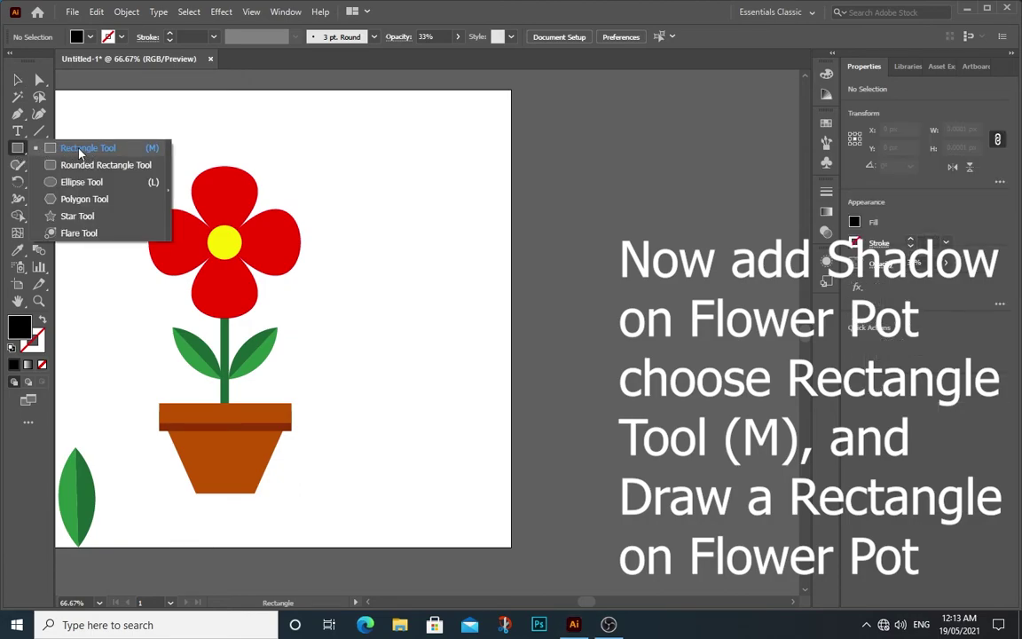
click(79, 150)
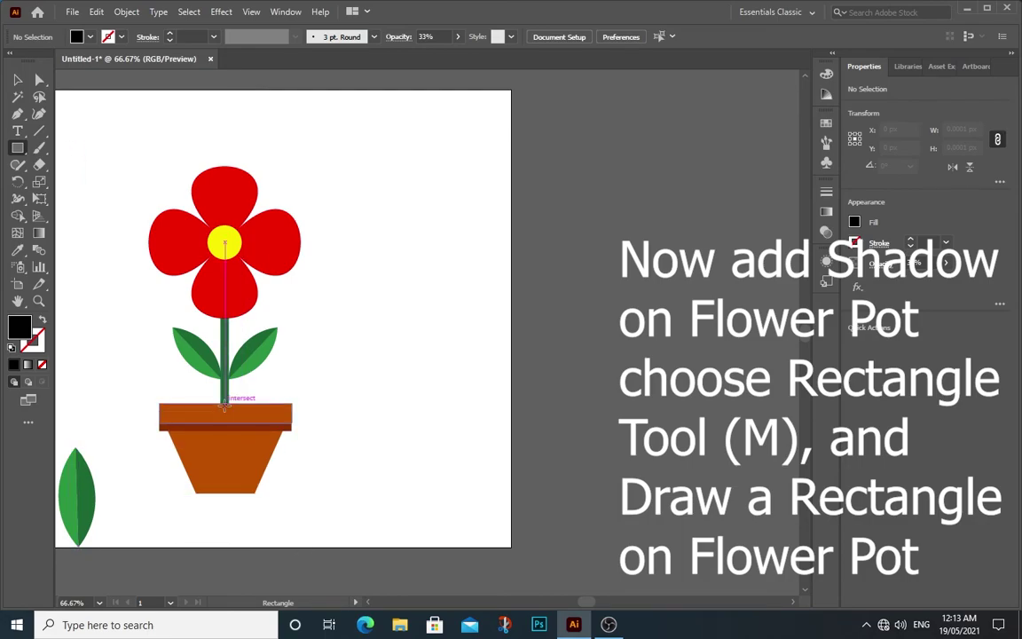
drag(224, 399, 303, 503)
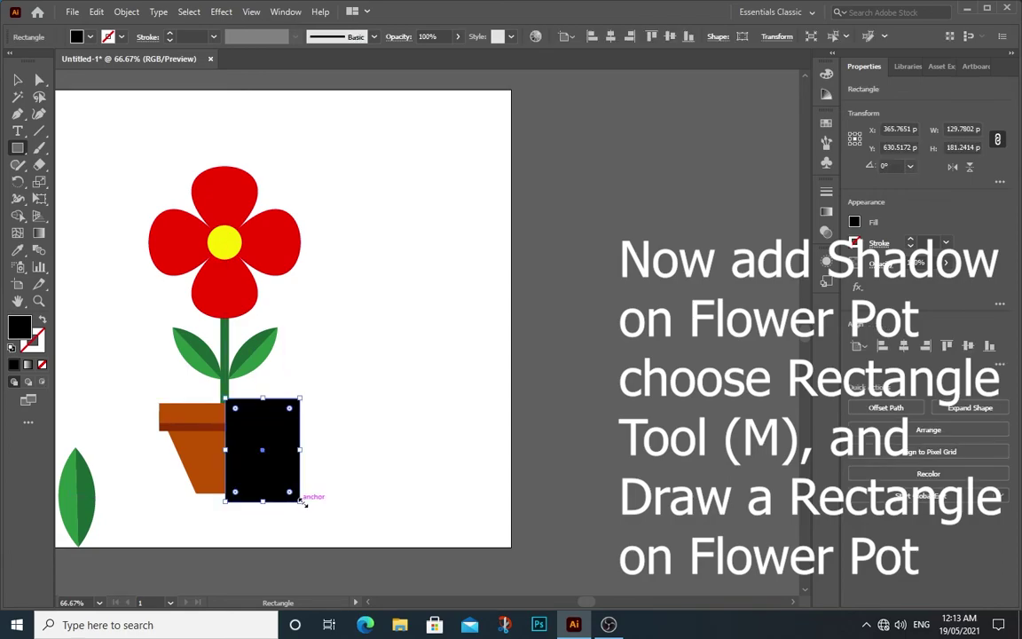
key(shift+Down)
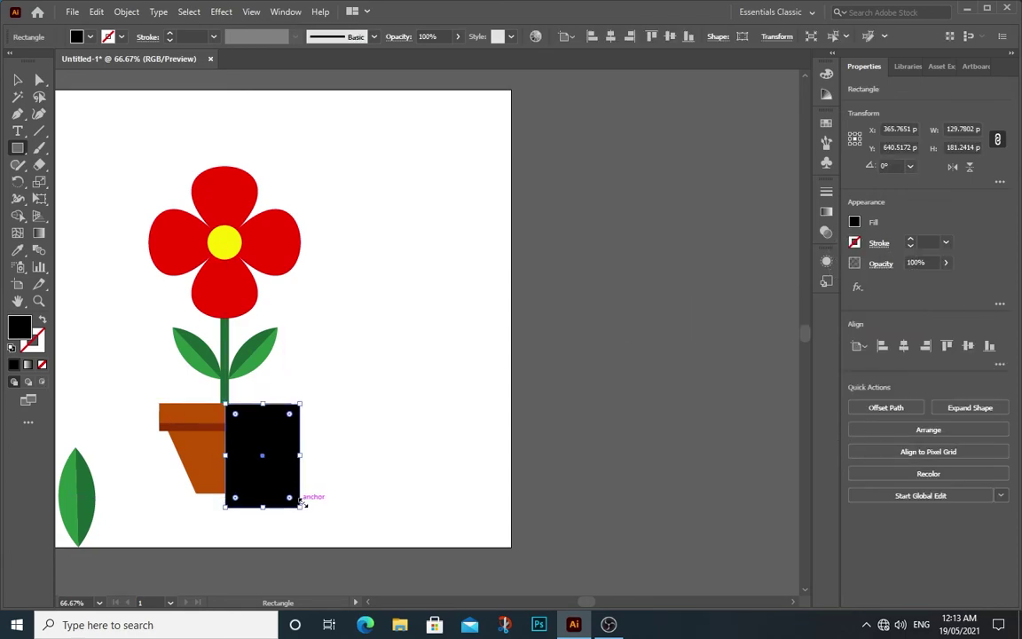
key(Down)
key(Down)
key(Down)
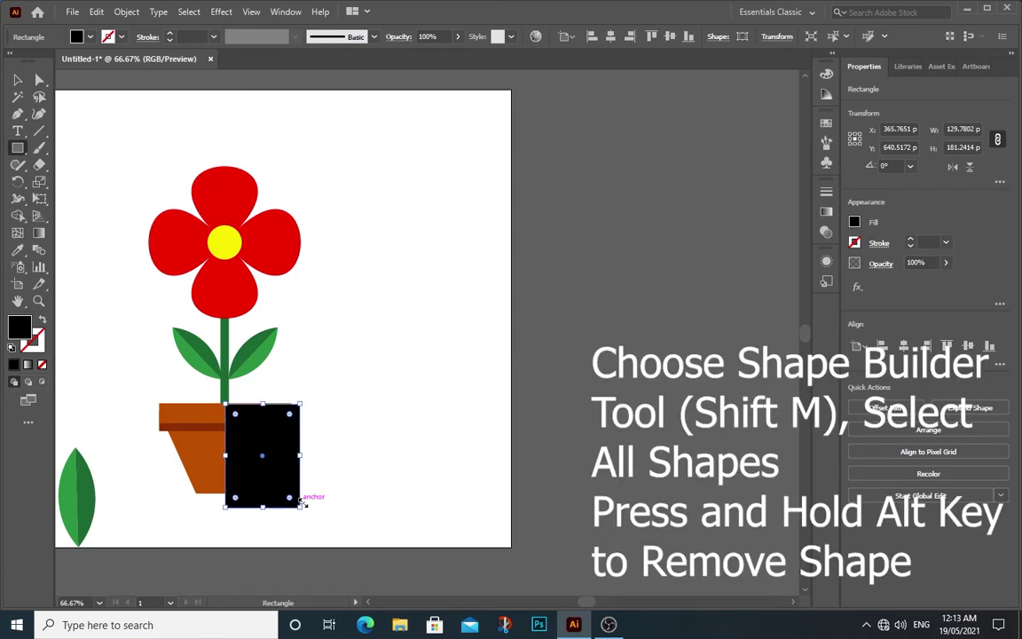
Select the flower, pot and black rectangle, then Shape Builder-delete the black outside the pot.
key(Up)
key(Up)
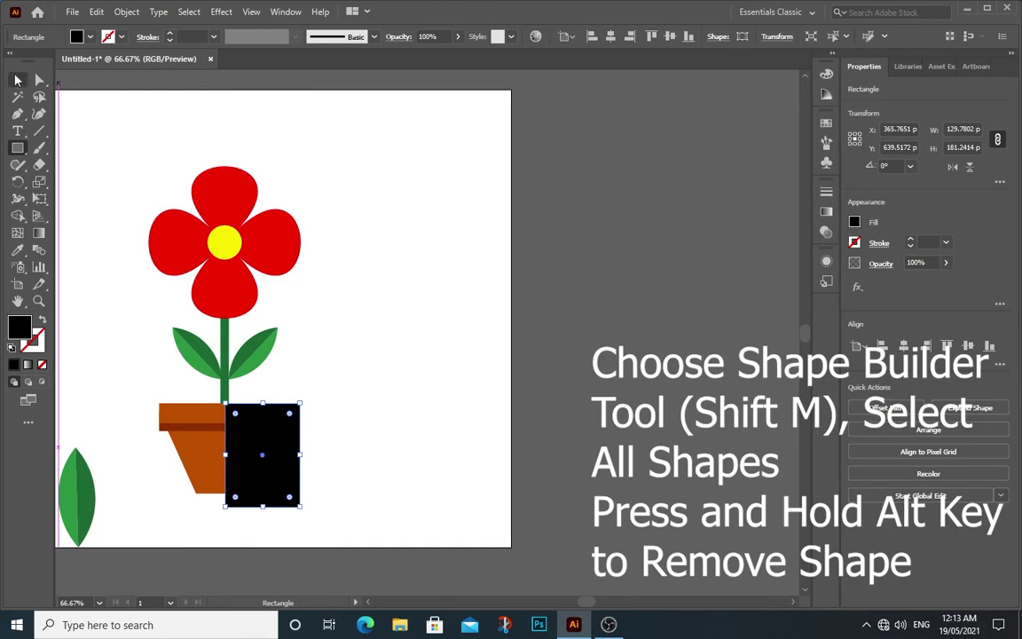
click(18, 79)
click(89, 187)
drag(86, 188, 396, 484)
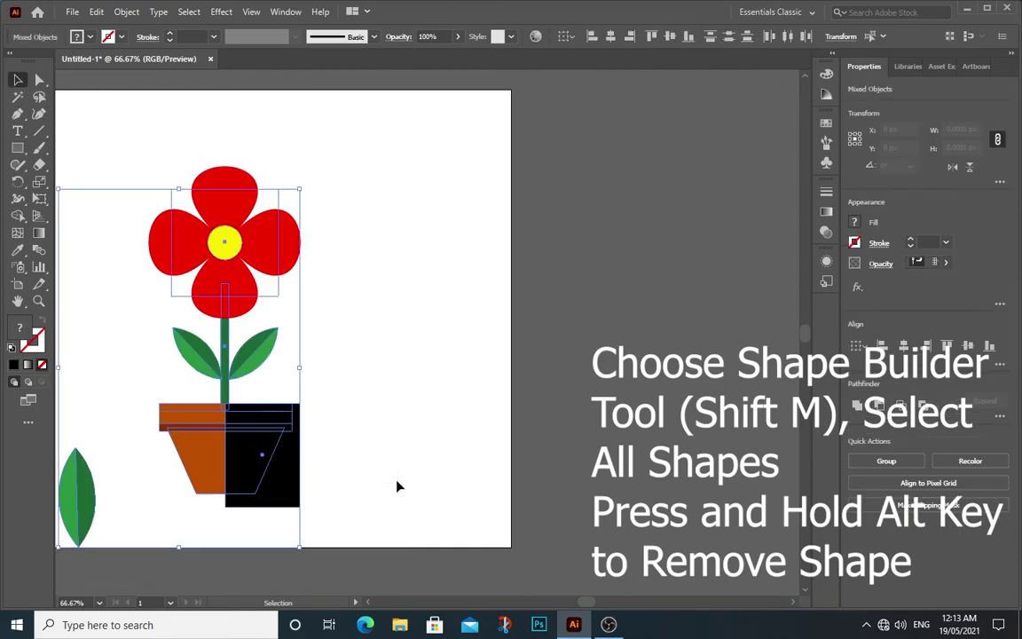
click(399, 470)
mouse_move(109, 286)
mouse_down()
mouse_move(185, 416)
mouse_move(325, 519)
mouse_up()
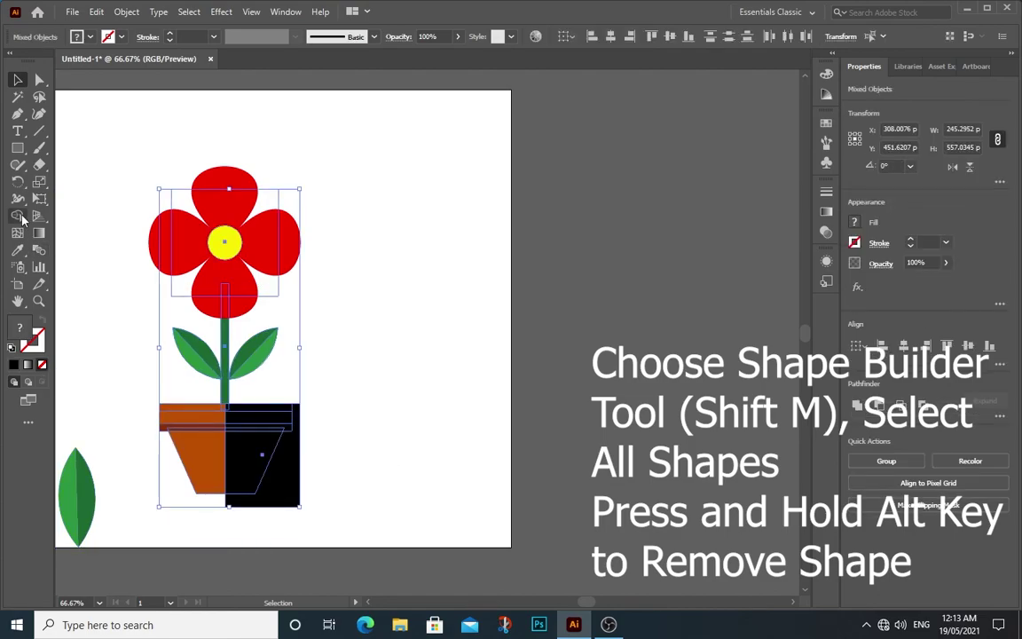
drag(22, 219, 97, 227)
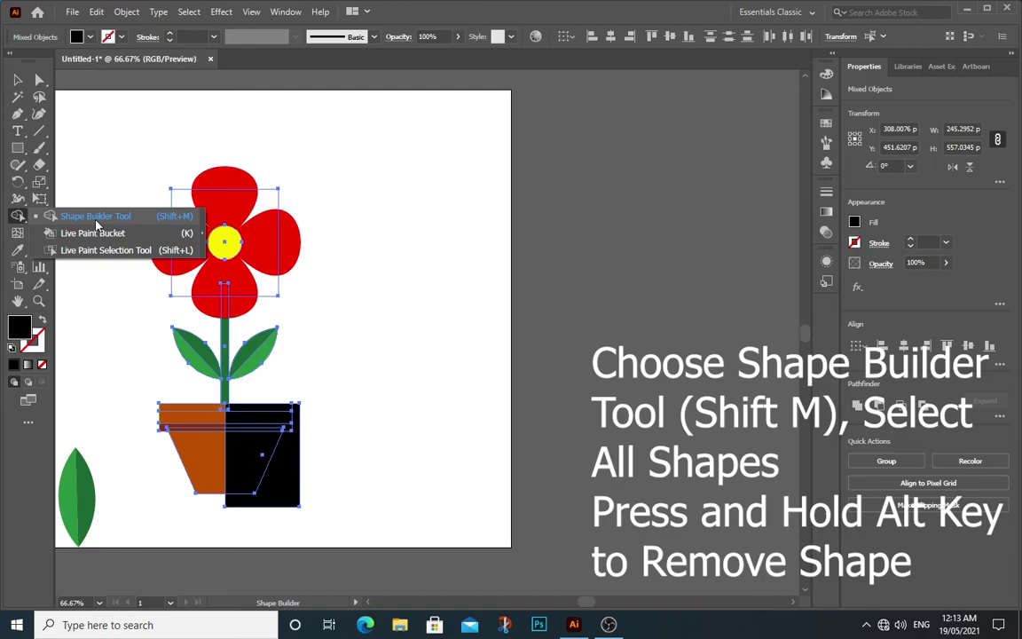
click(95, 218)
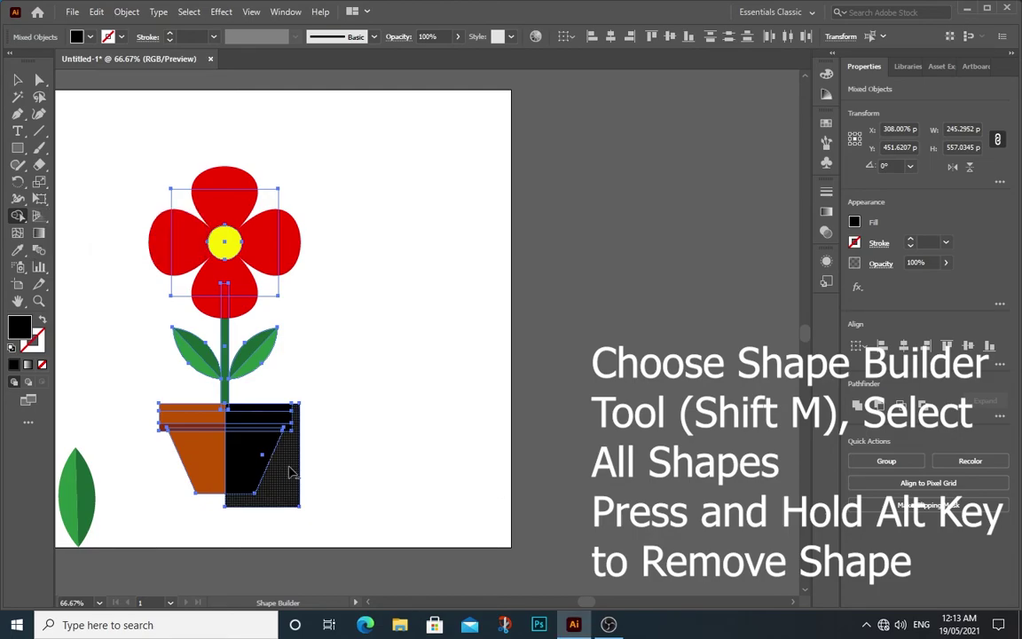
alt+click(290, 472)
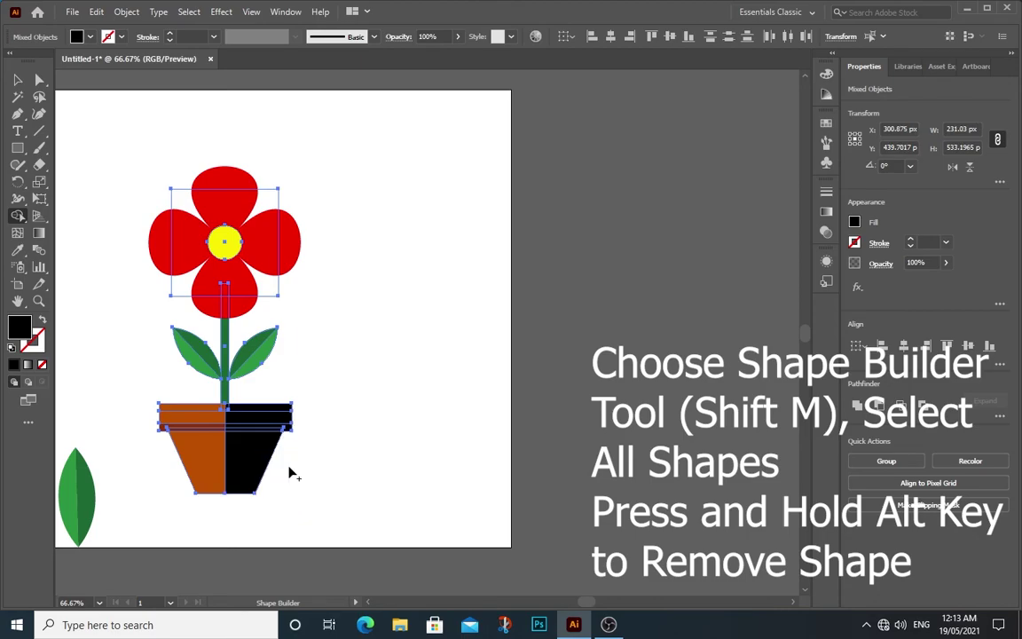
Set the black pot half's blending mode to Overlay in the Transparency panel.
key(v)
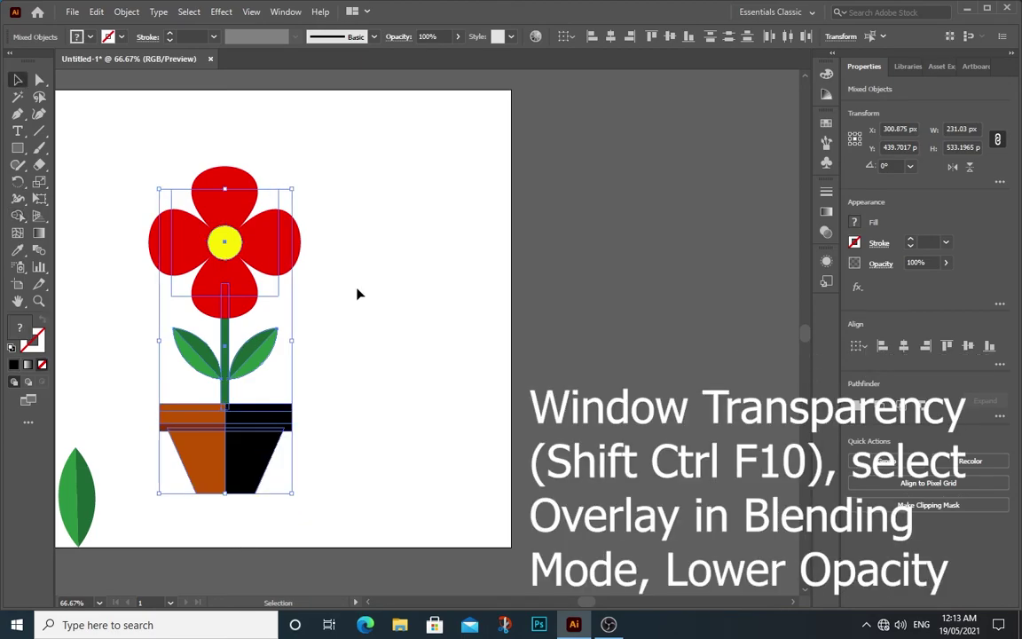
click(357, 294)
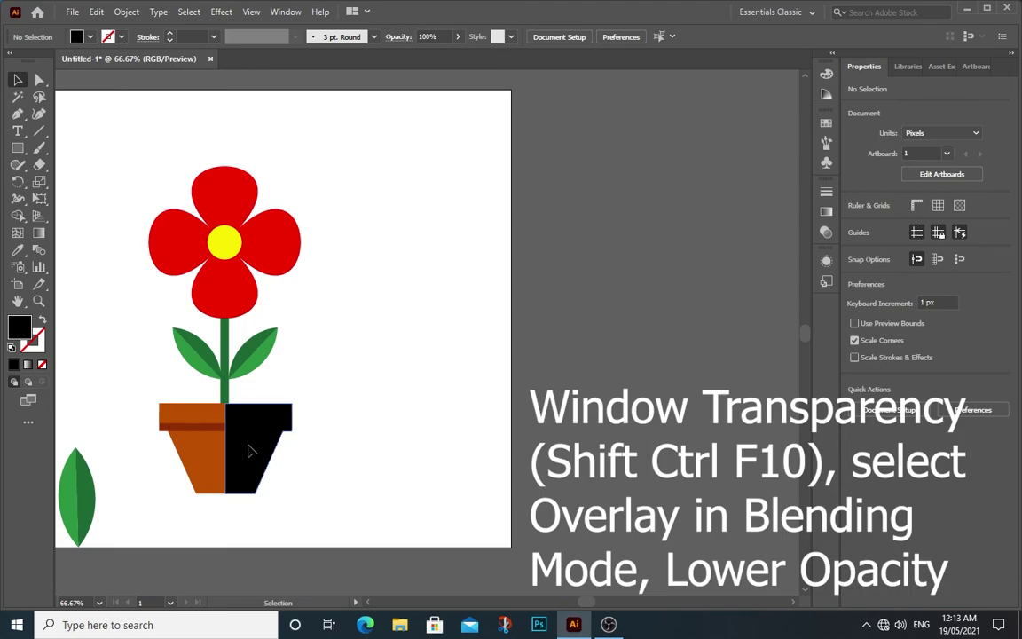
click(251, 451)
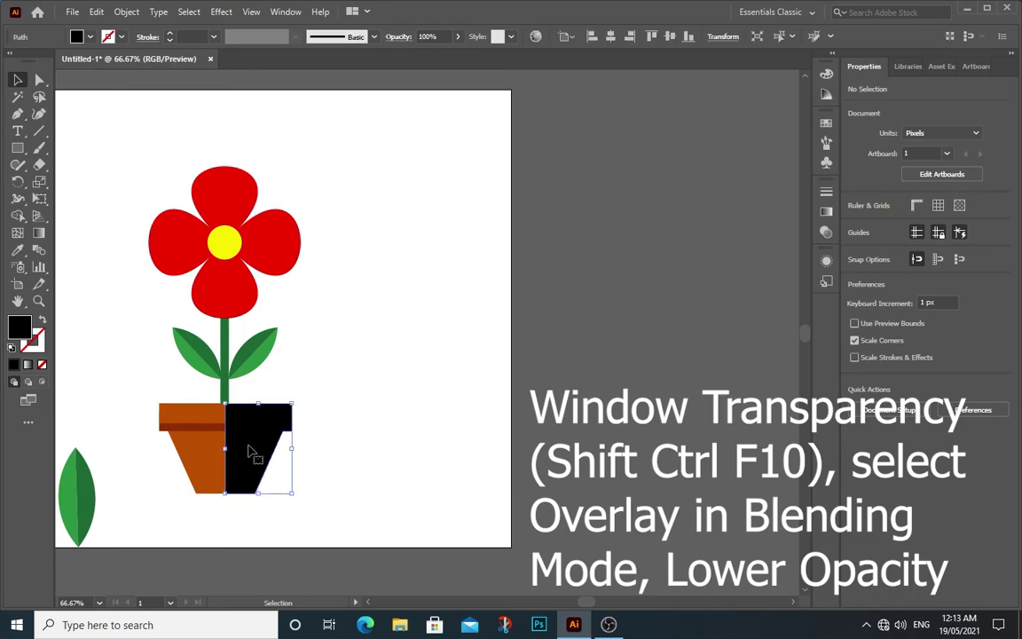
click(284, 12)
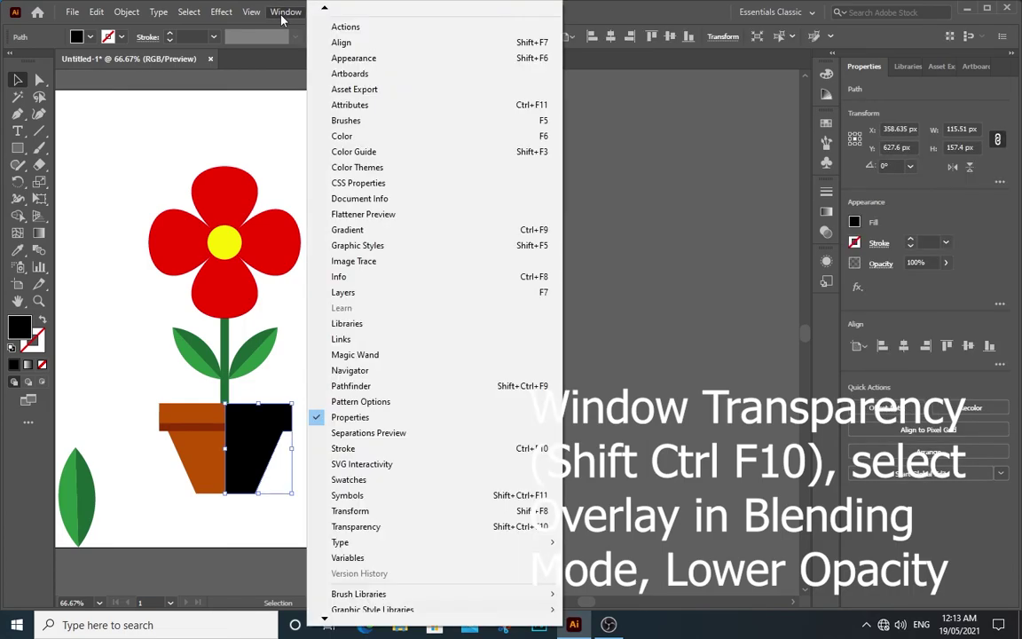
click(370, 530)
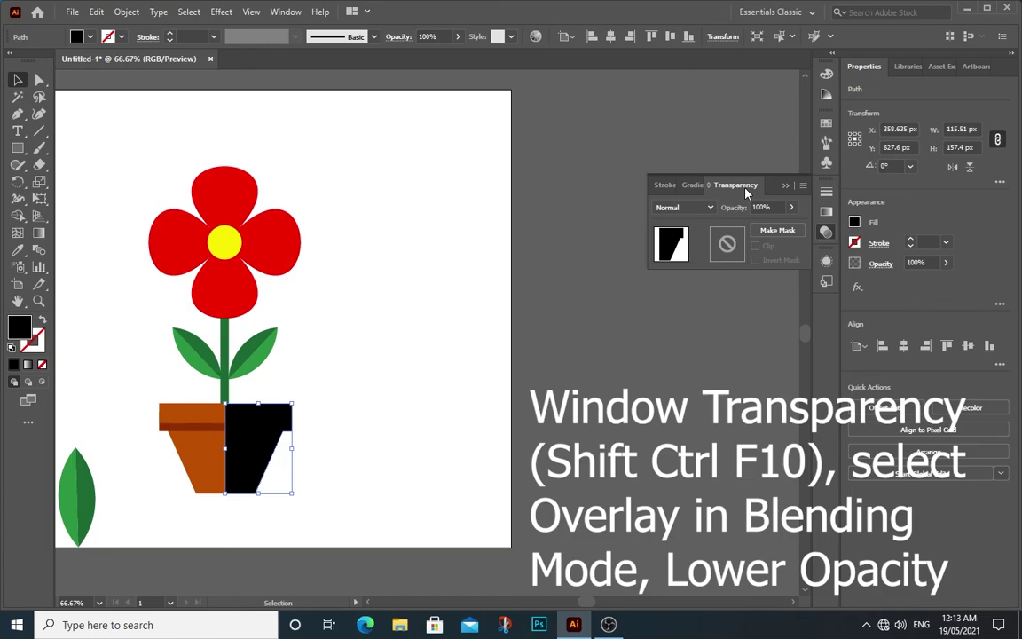
click(711, 209)
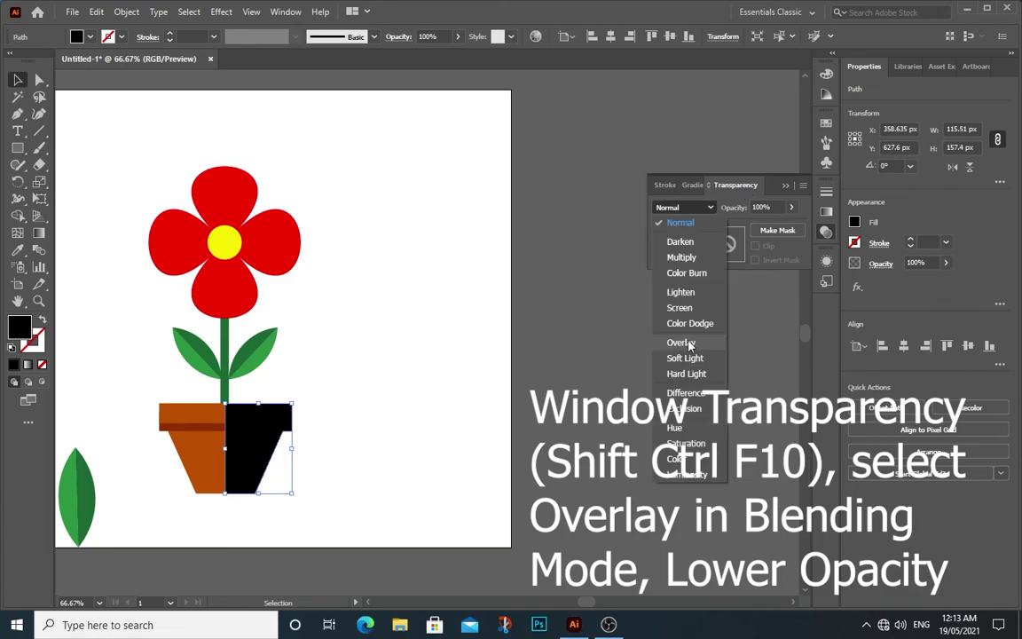
click(689, 344)
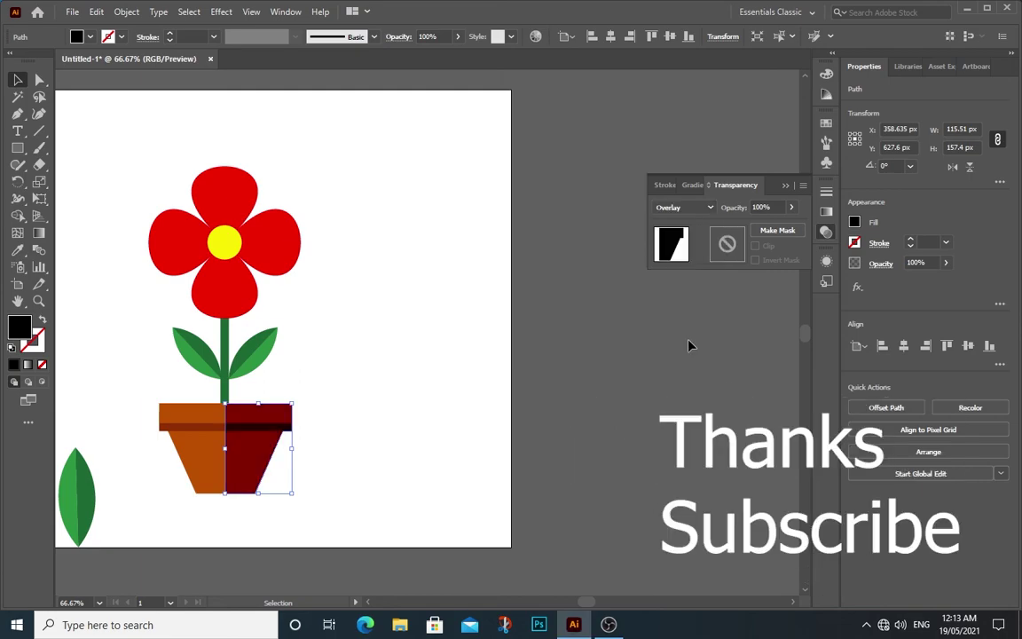
Set the right pot half's Transparency opacity to 26%, then deselect to view the shading.
click(792, 208)
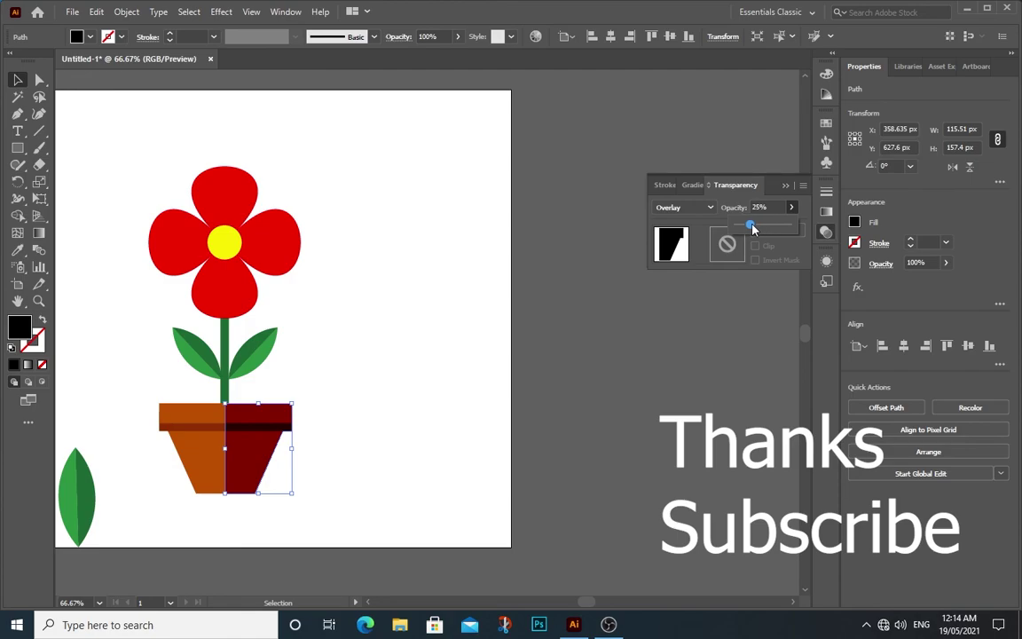
drag(751, 229, 752, 229)
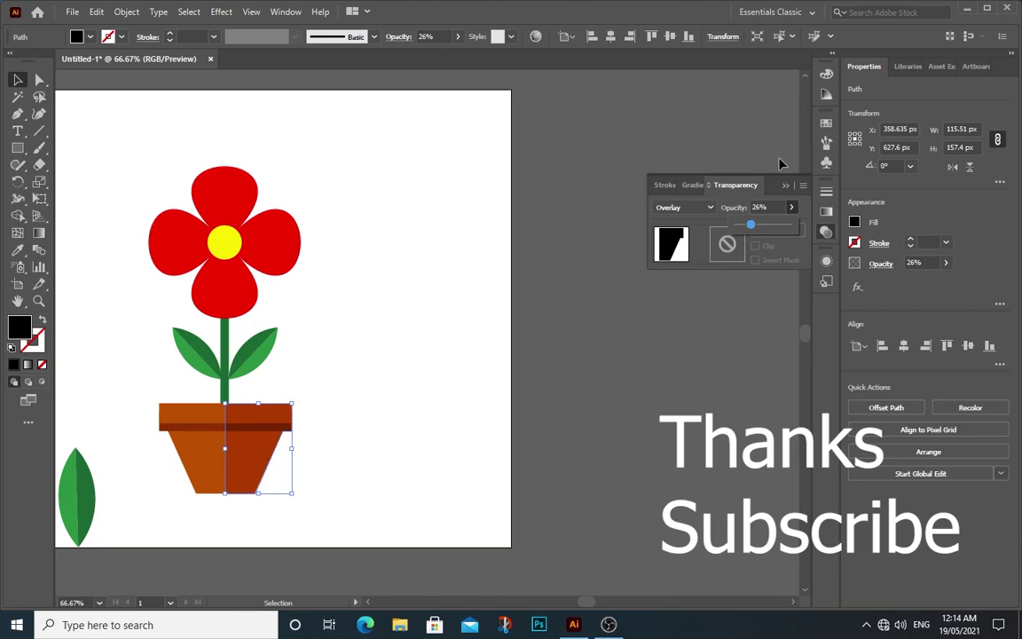
key(Return)
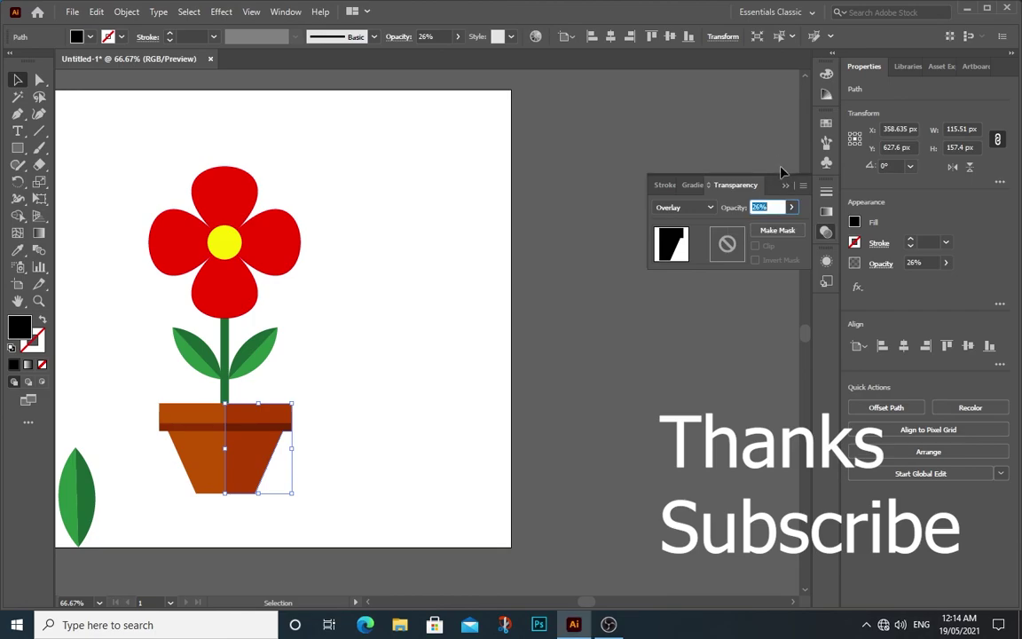
click(786, 184)
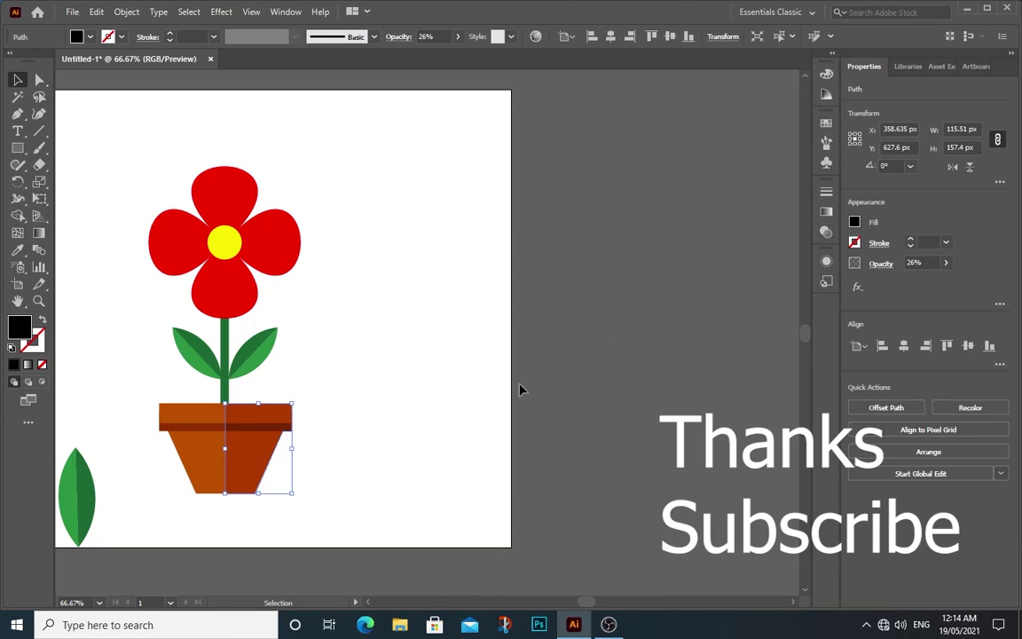
click(435, 427)
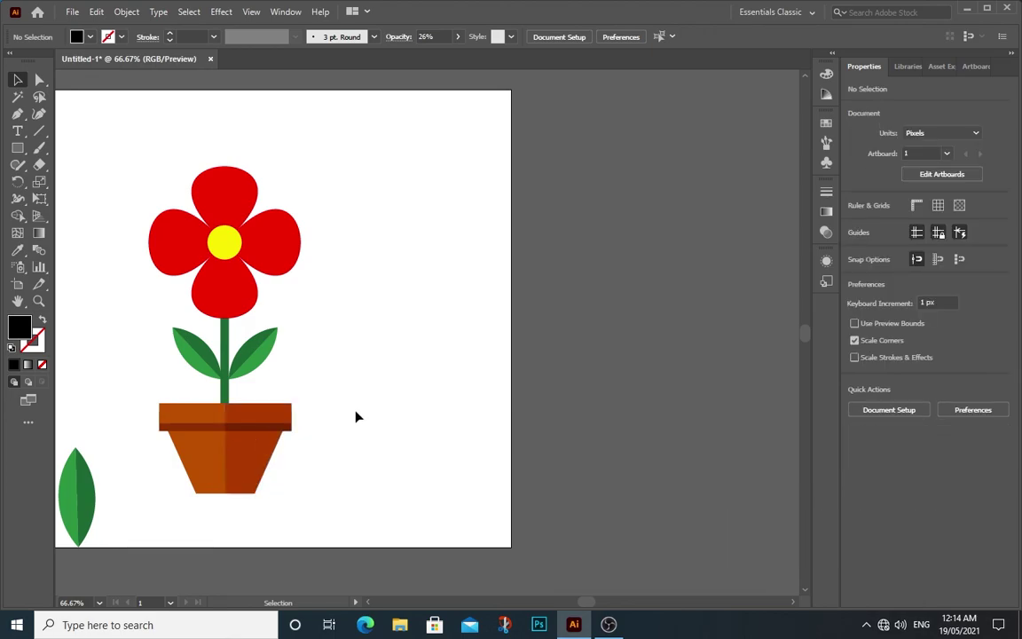